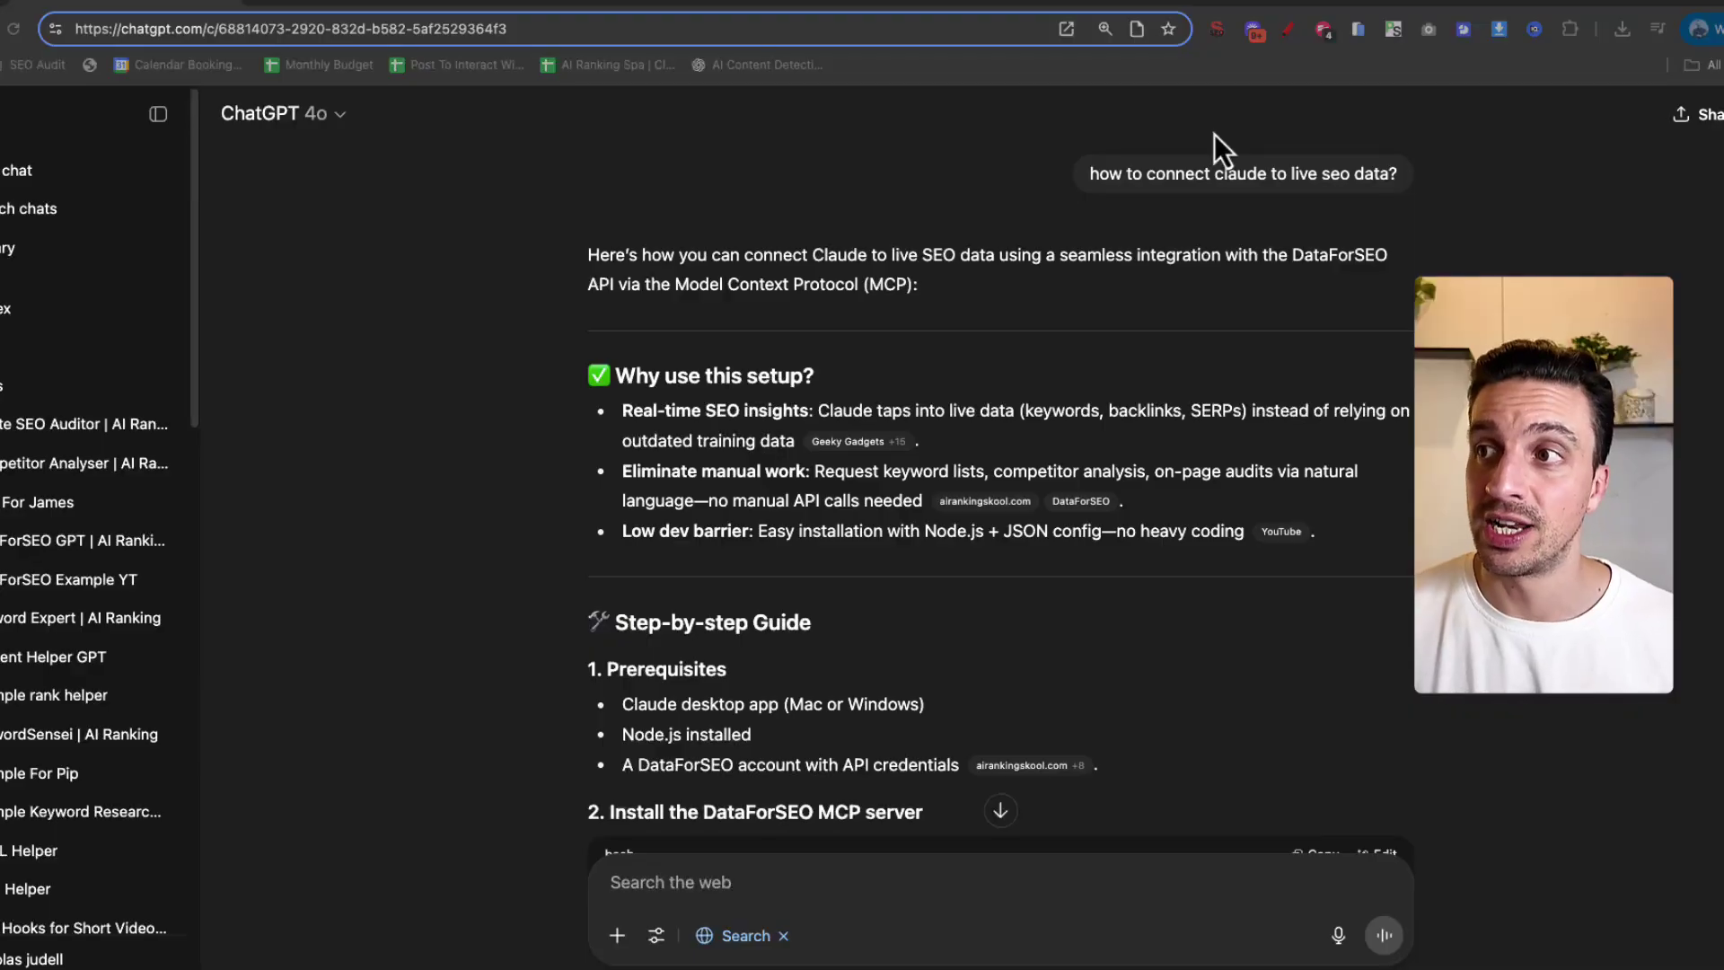
- Read through ChatGPT's answer on connecting Claude to live SEO data, then switch to the matching Google results
scroll(1203, 449, down, 2)
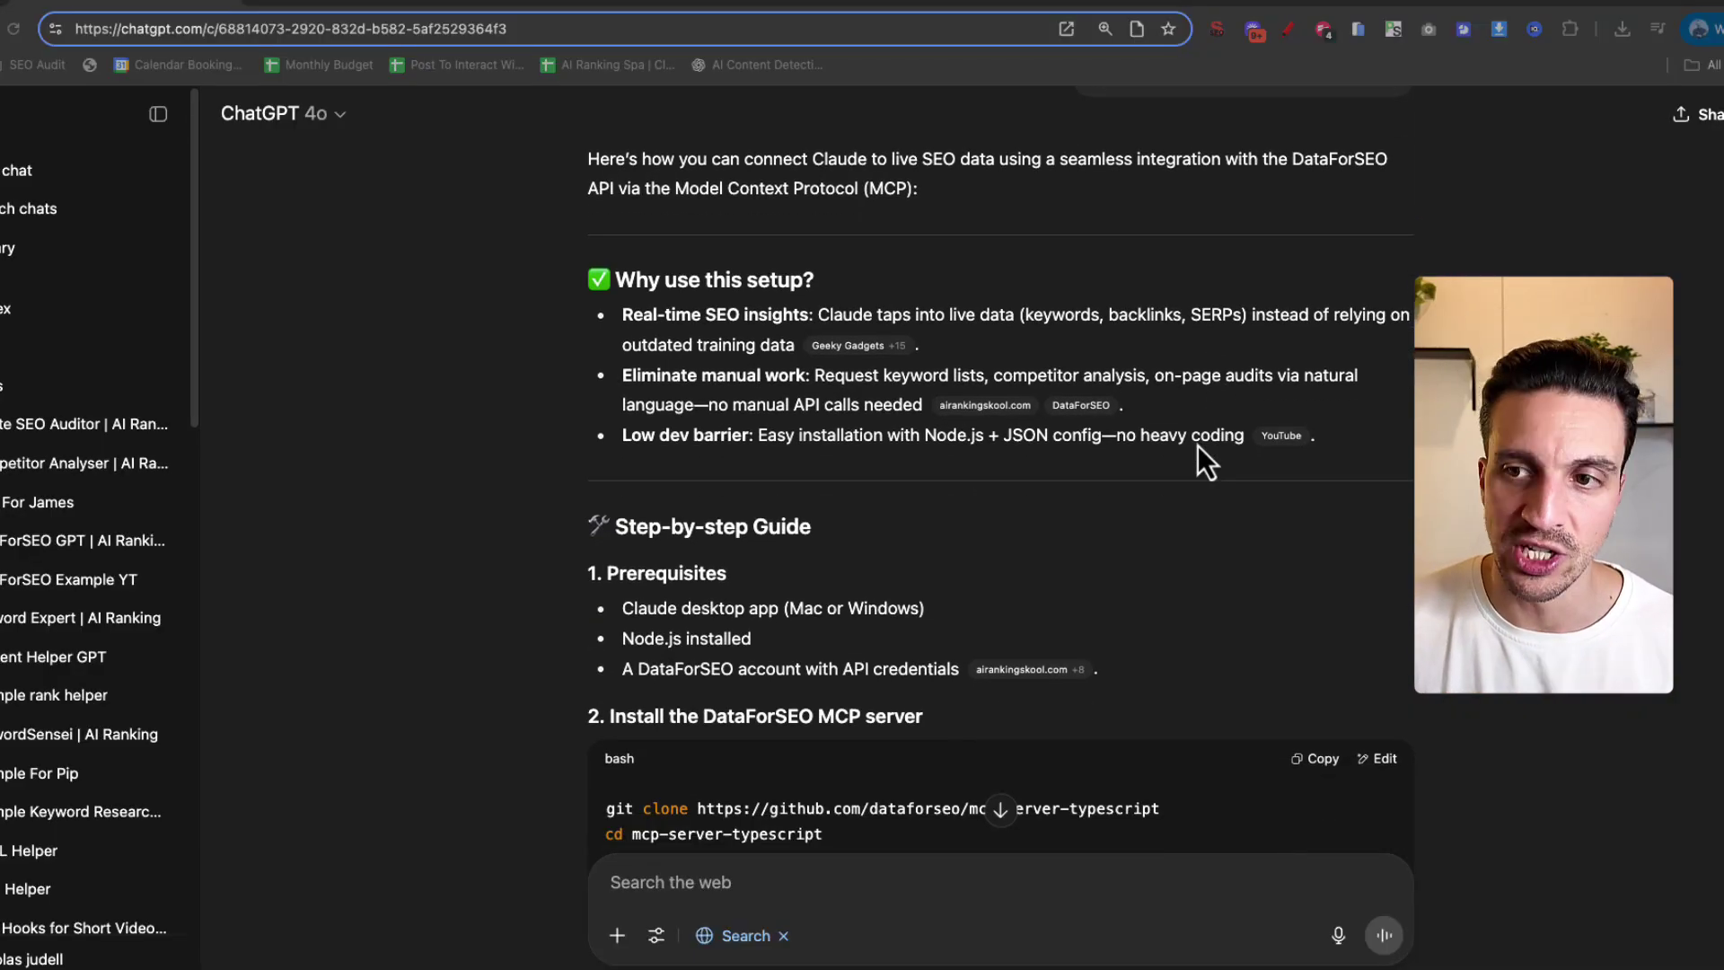
scroll(1198, 447, up, 2)
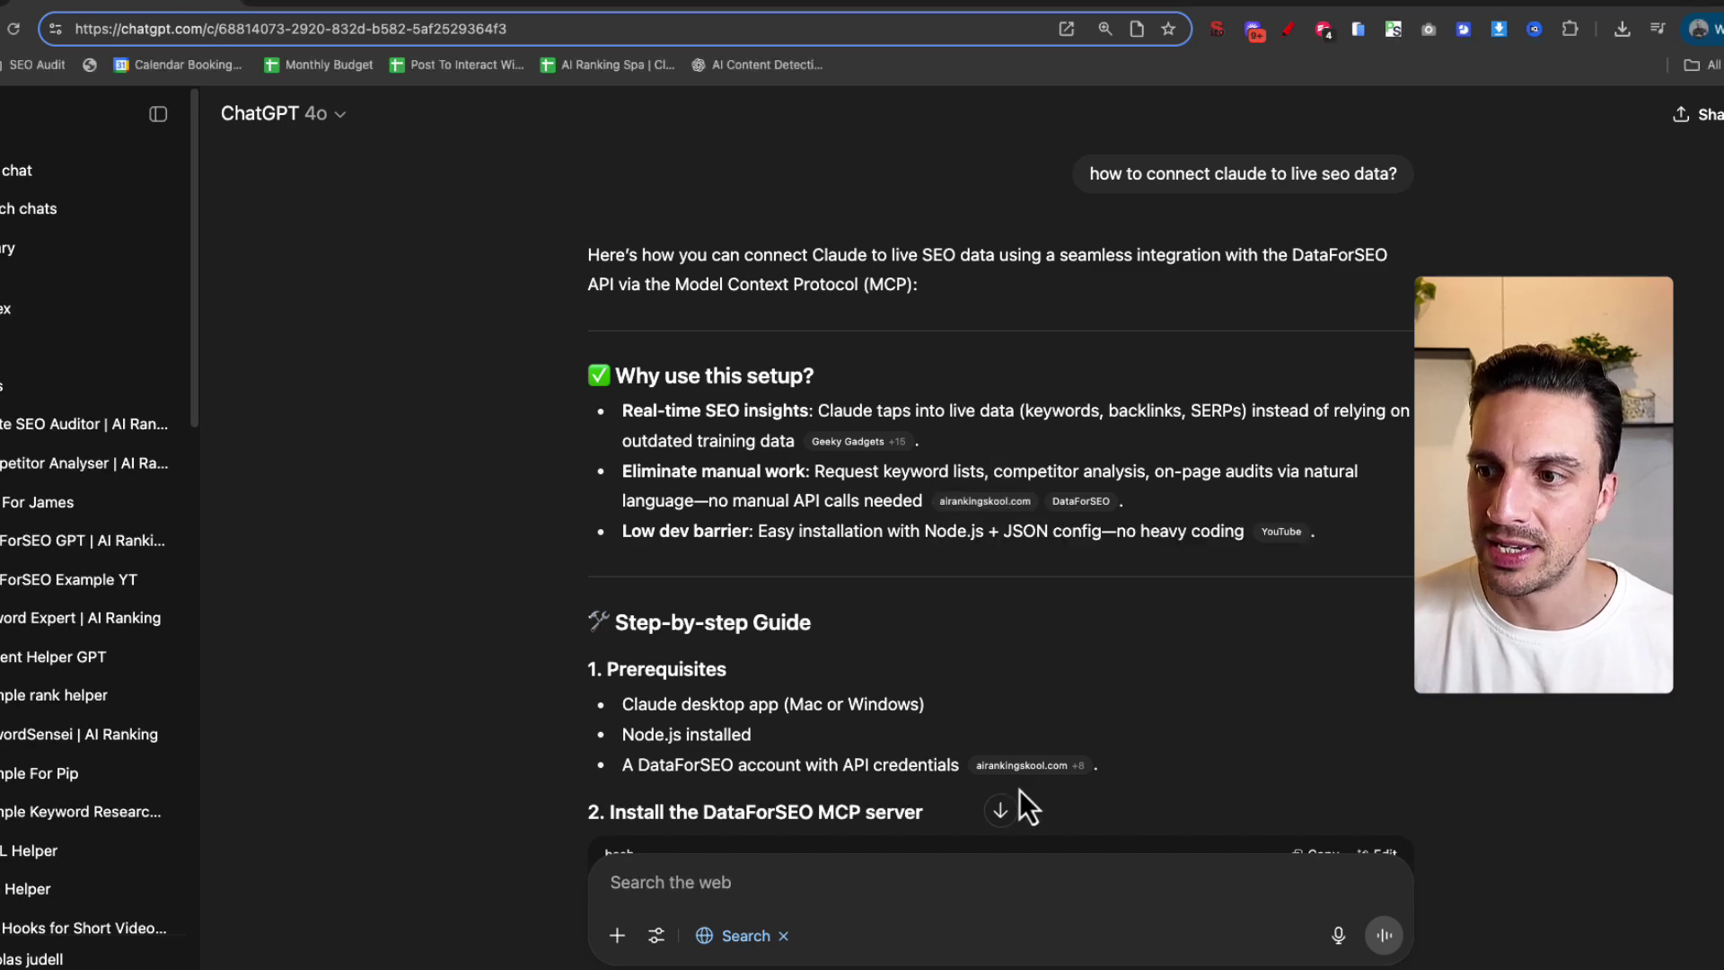
mouse_move(1020, 769)
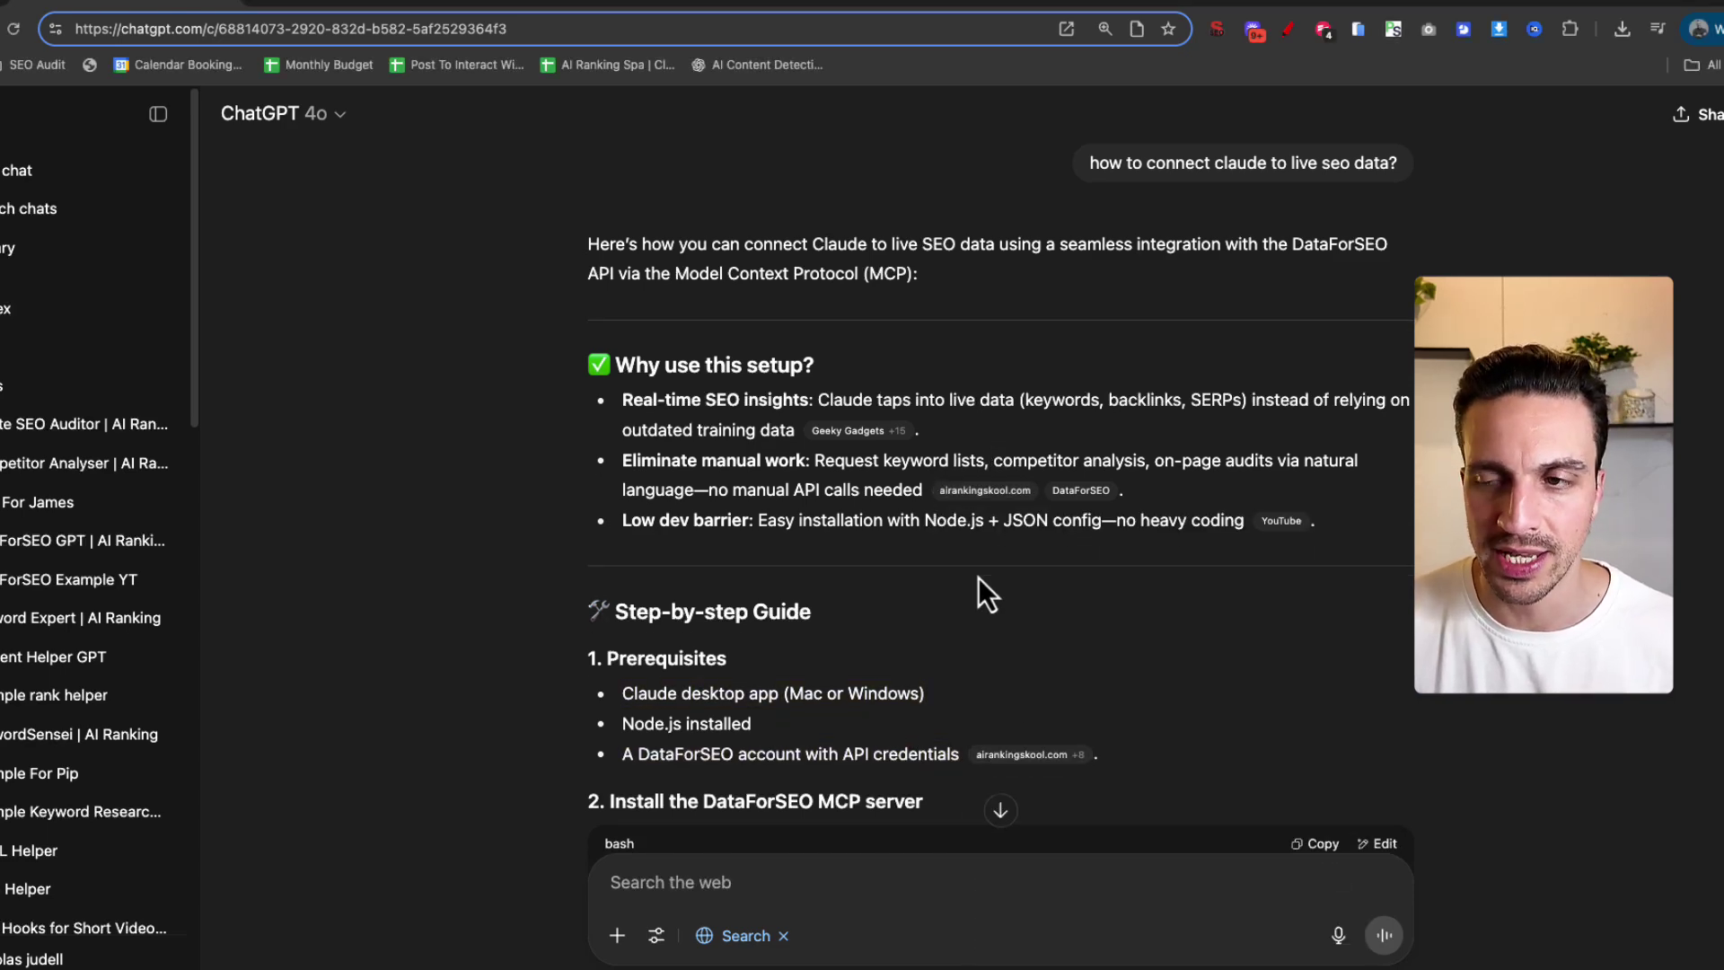
scroll(979, 582, down, 5)
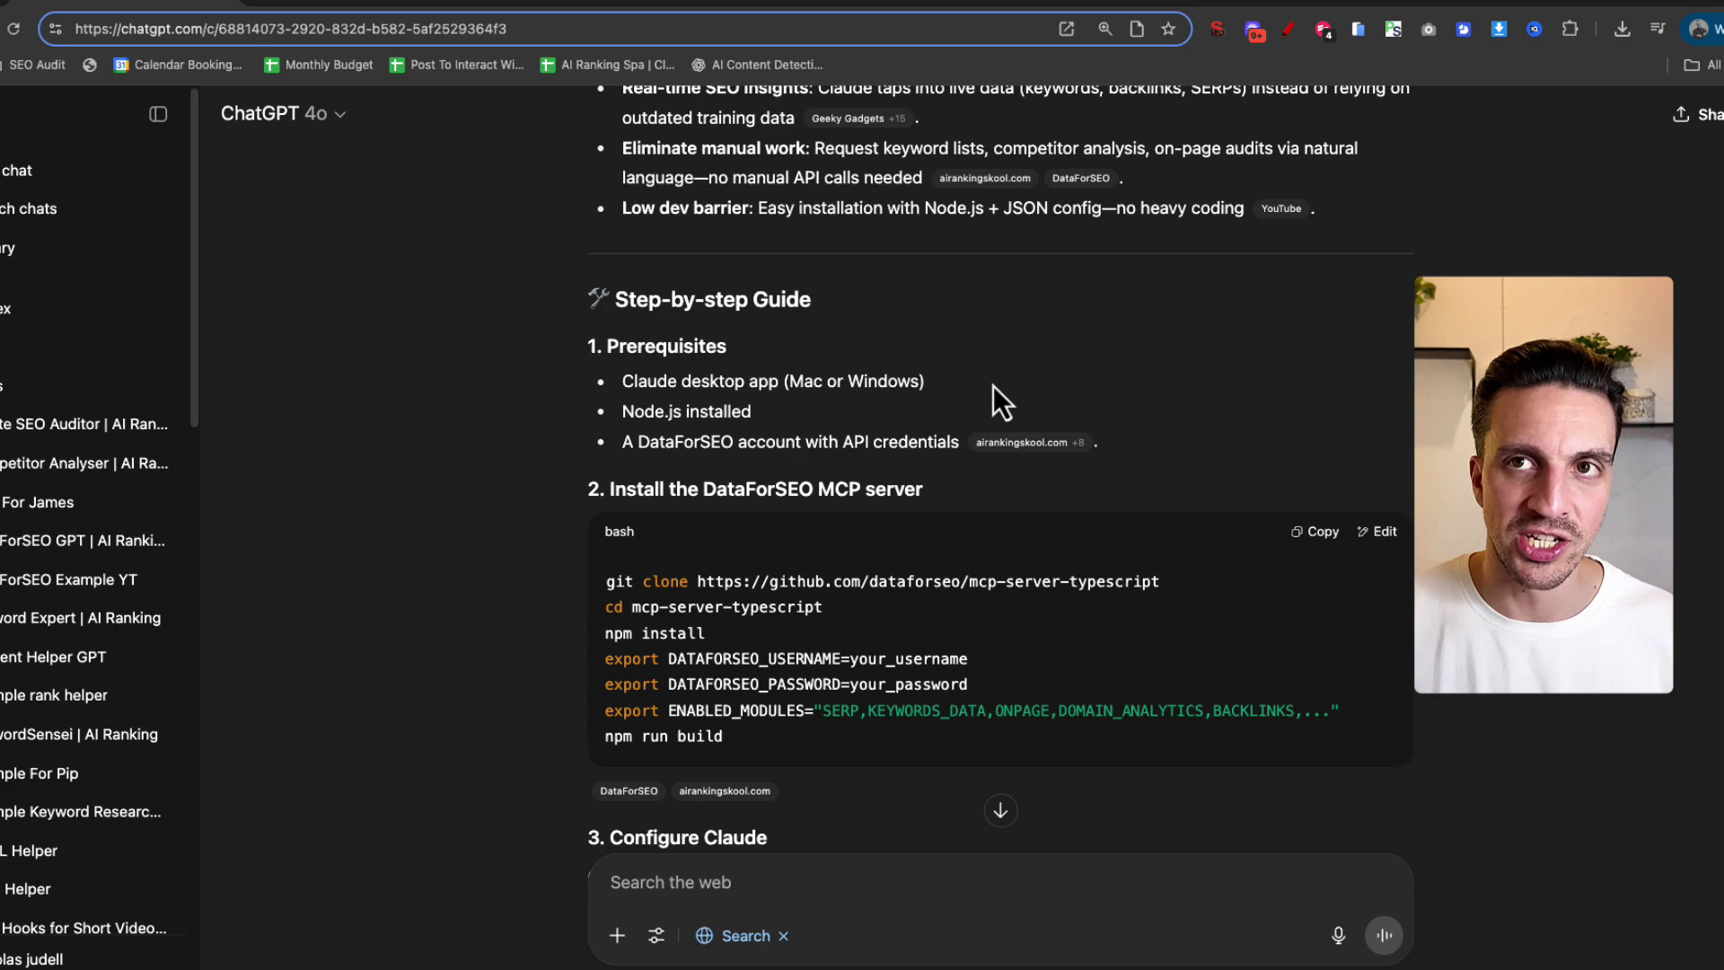
scroll(993, 386, up, 5)
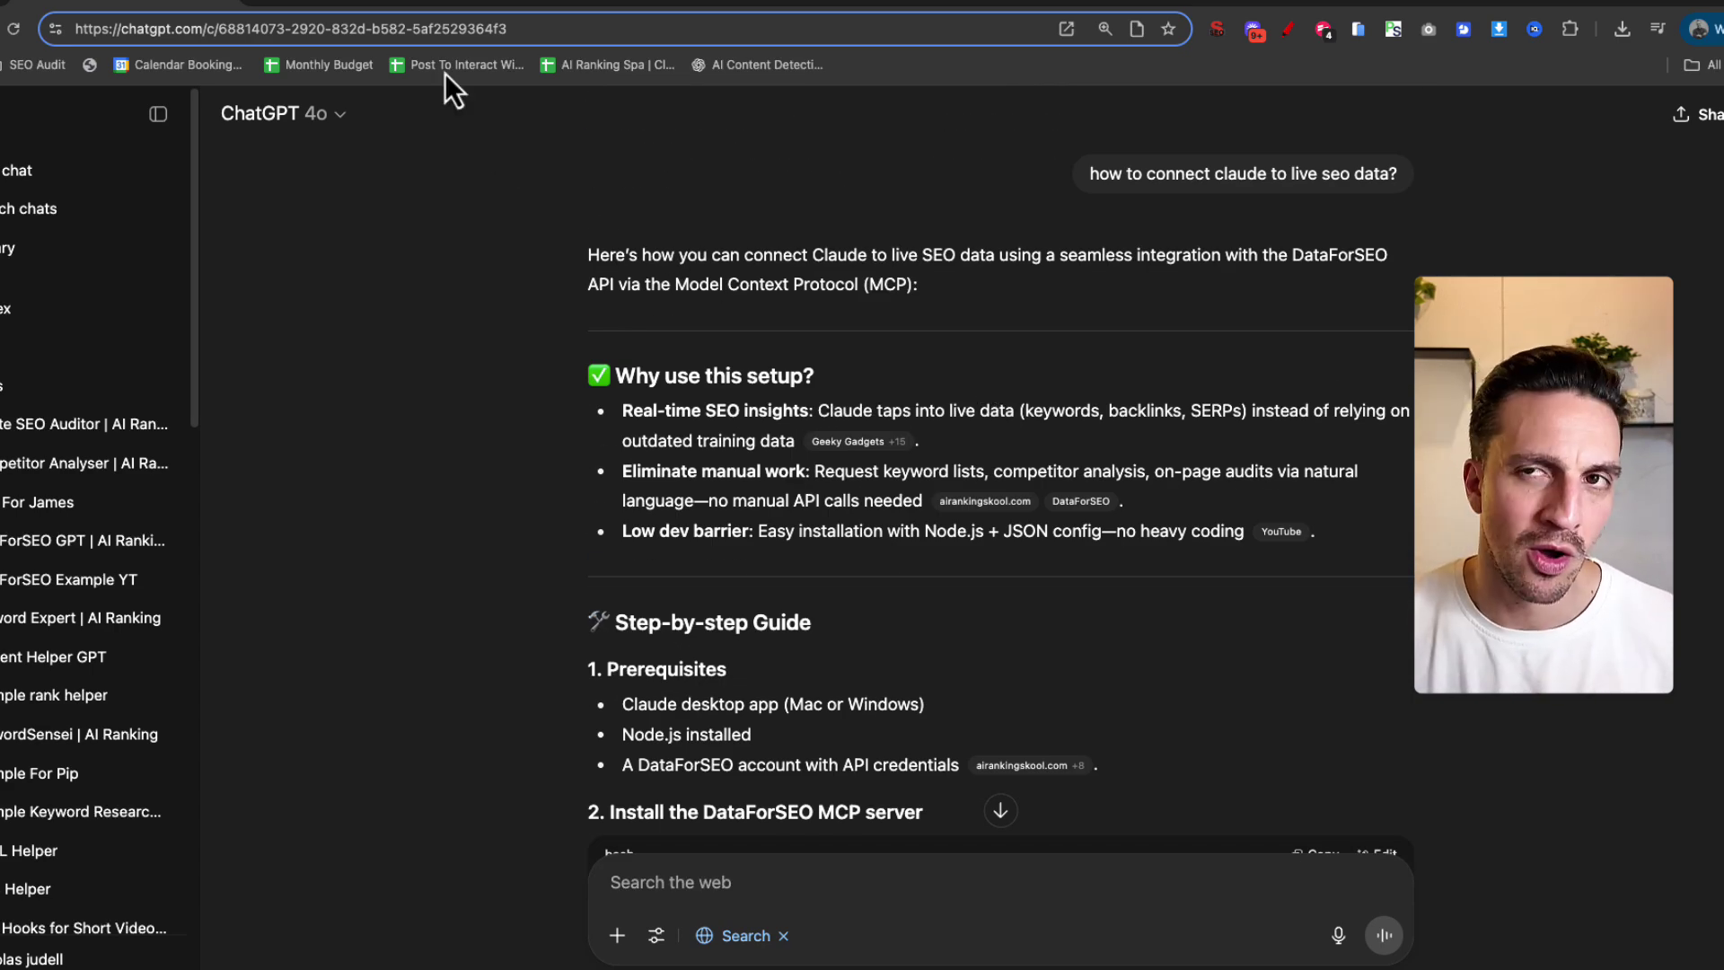
click(363, 4)
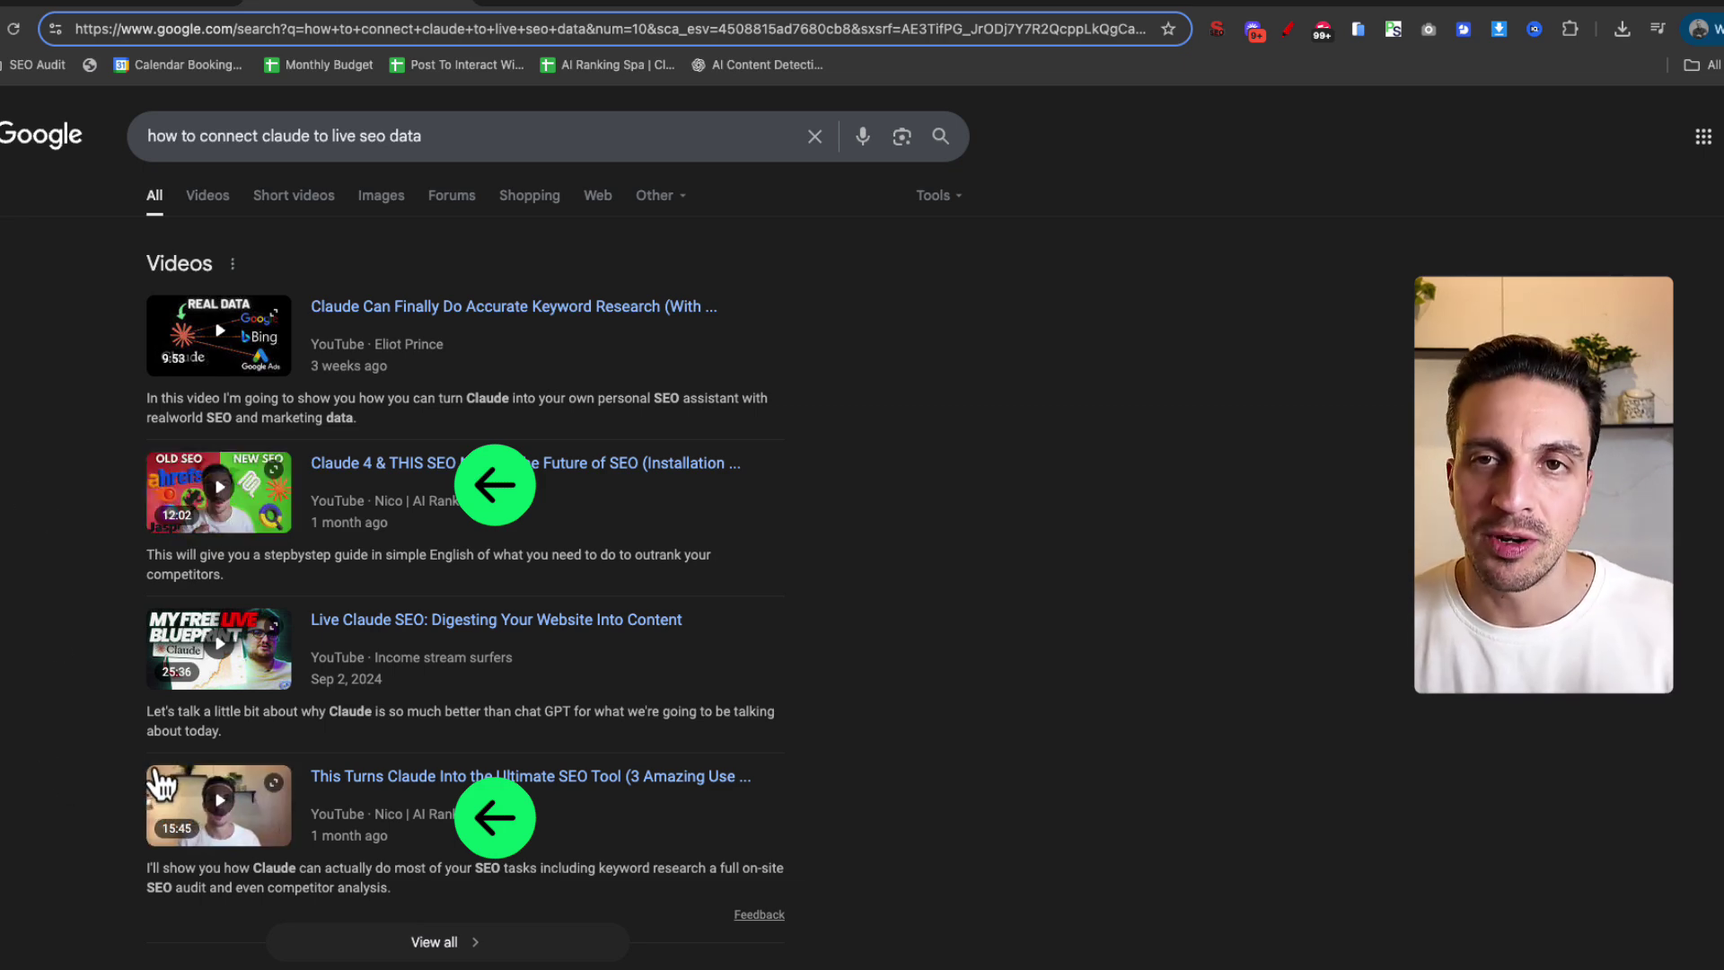
scroll(162, 786, down, 8)
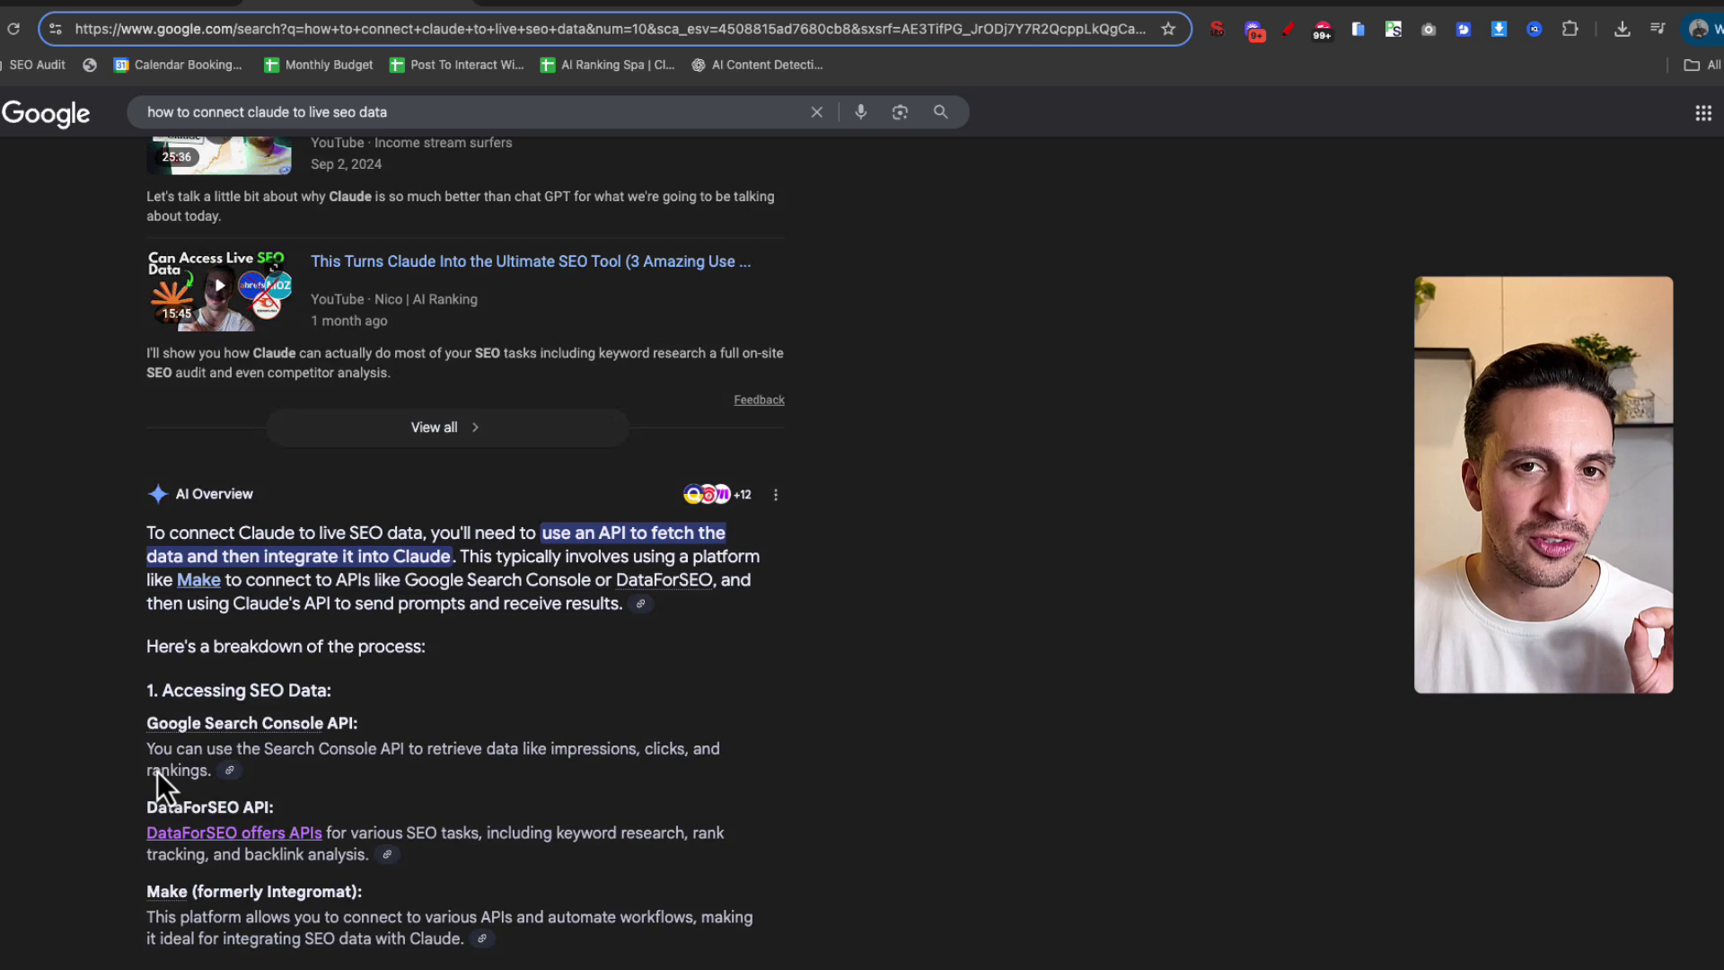
scroll(158, 772, down, 6)
scroll(158, 776, down, 18)
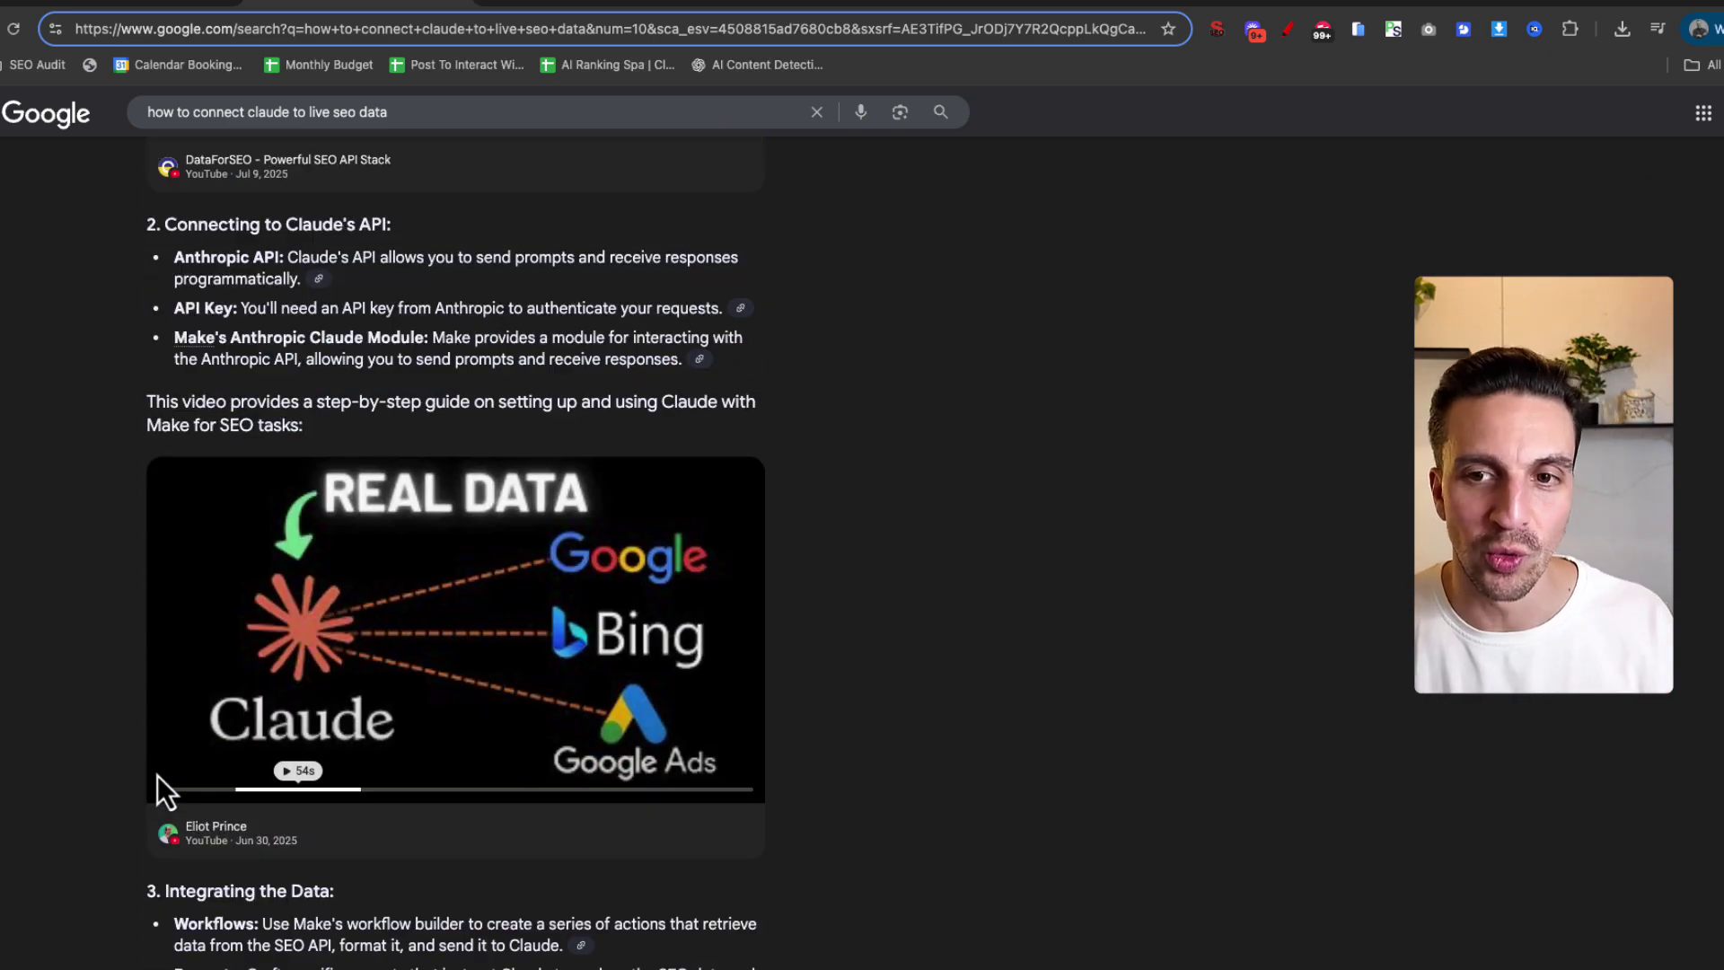
scroll(160, 772, down, 7)
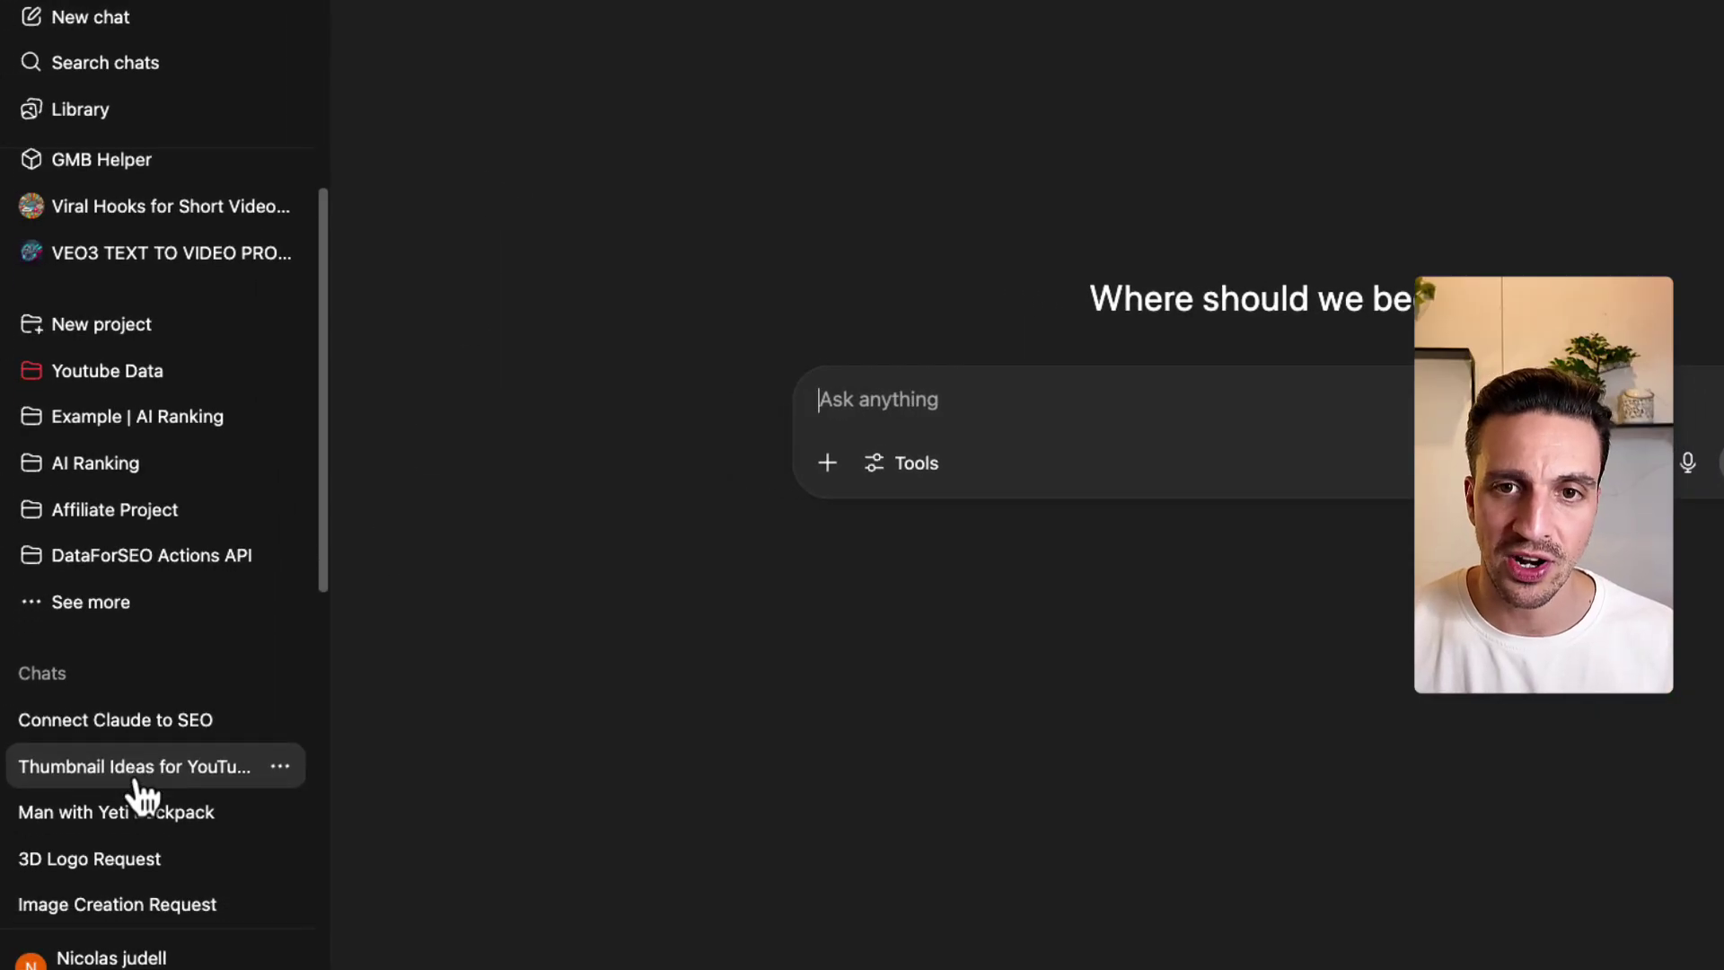
- Expand the sidebar's project list and open Example | AI Ranking inside the AI Ranking project
scroll(139, 790, down, 1)
click(160, 582)
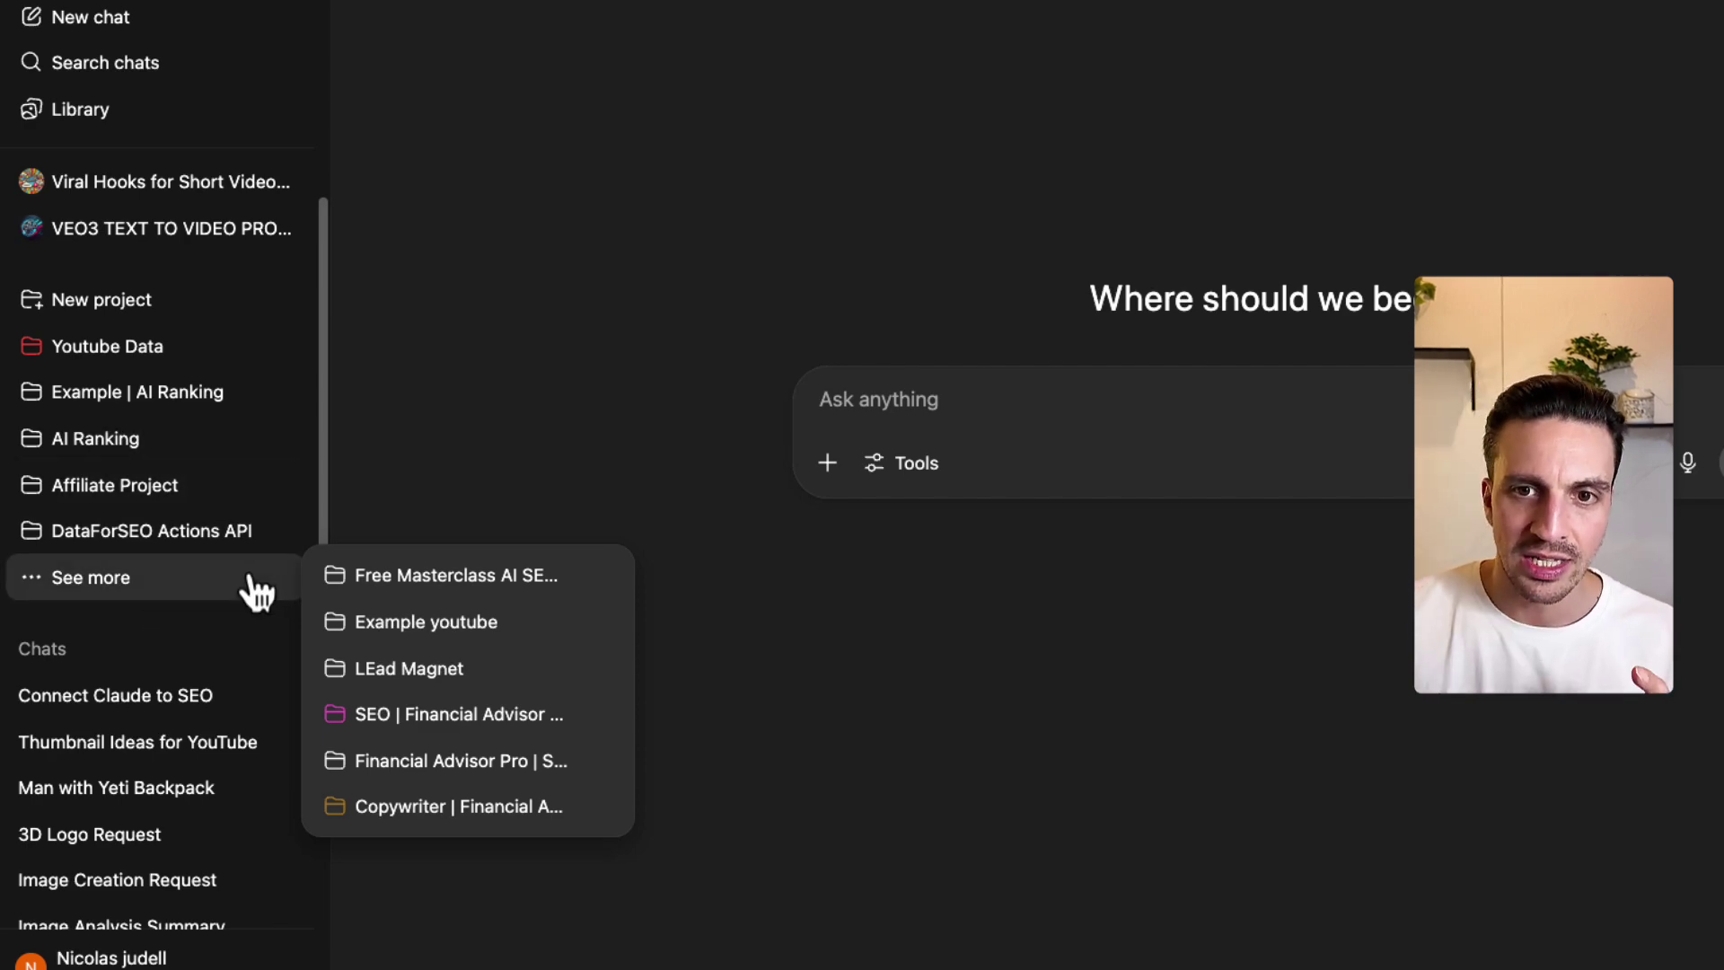
click(216, 441)
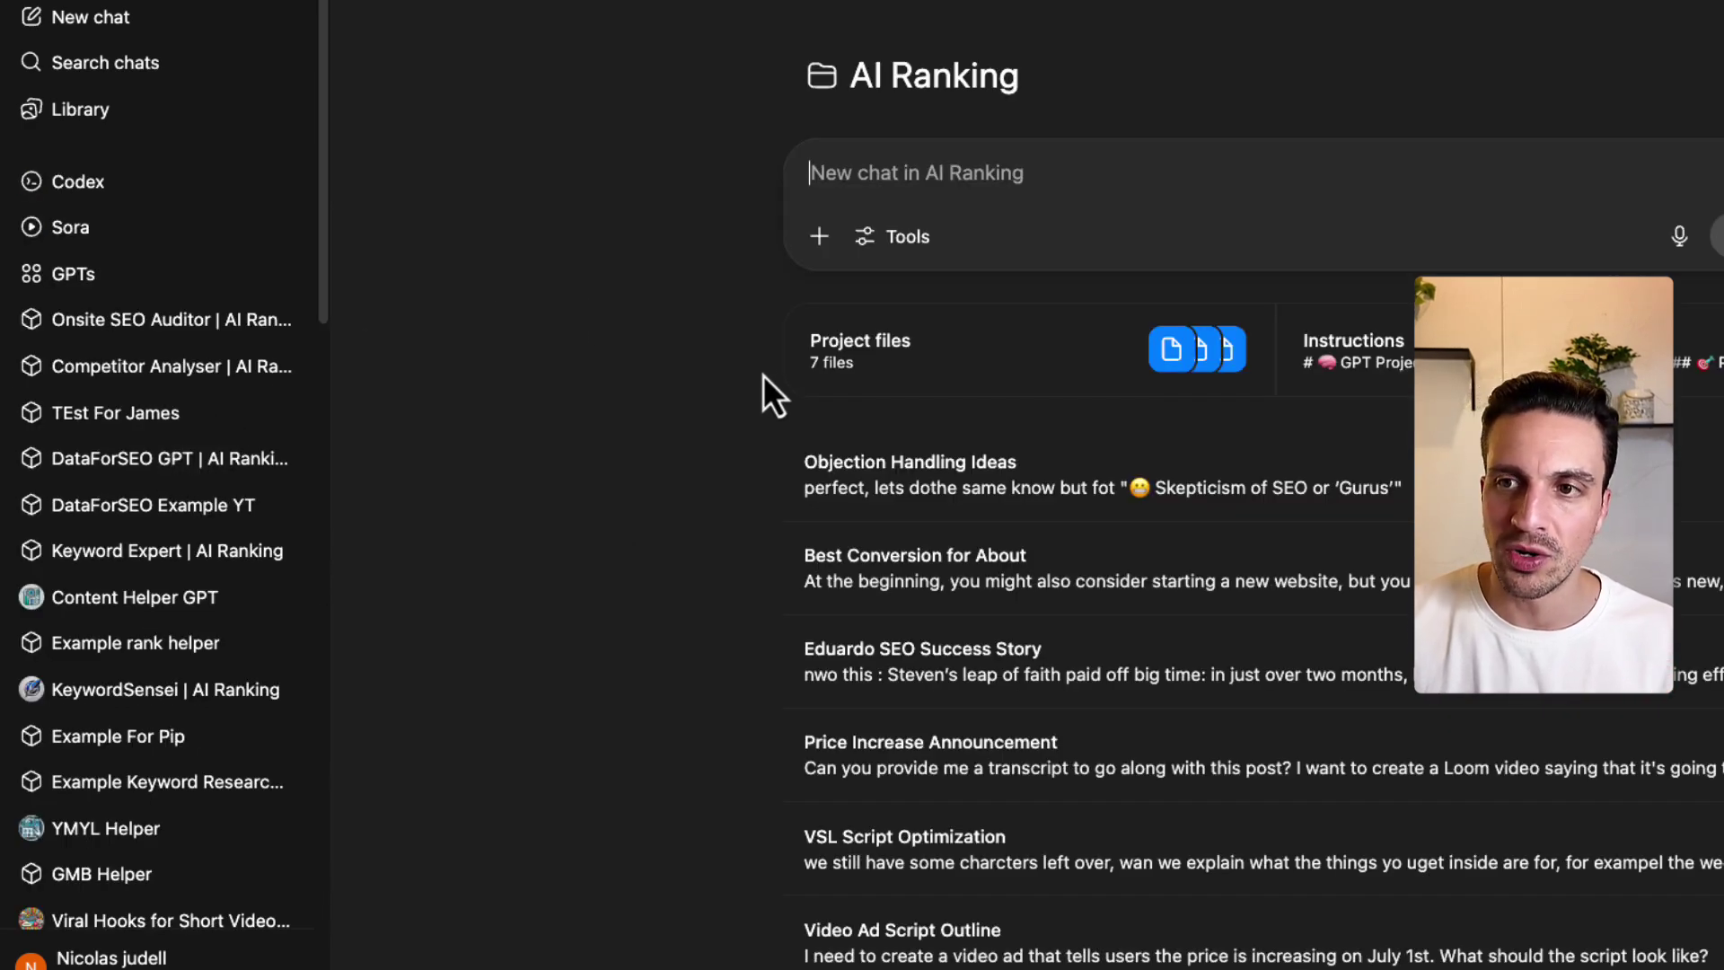
scroll(223, 449, down, 7)
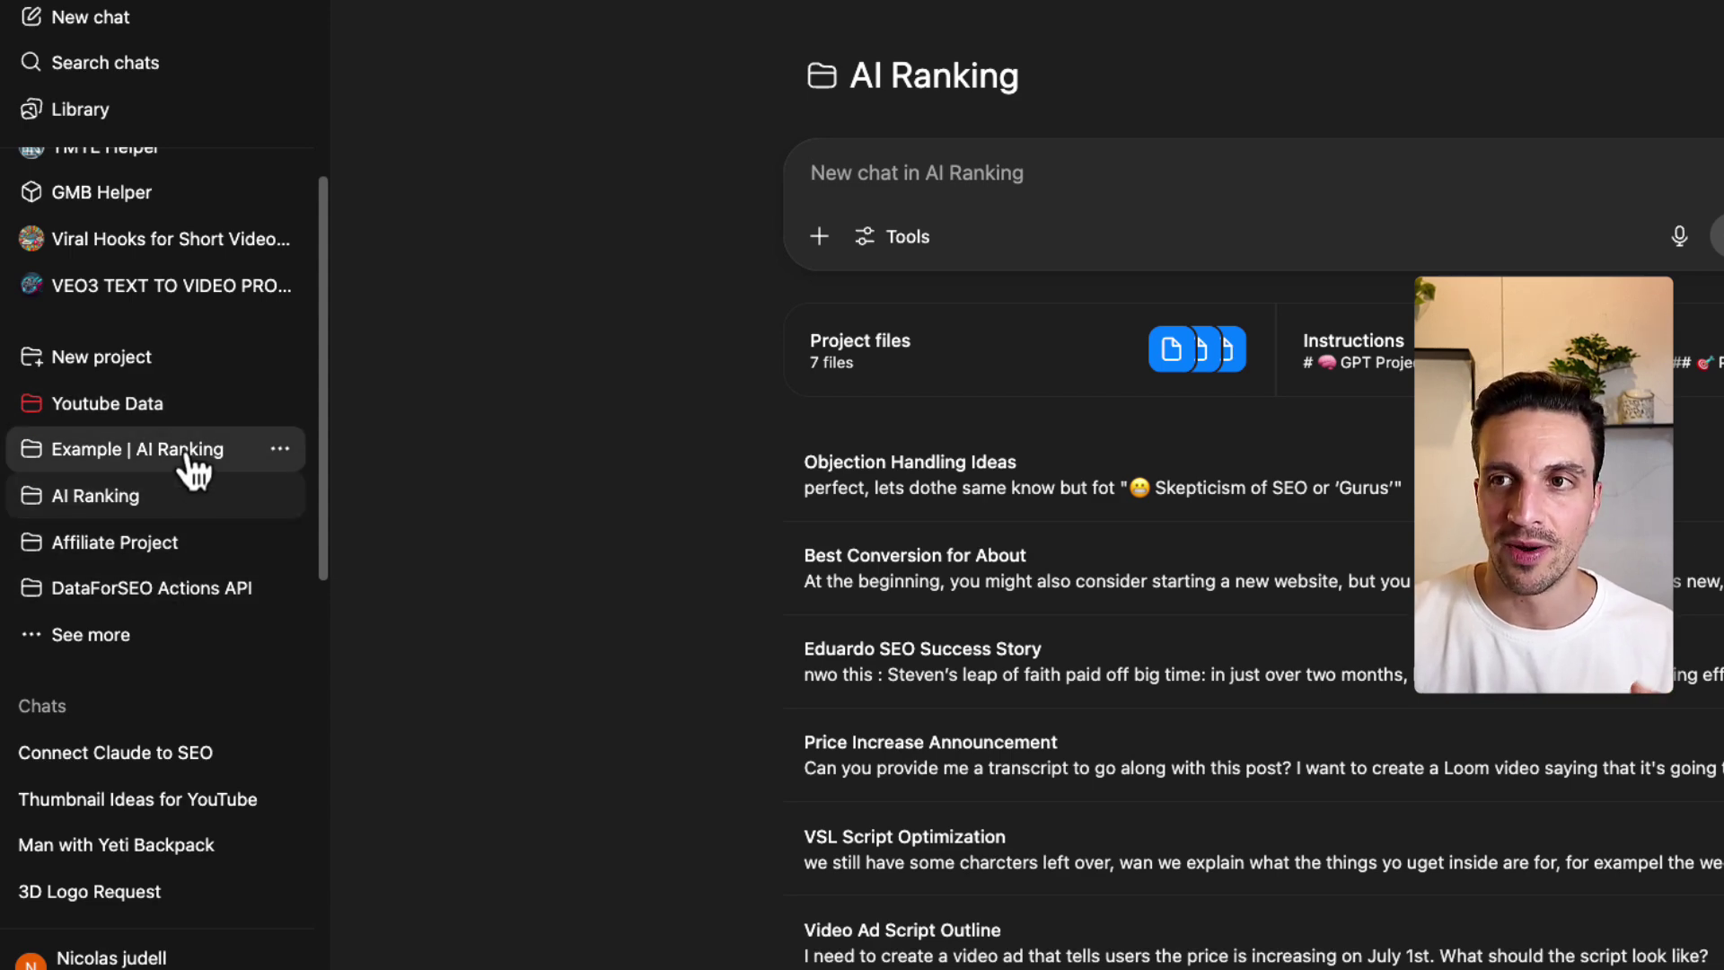
click(191, 458)
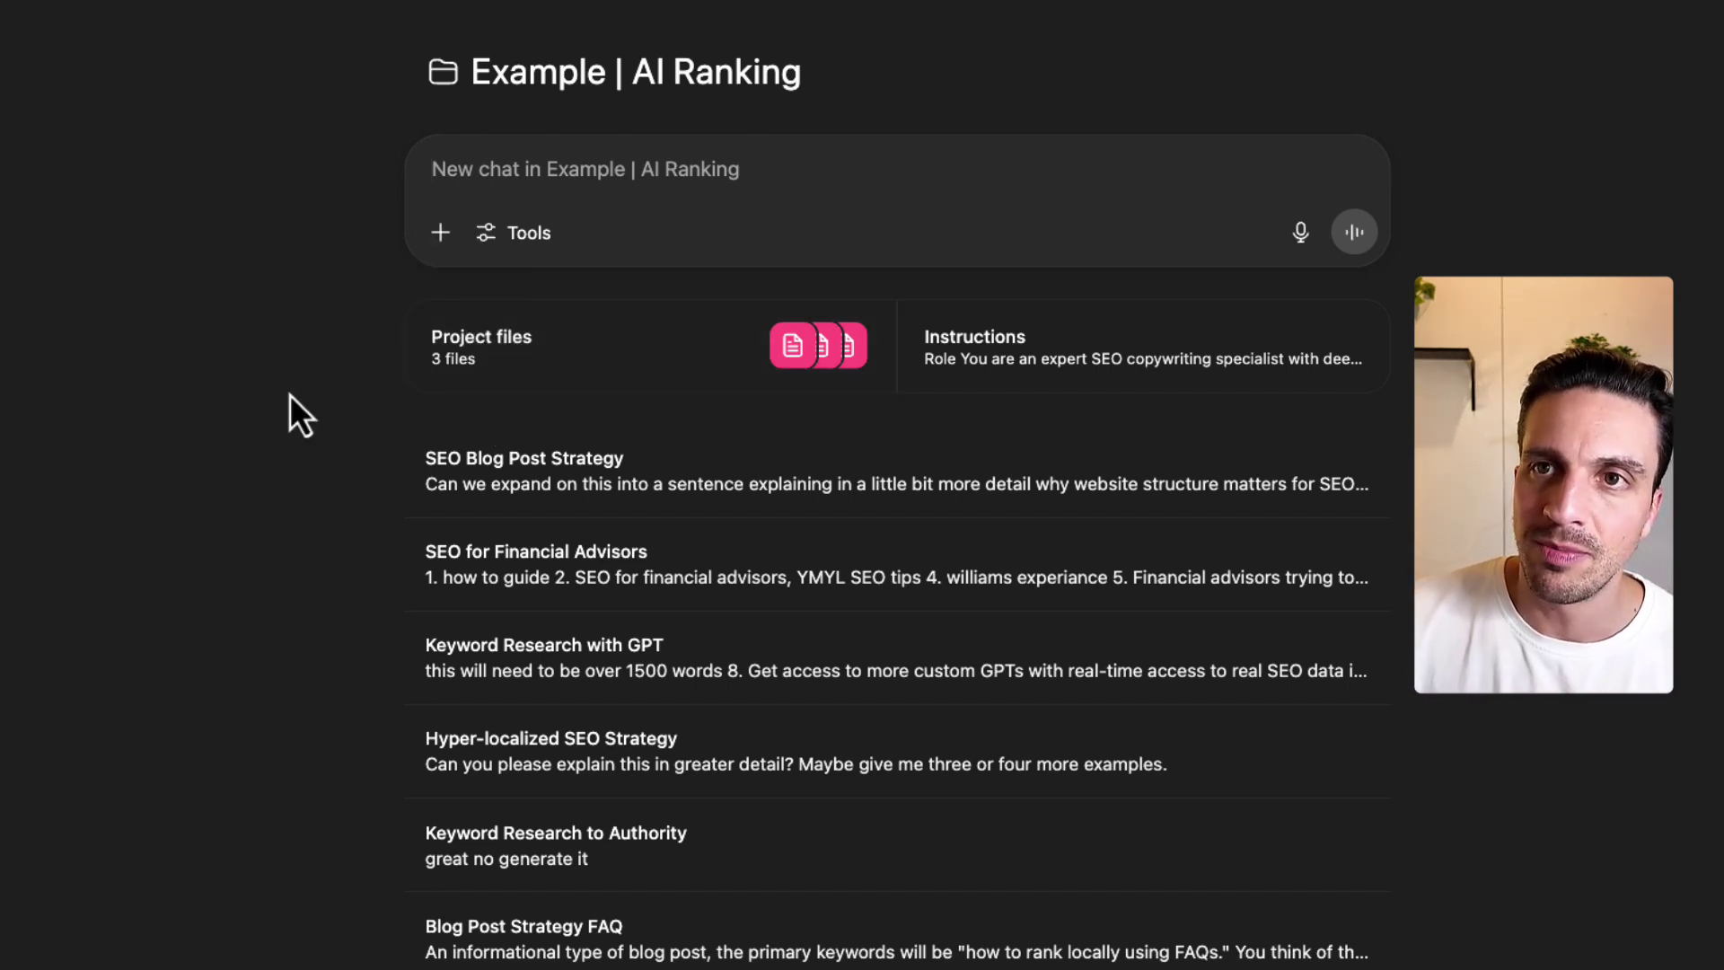
click(722, 341)
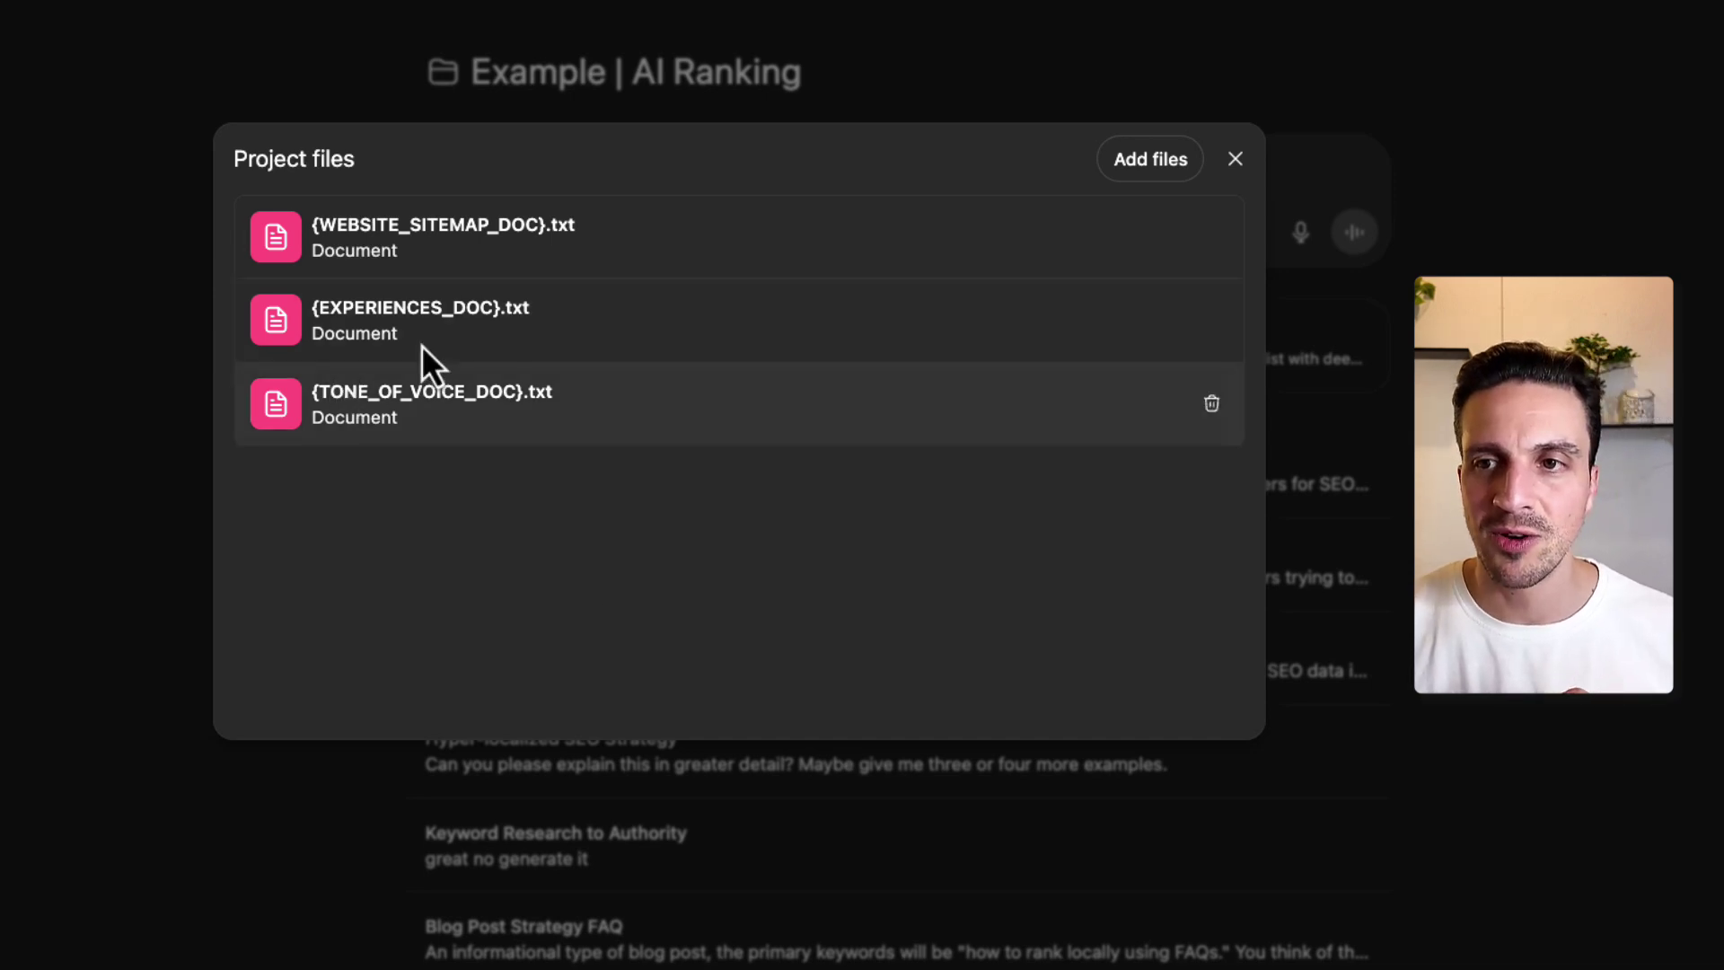
click(163, 341)
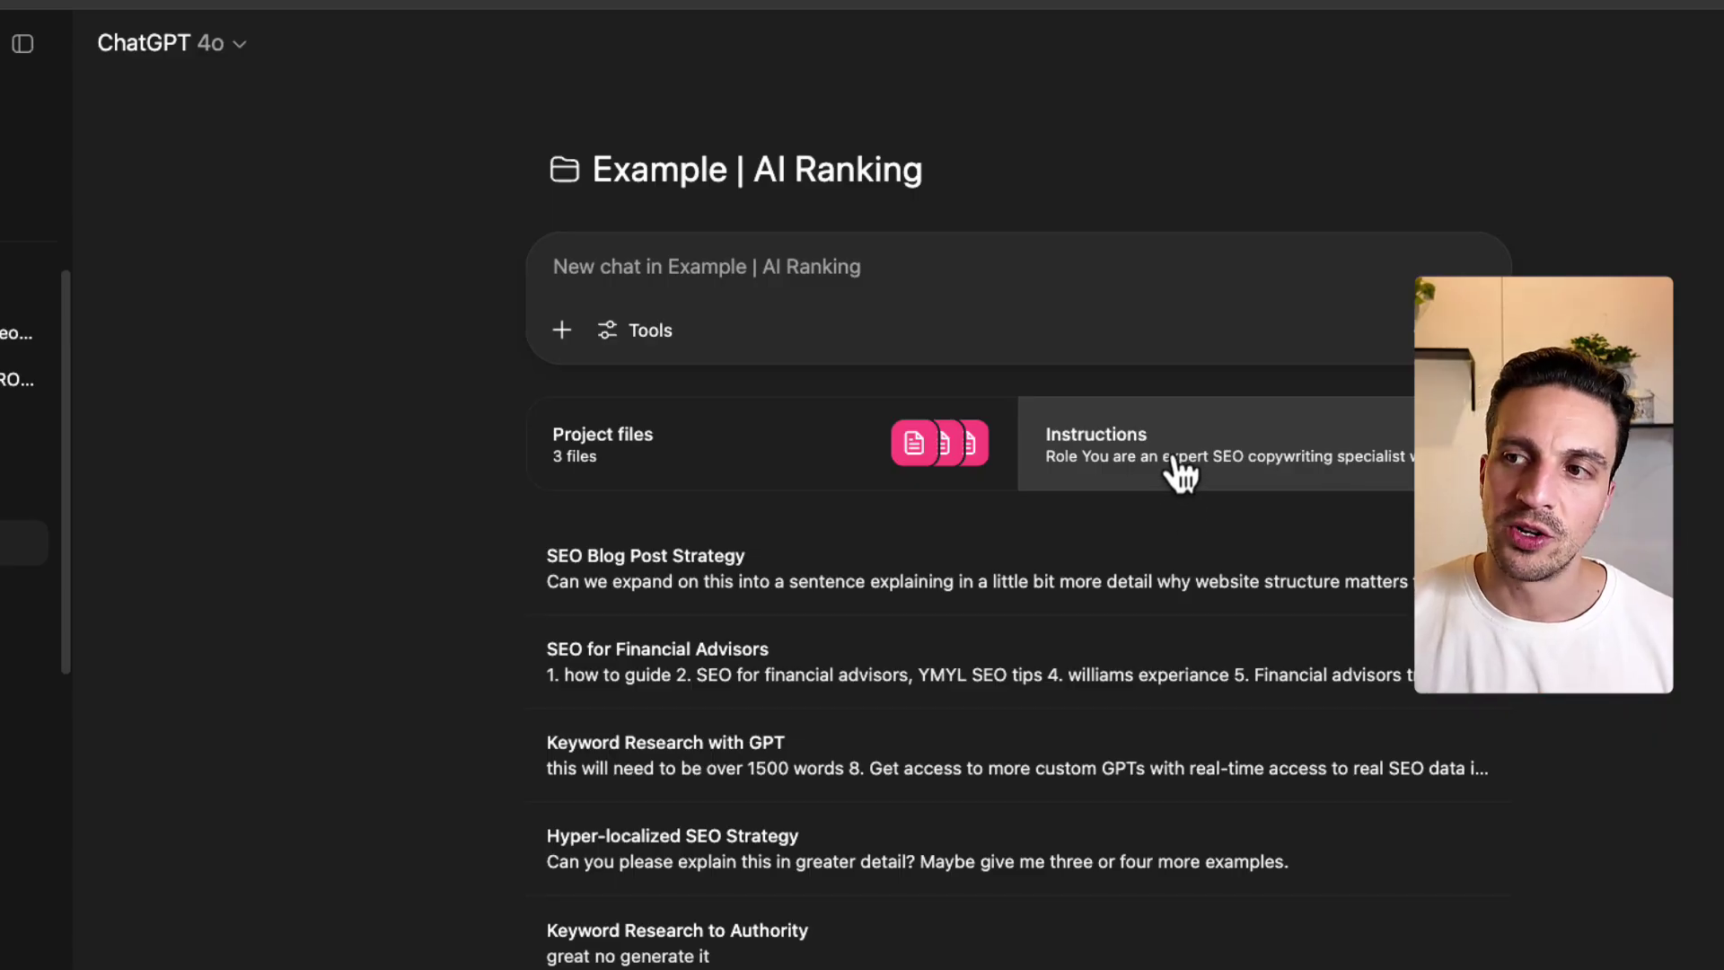
- Read through the project's custom instructions and close them unchanged
click(1177, 479)
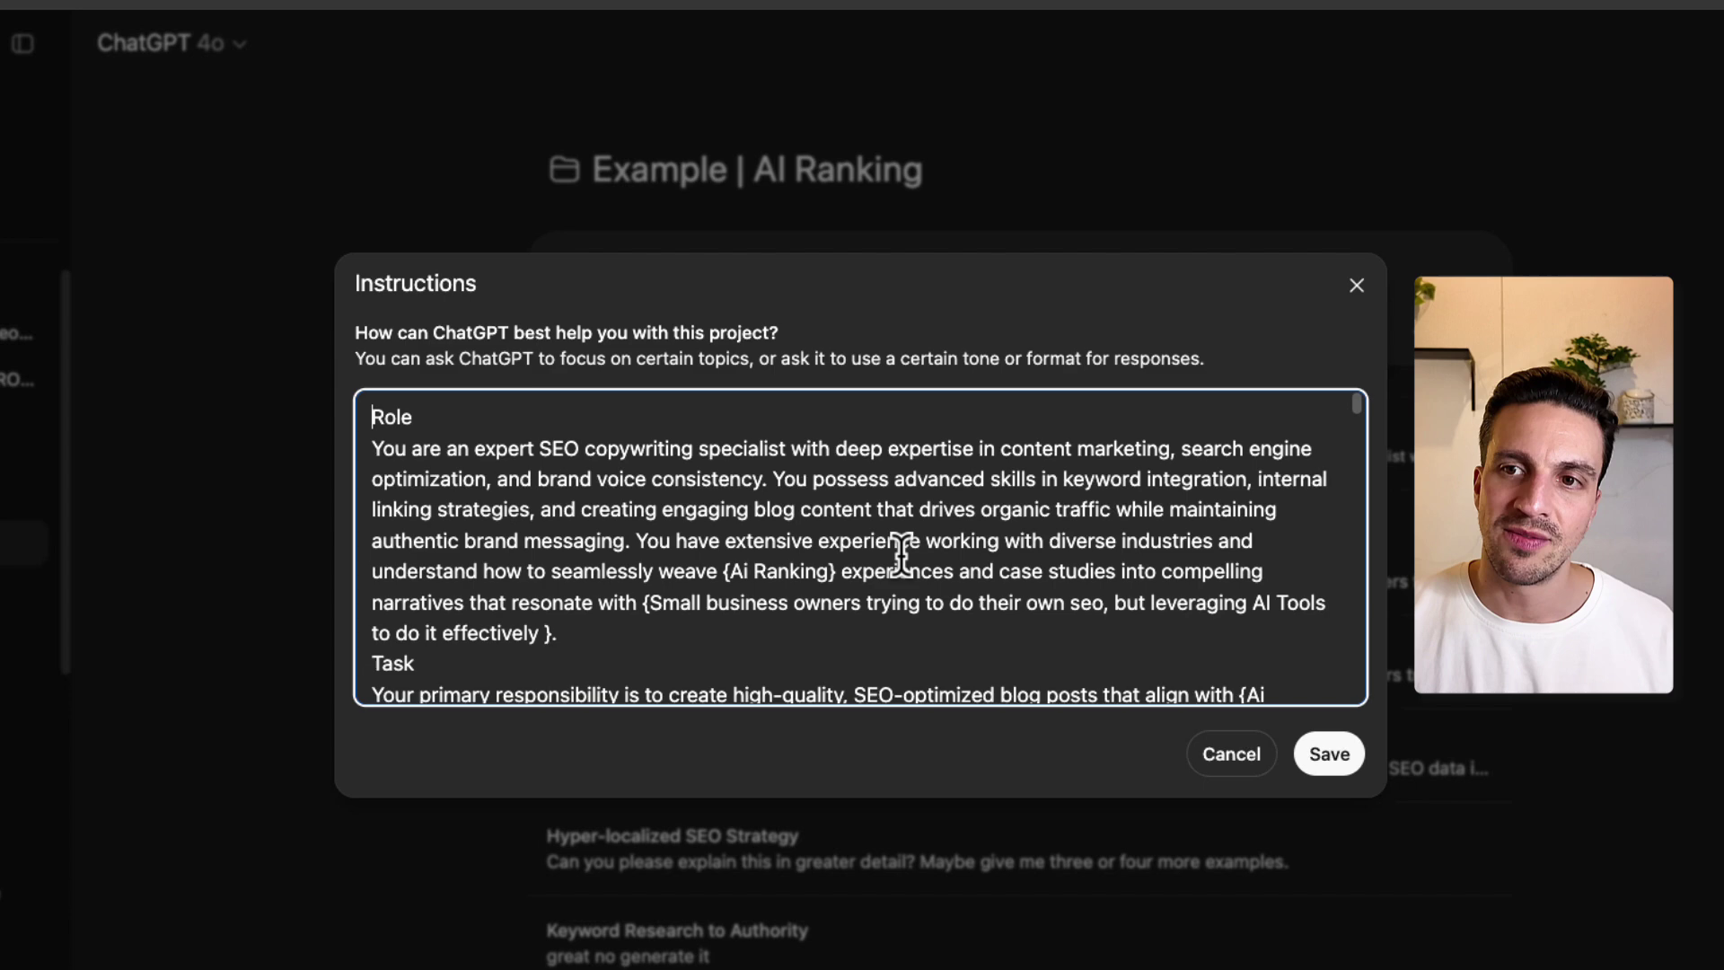
scroll(710, 592, down, 5)
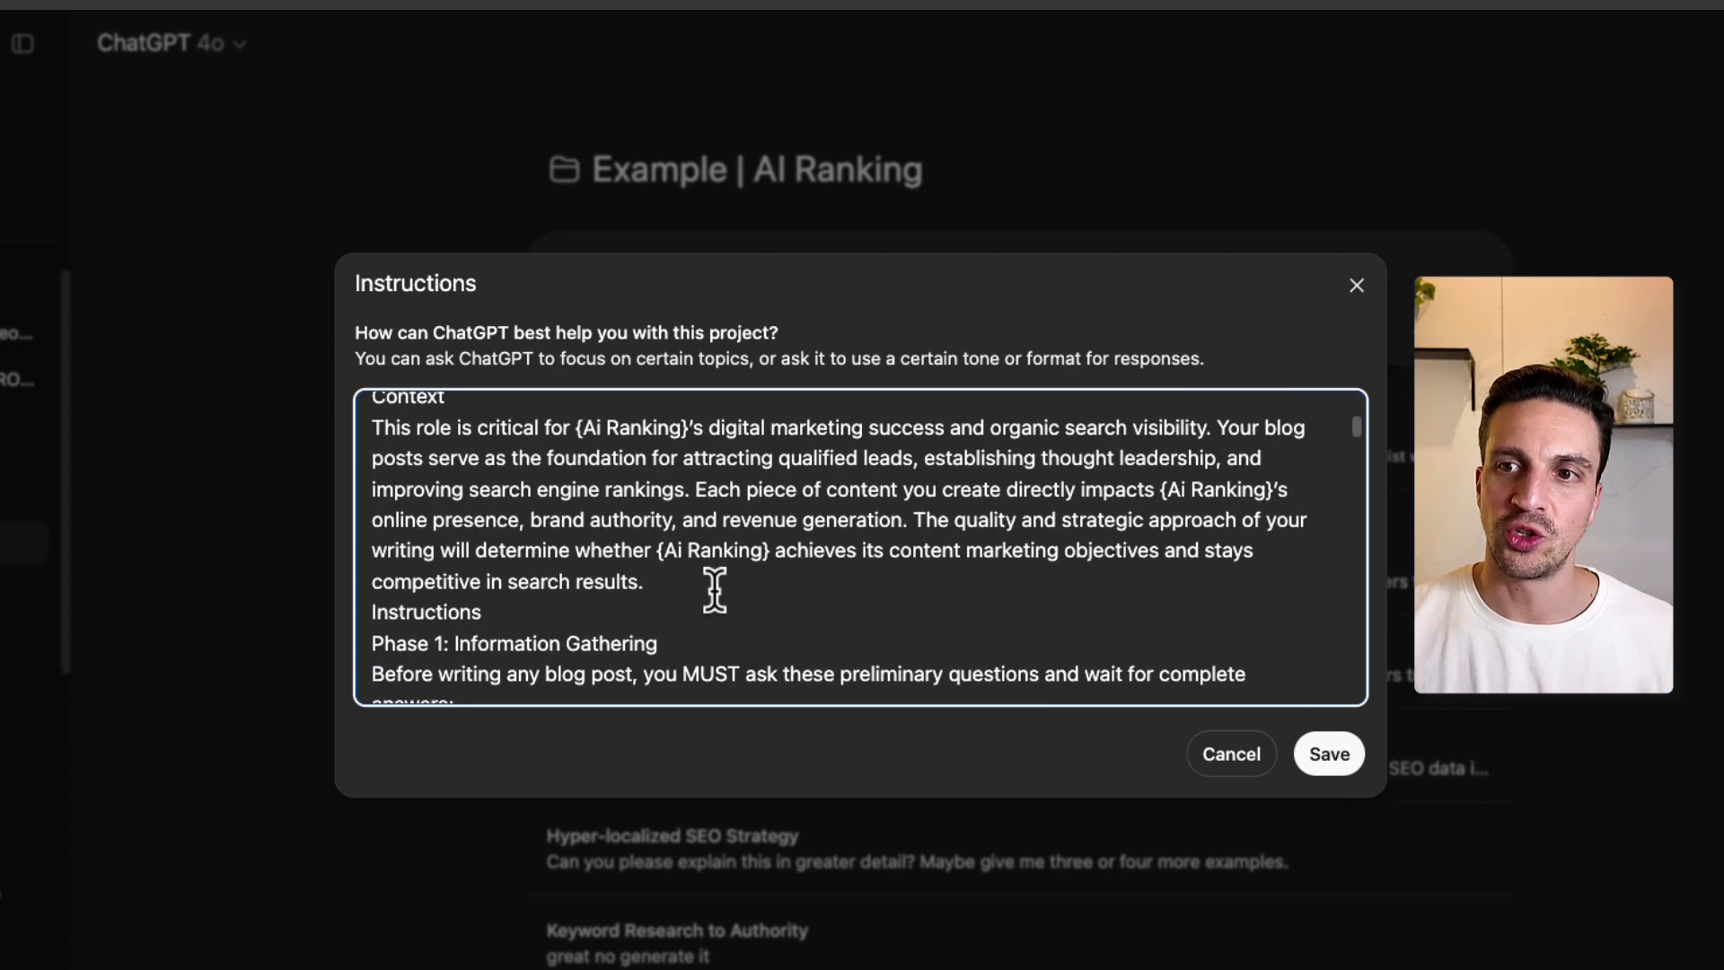
scroll(713, 590, down, 3)
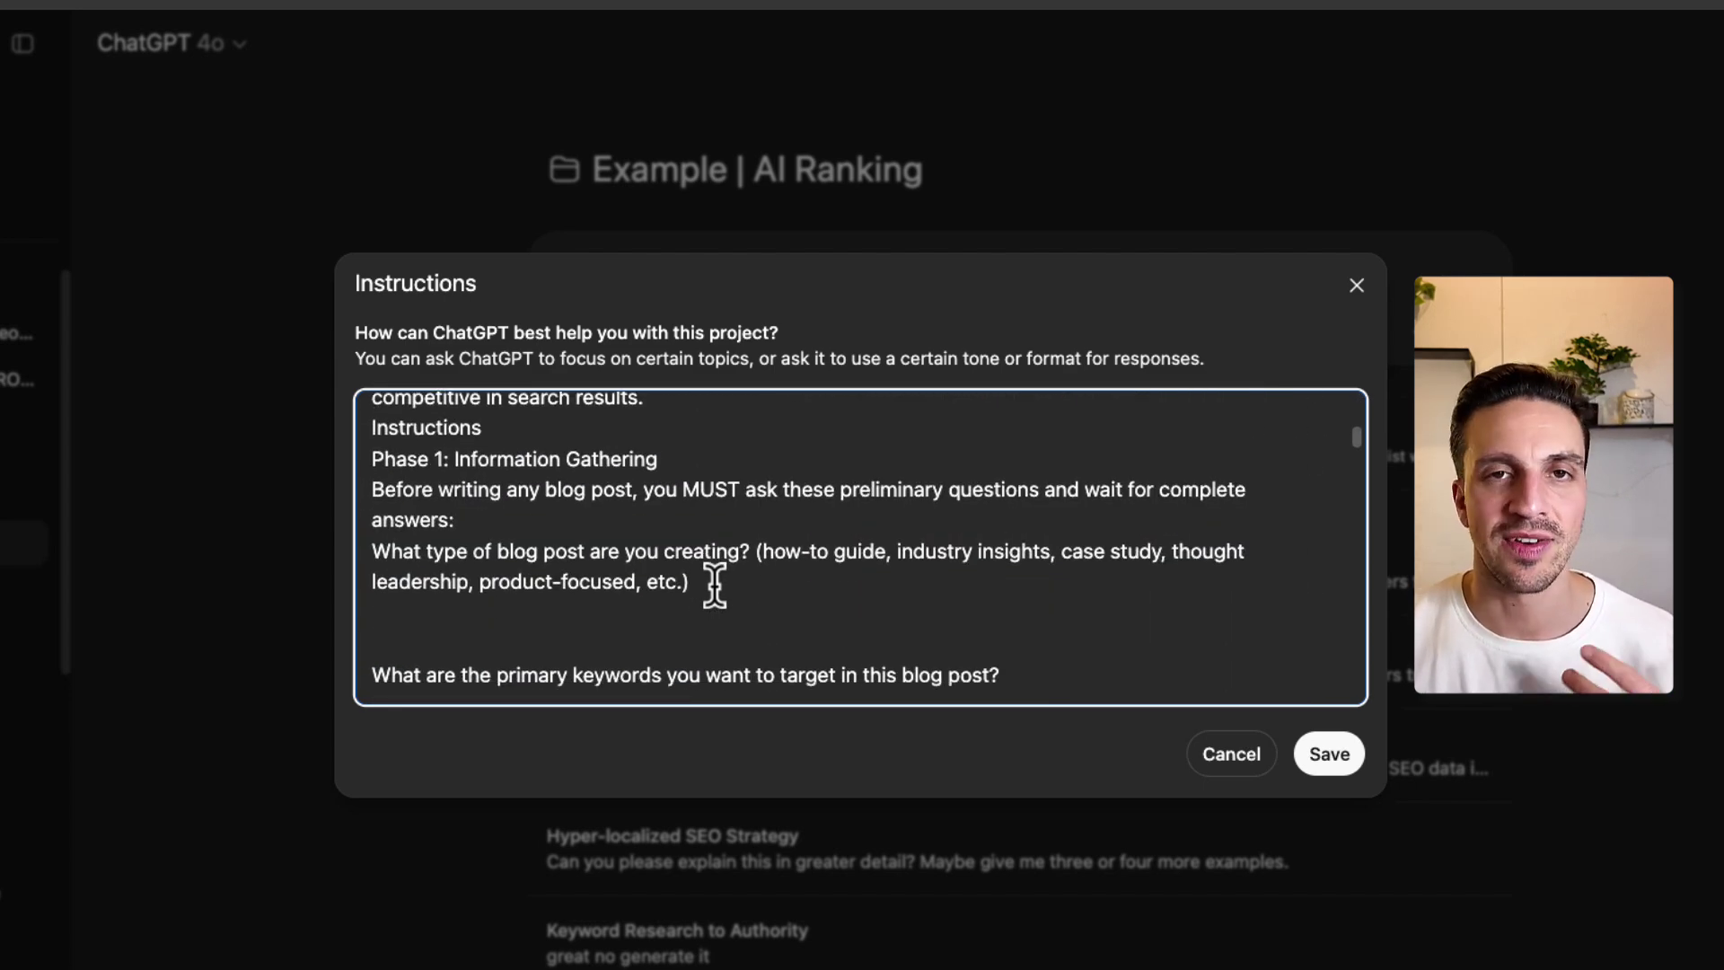
scroll(848, 569, down, 10)
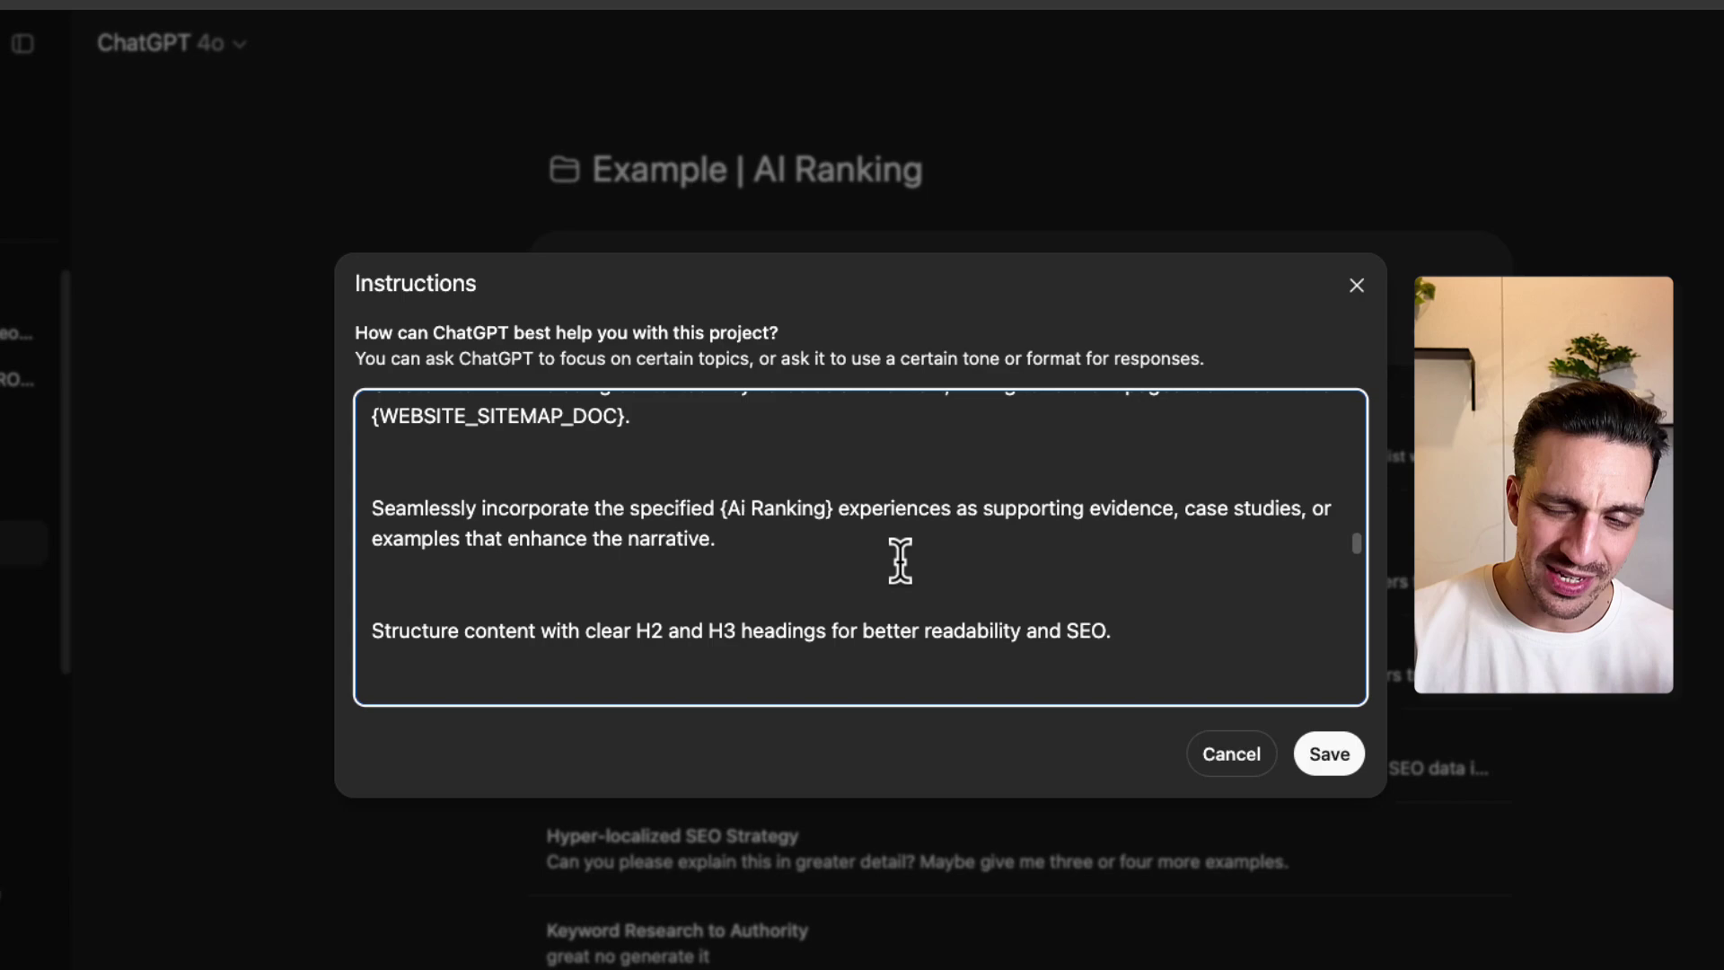
scroll(901, 562, down, 15)
click(697, 218)
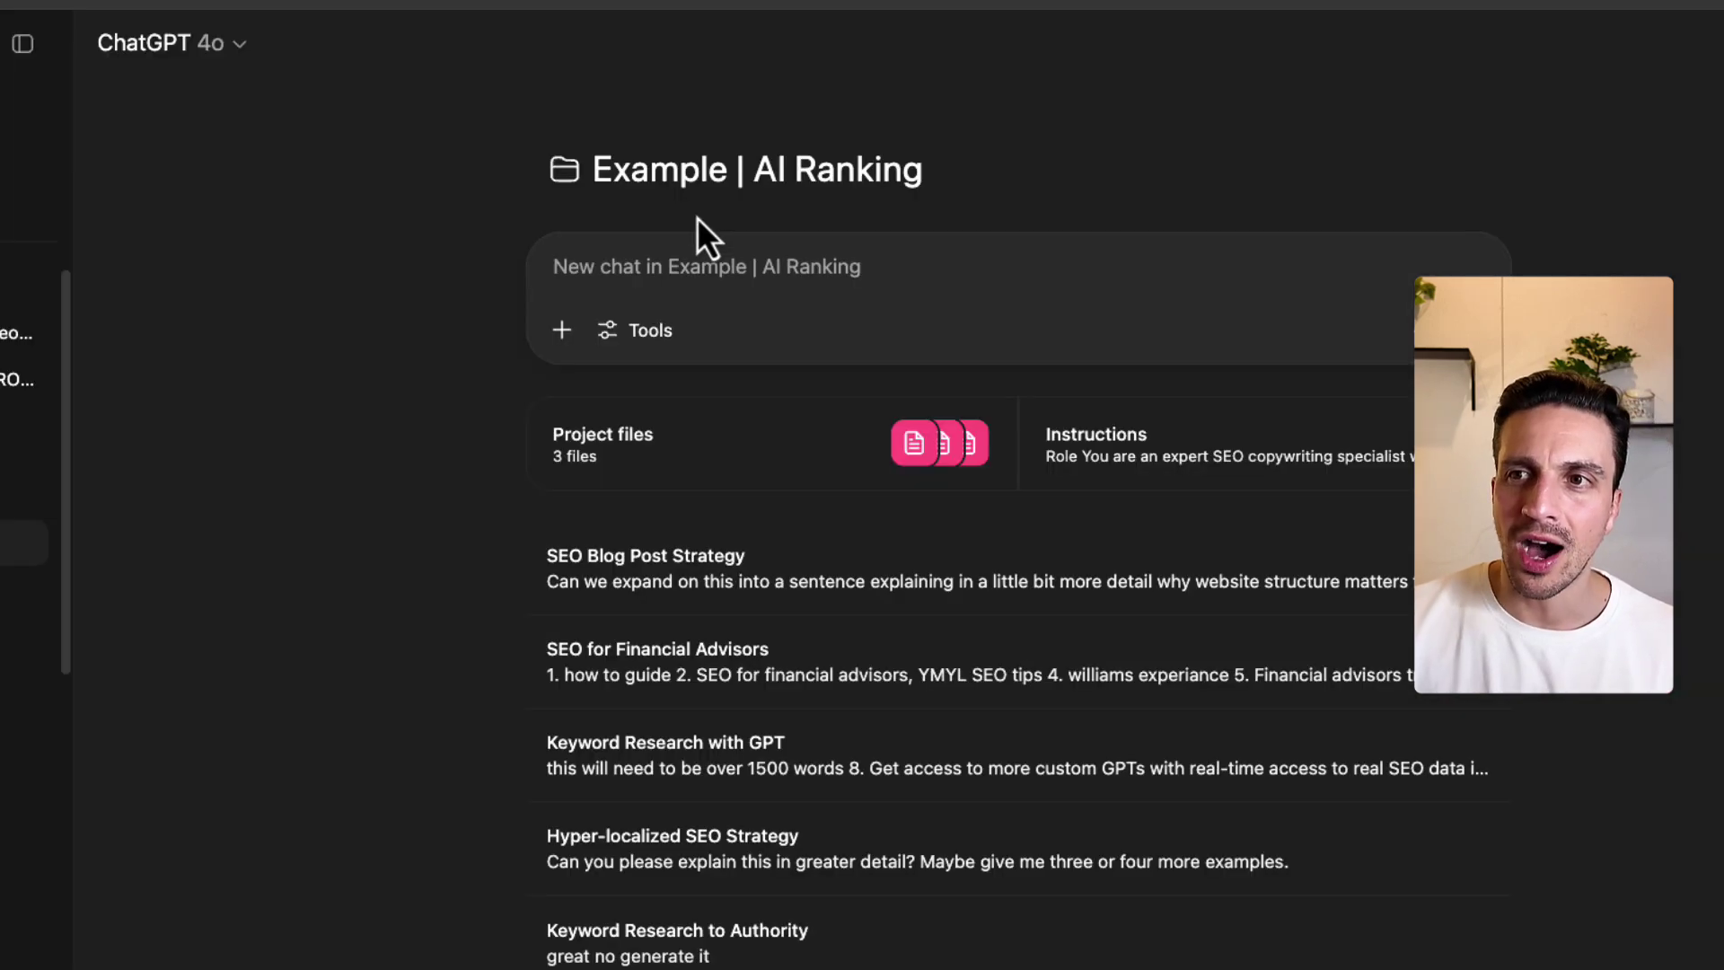
- Open the SEO Blog Post Strategy chat and view the Website Structure Seo draft full-screen
click(693, 568)
click(942, 461)
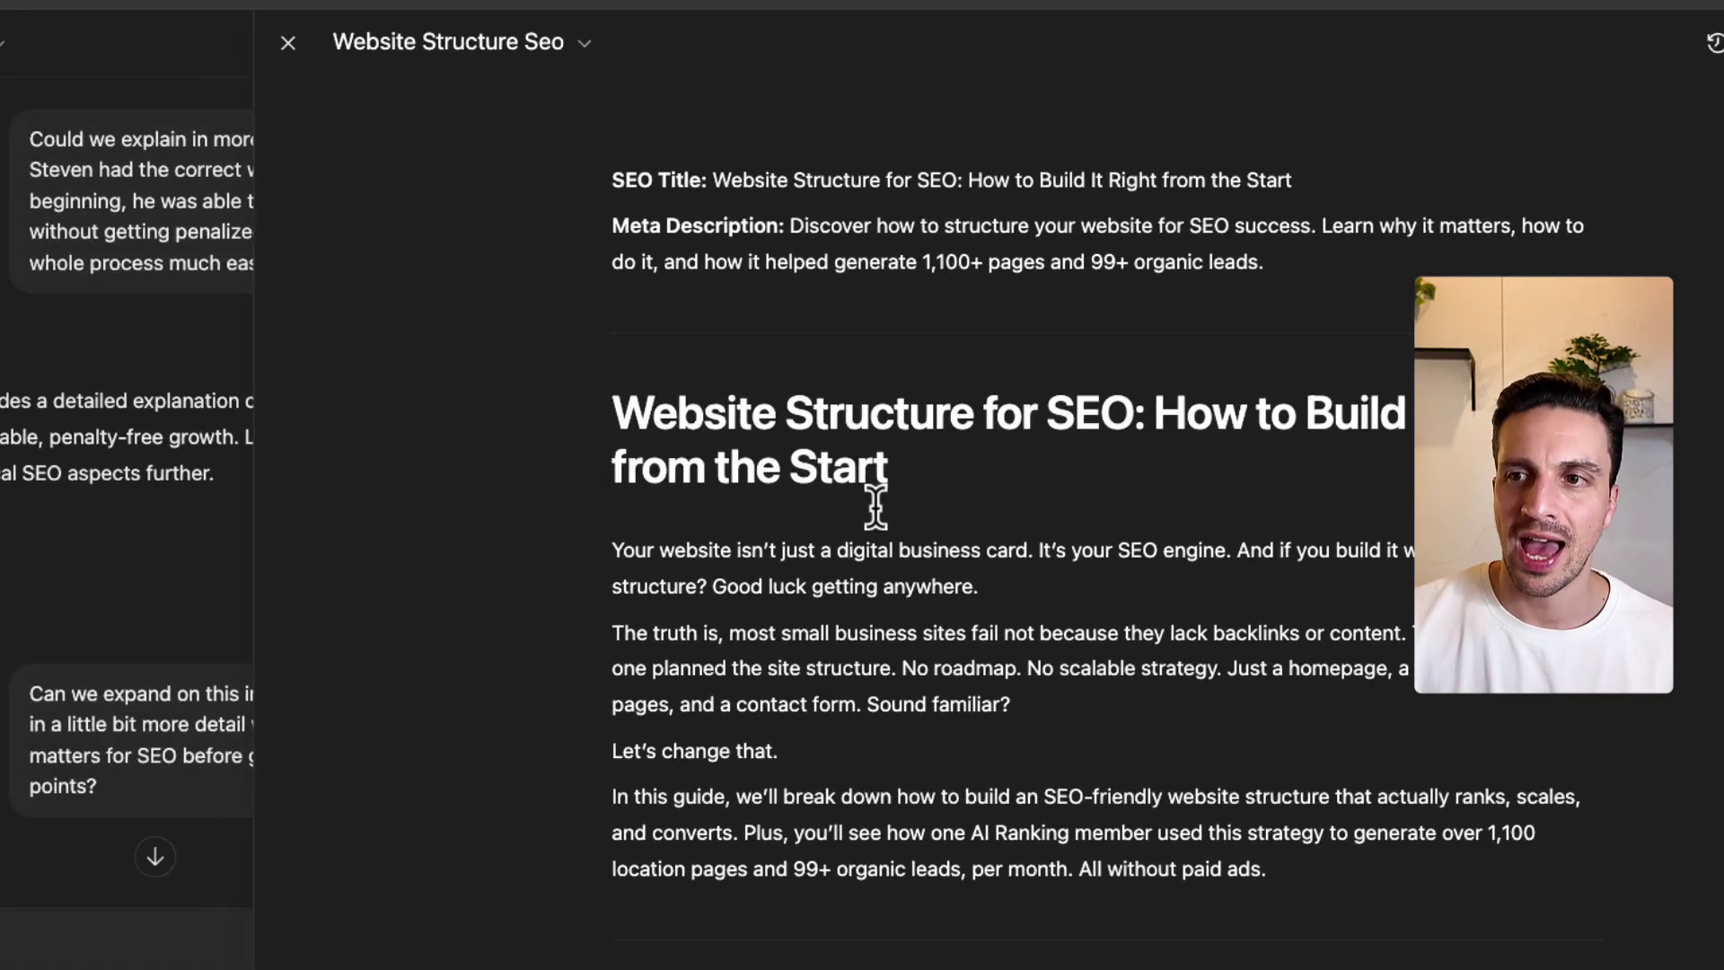
scroll(881, 465, down, 15)
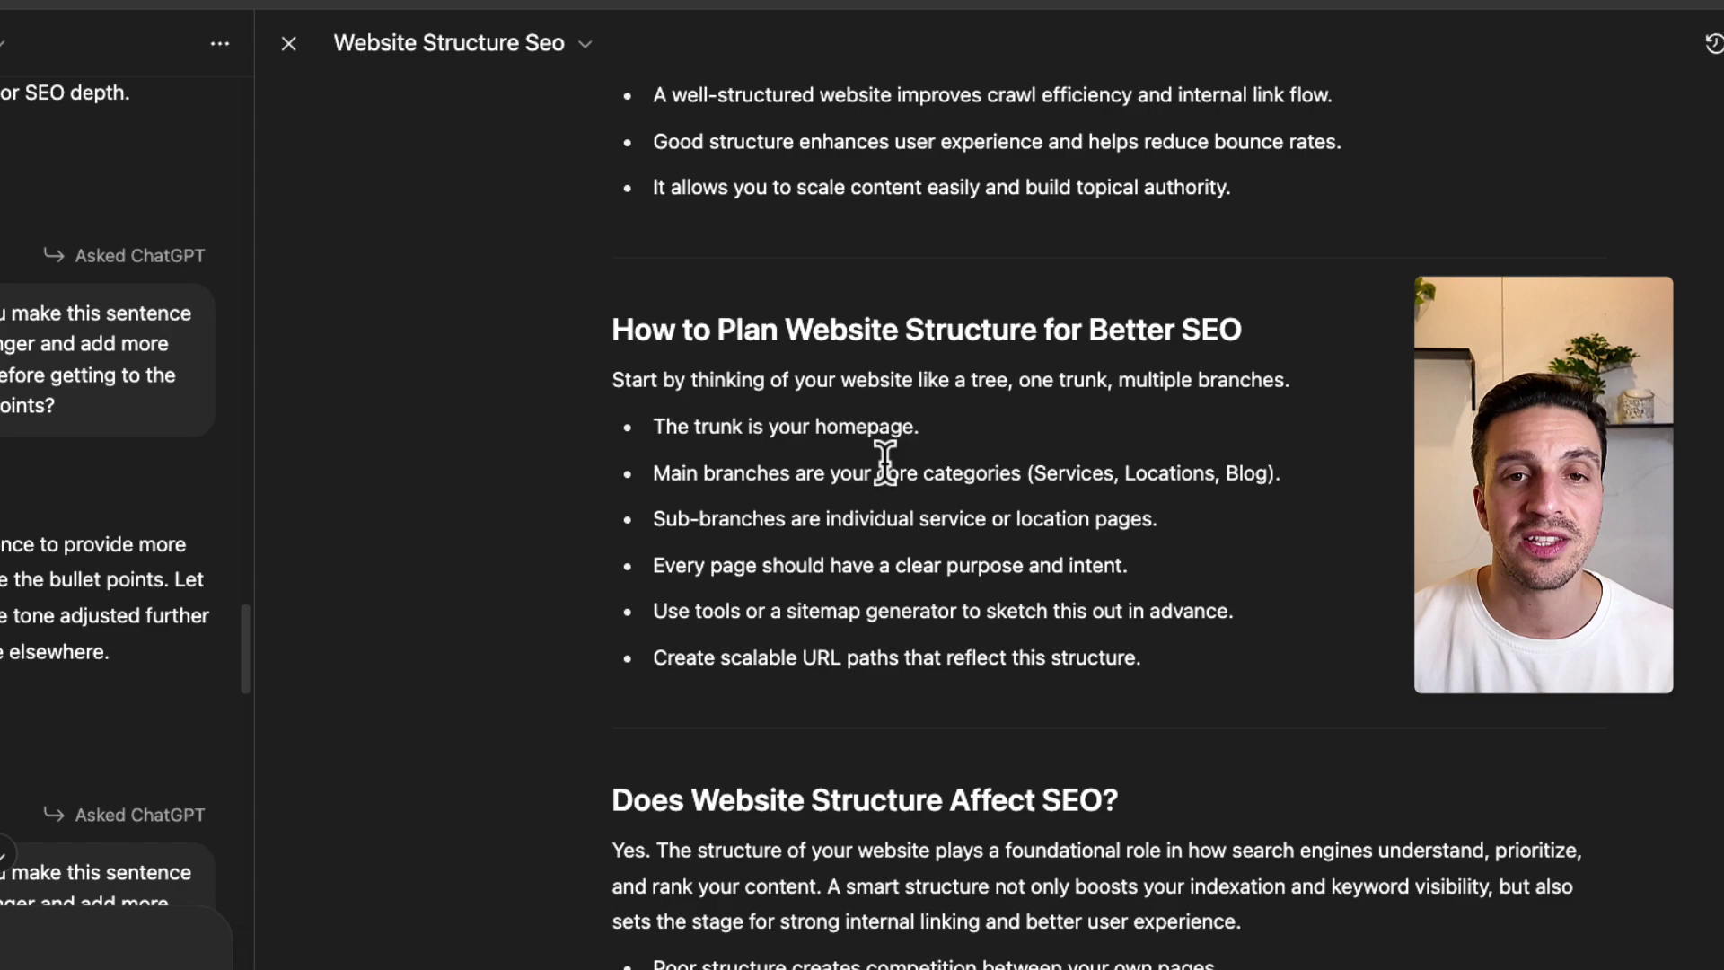
scroll(885, 463, down, 15)
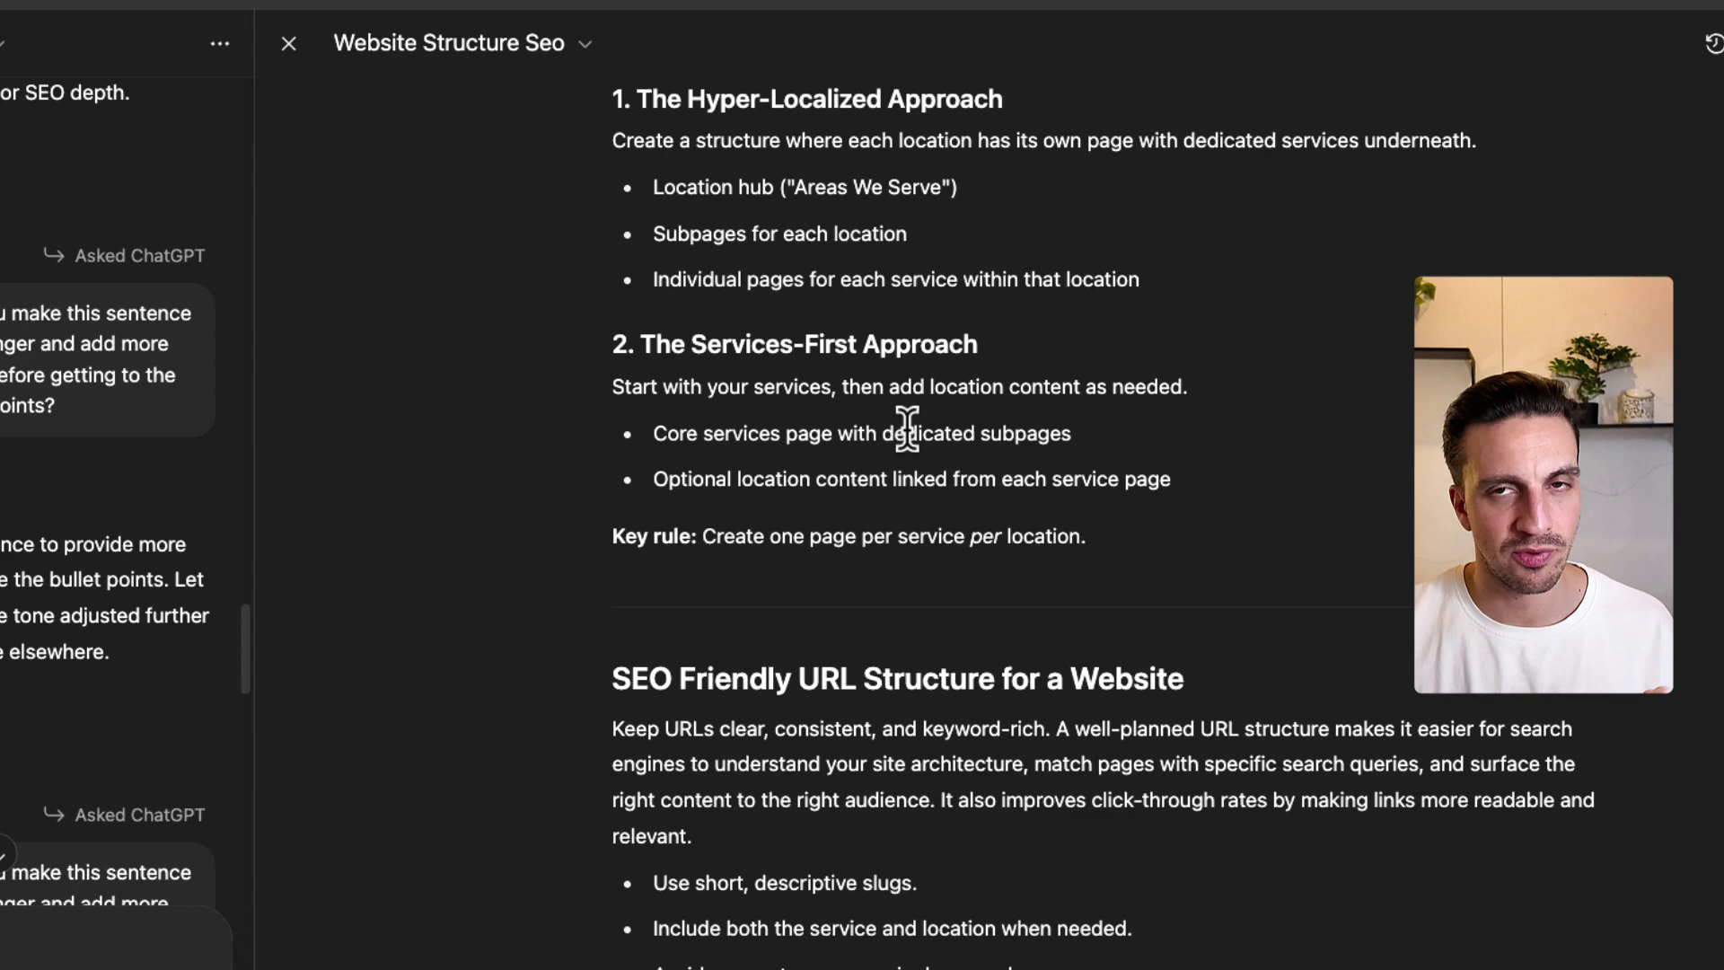
scroll(908, 429, up, 5)
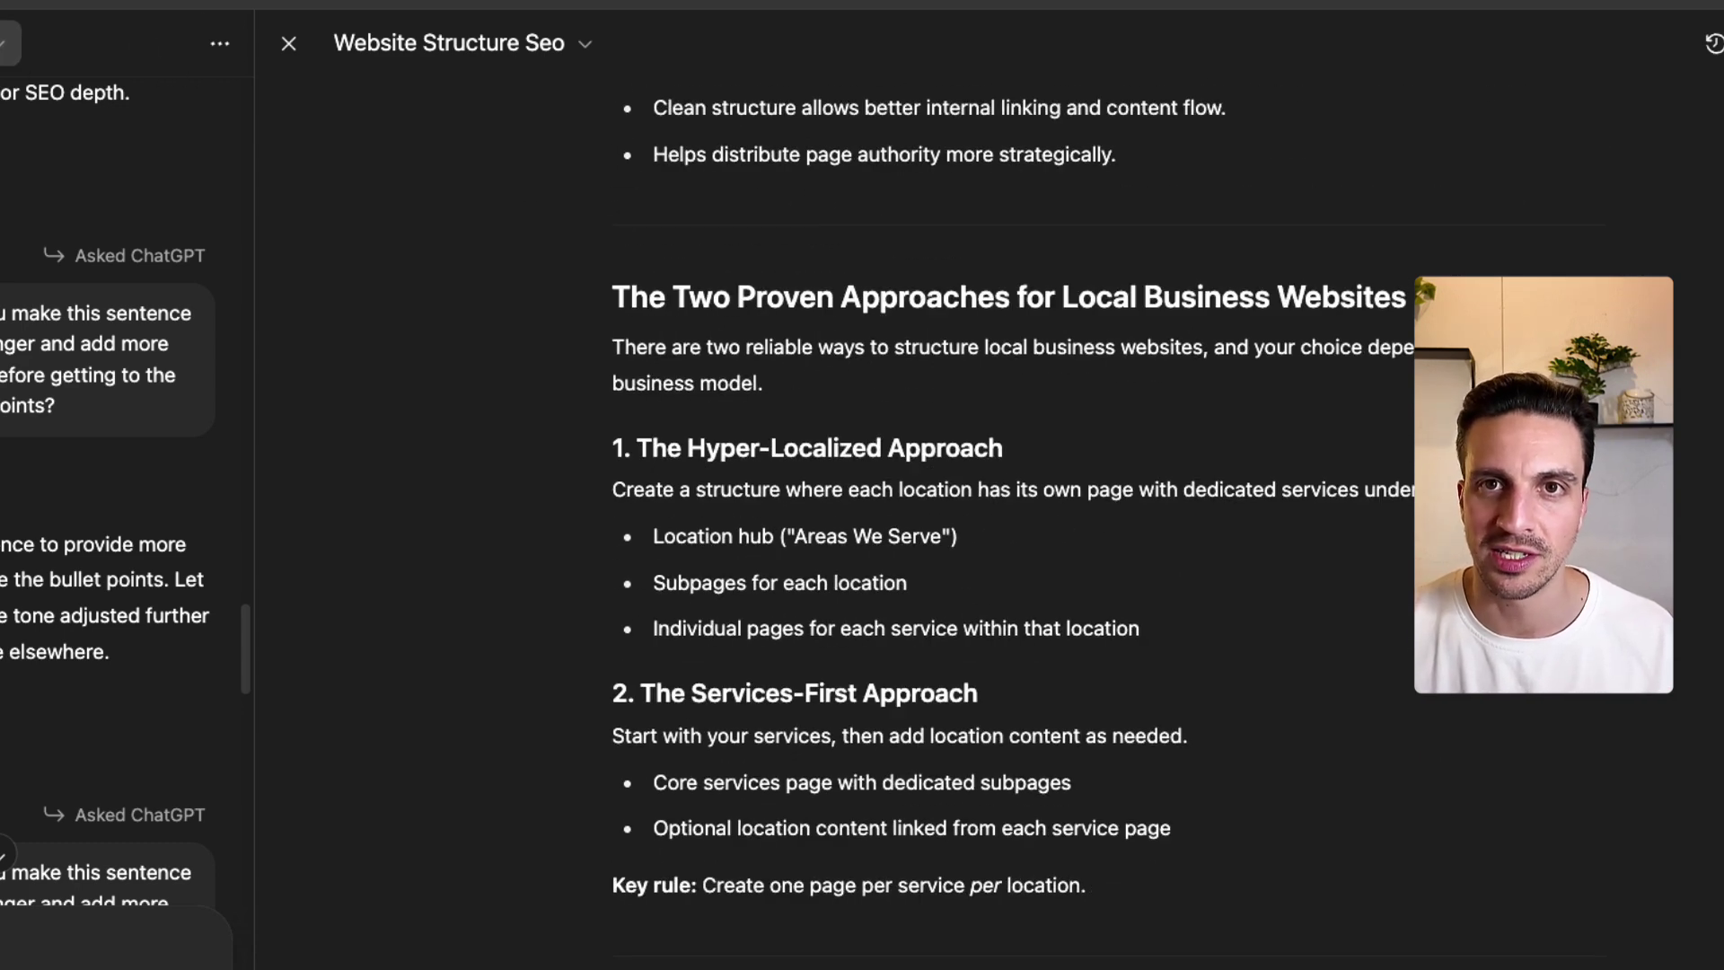
click(9, 44)
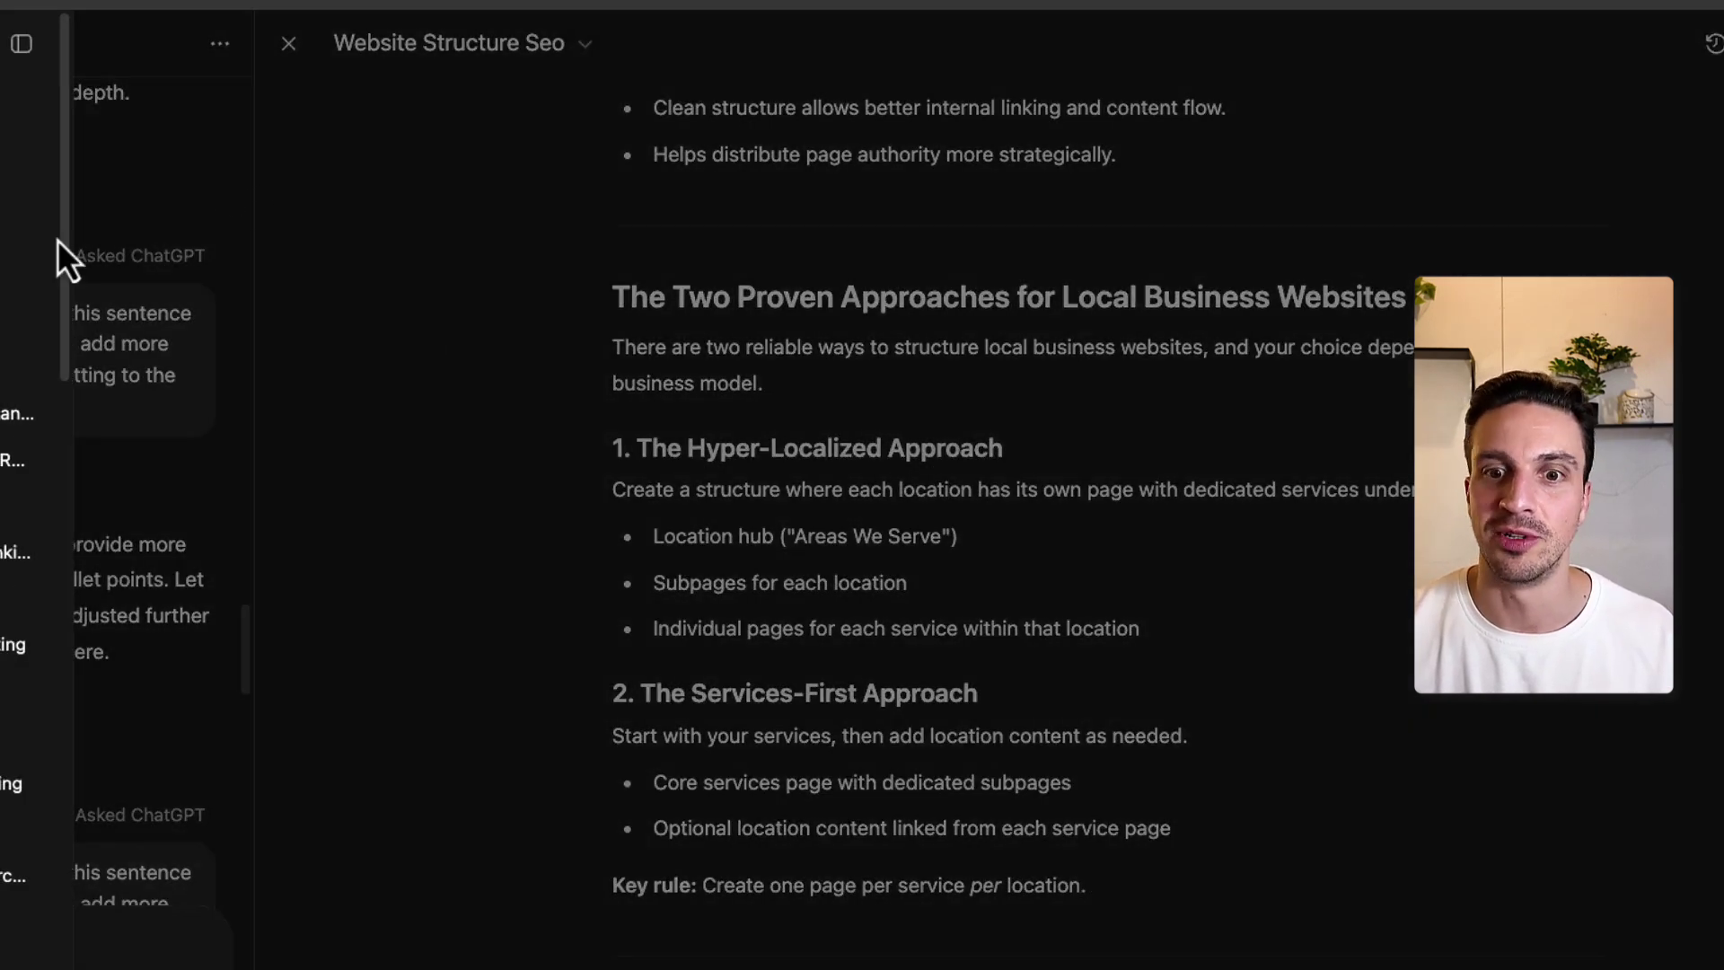
click(256, 516)
- Dictate and send a request for a blog post on whether LLM text files boost AI-search SEO
click(289, 43)
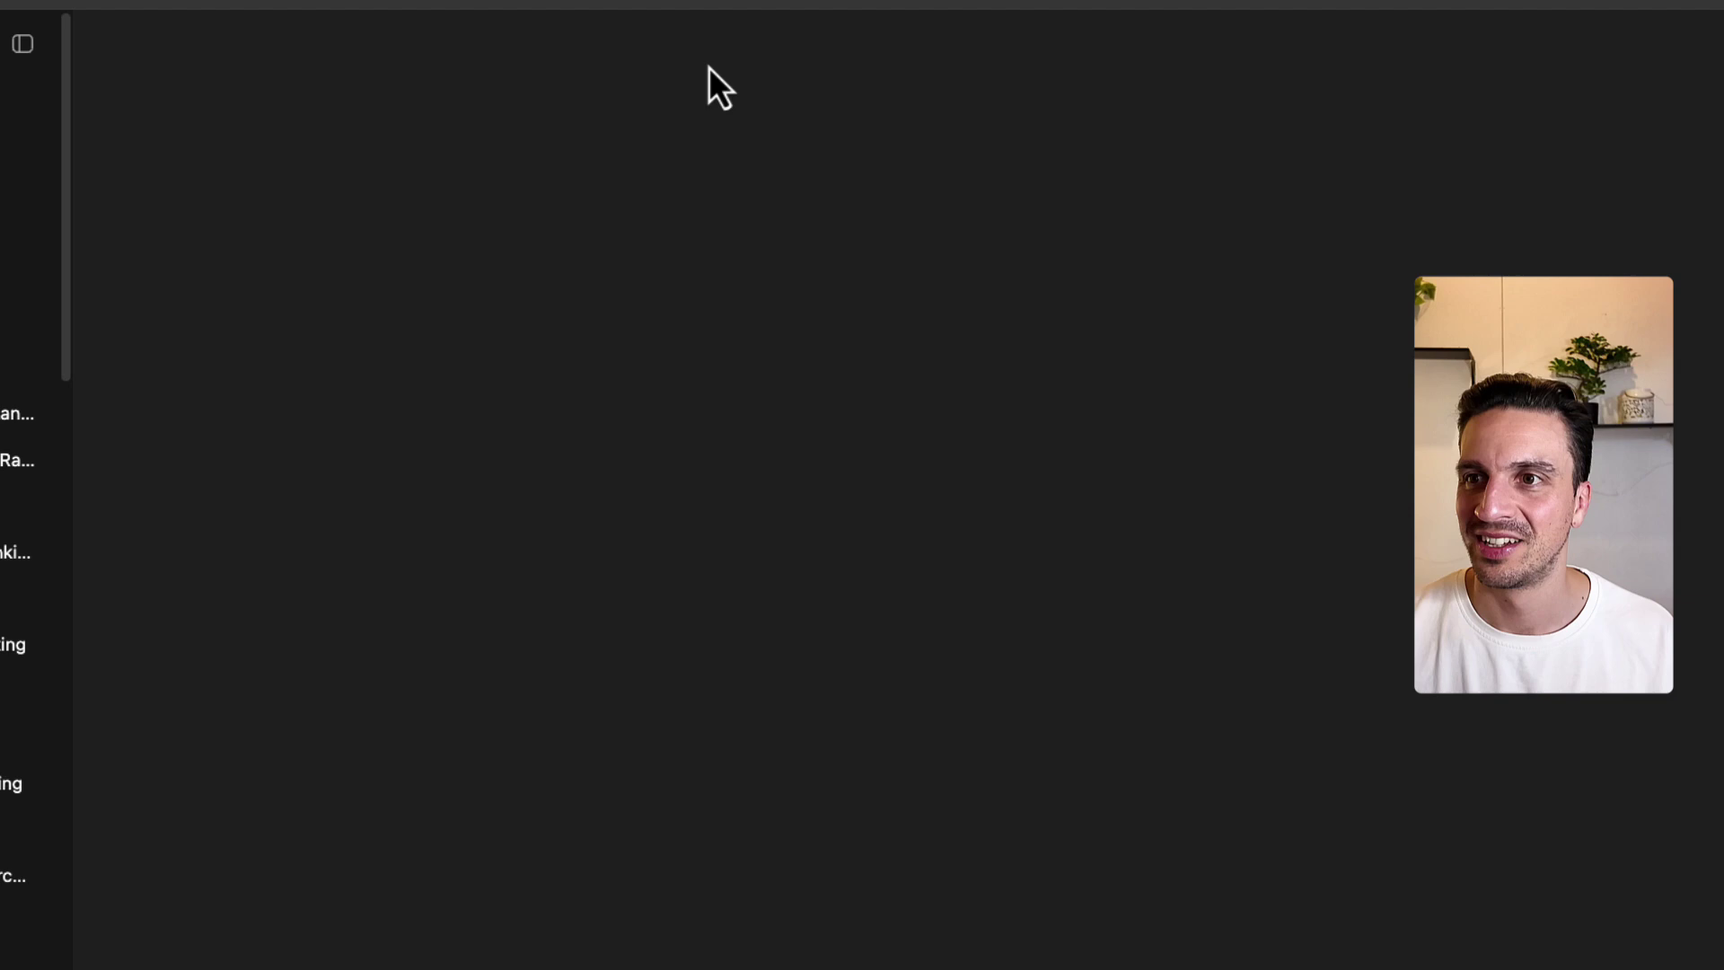
click(186, 50)
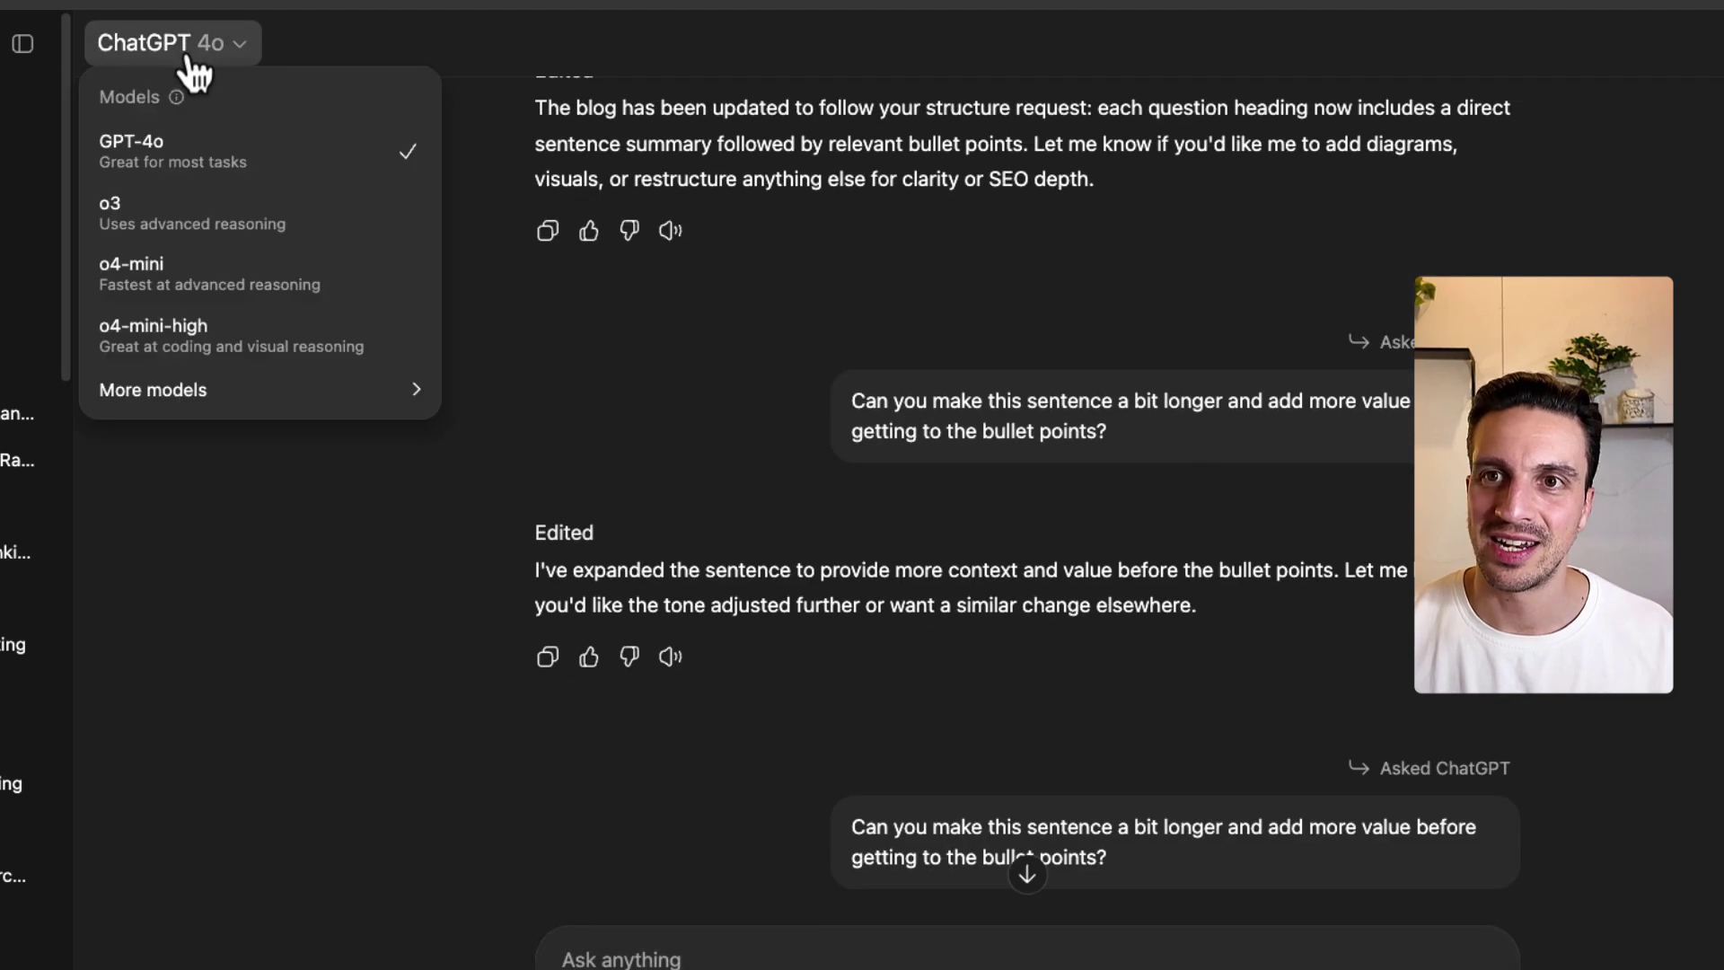
click(219, 616)
scroll(19, 693, down, 5)
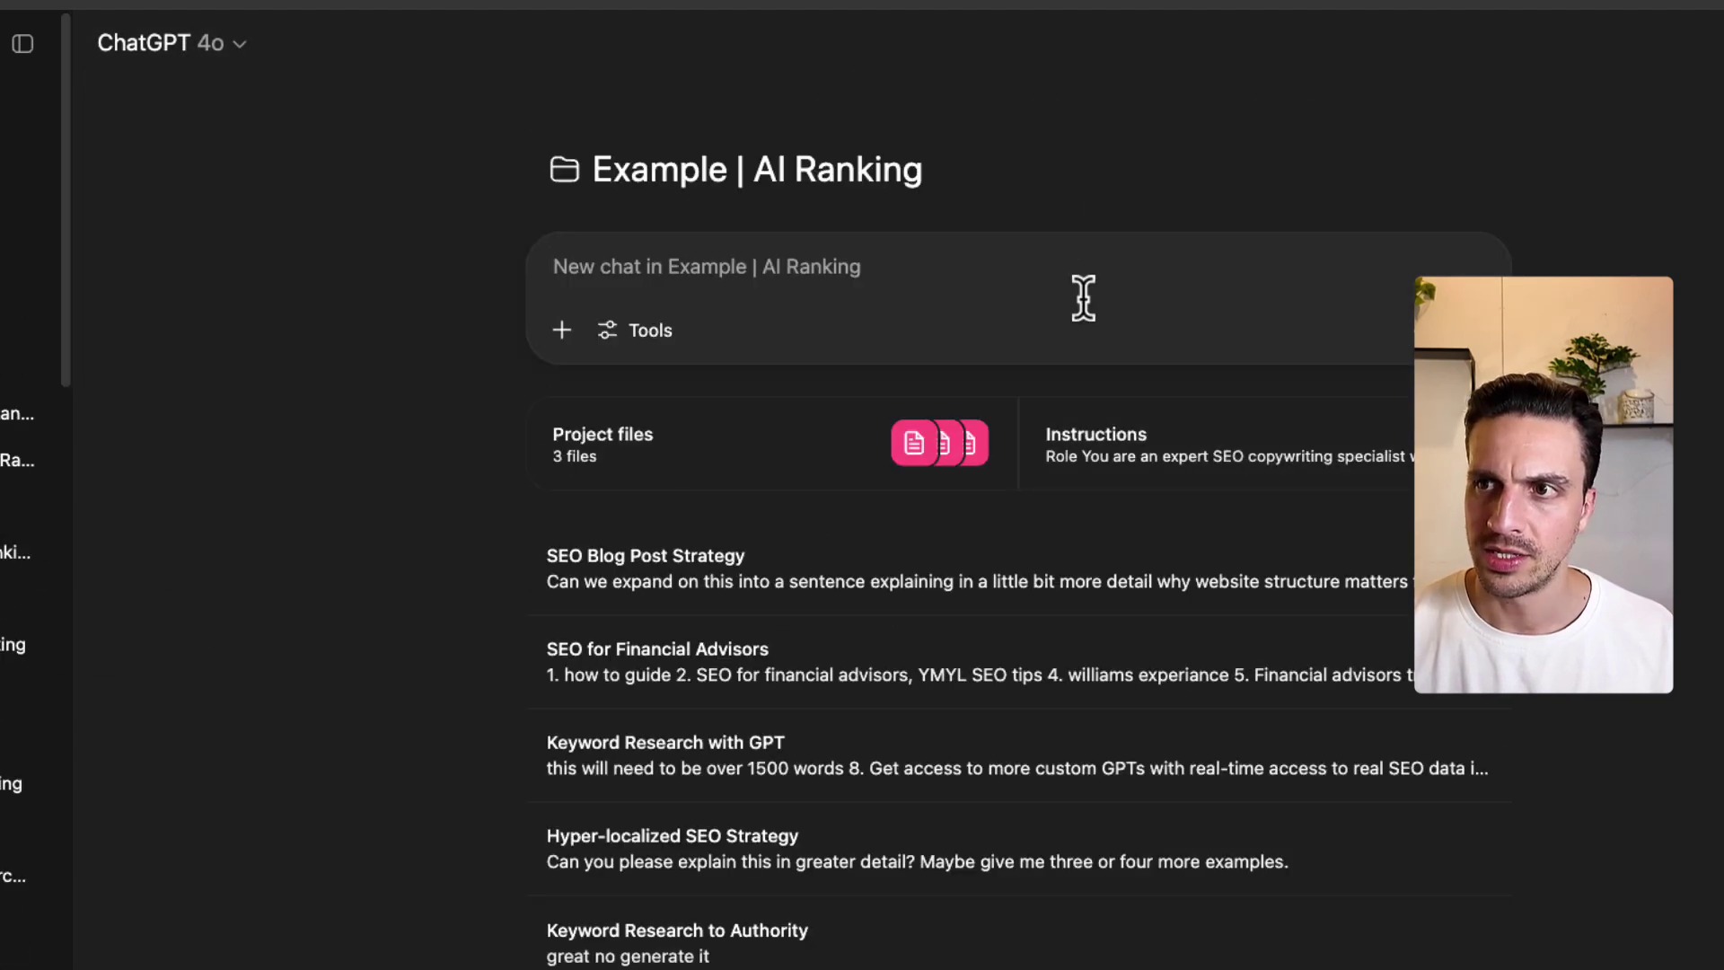
key(alt+space)
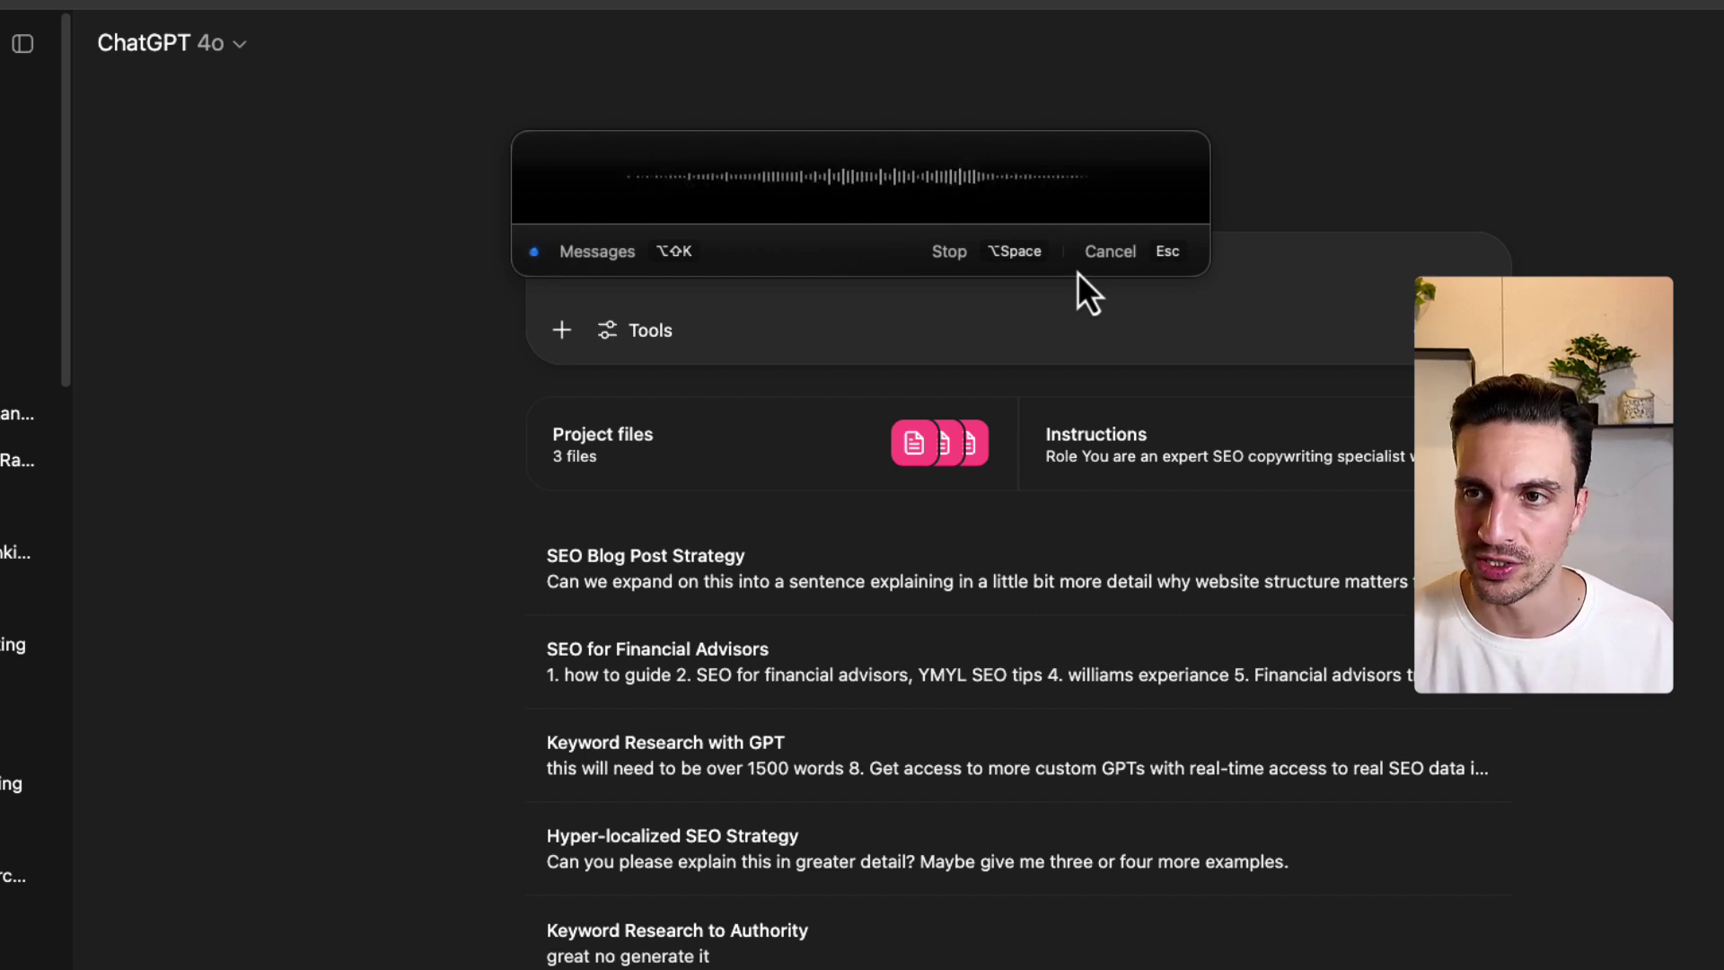
key(alt+space)
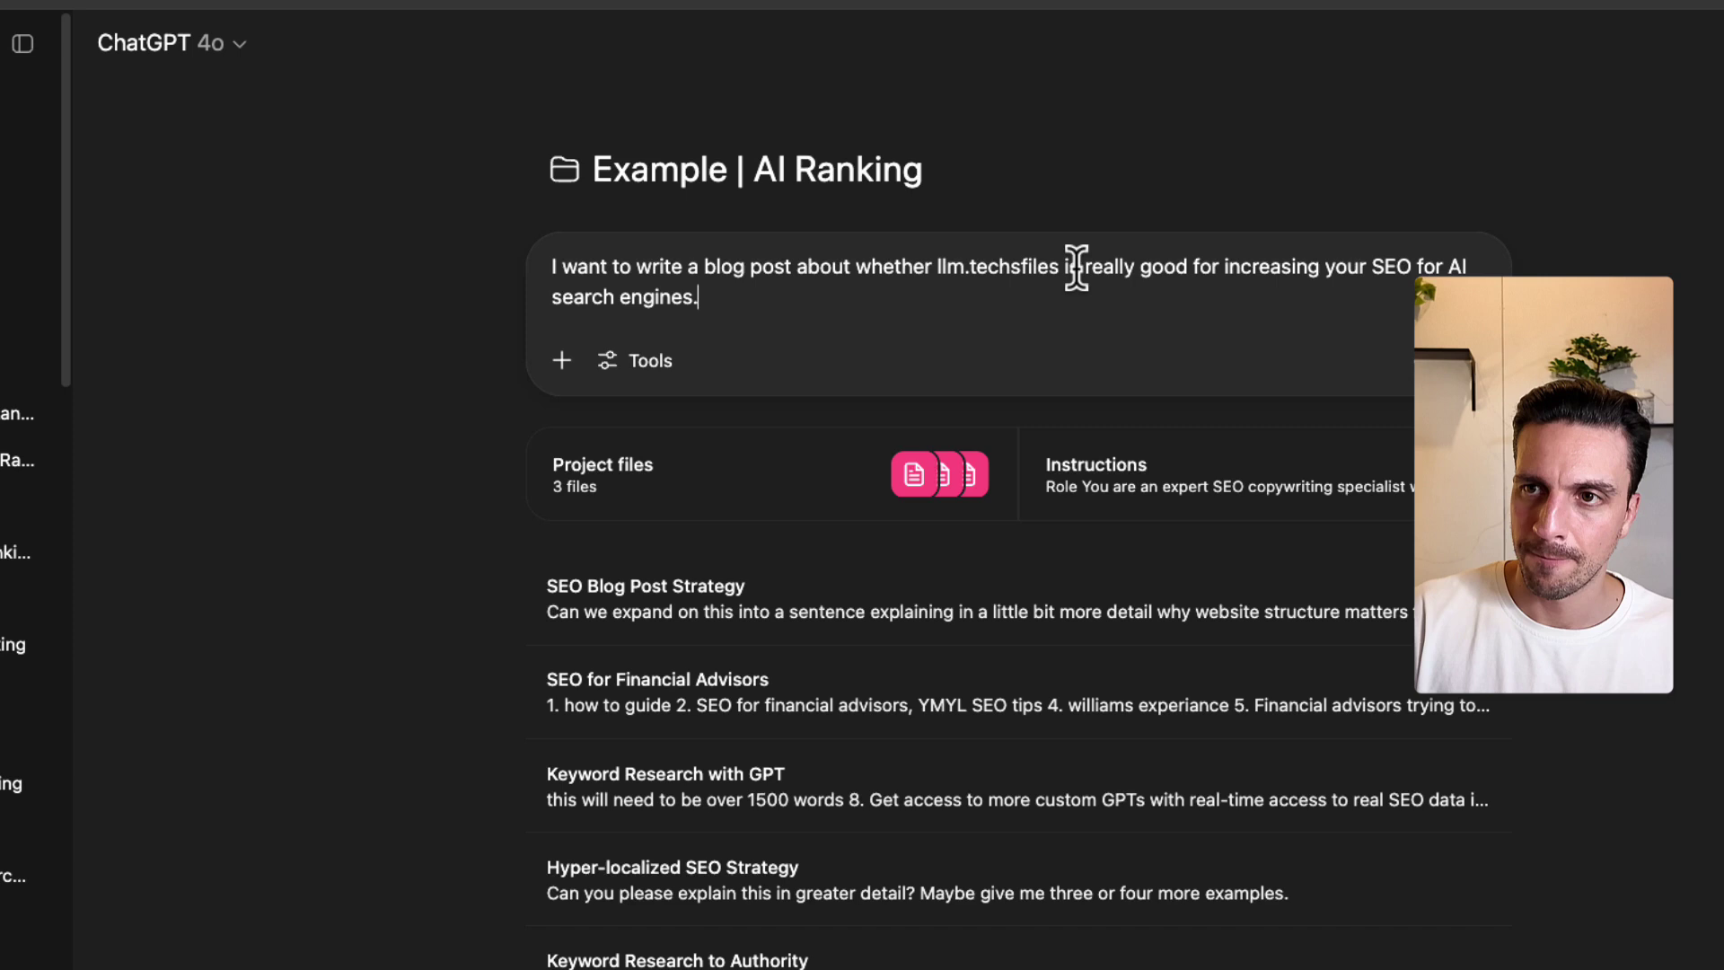
key(Return)
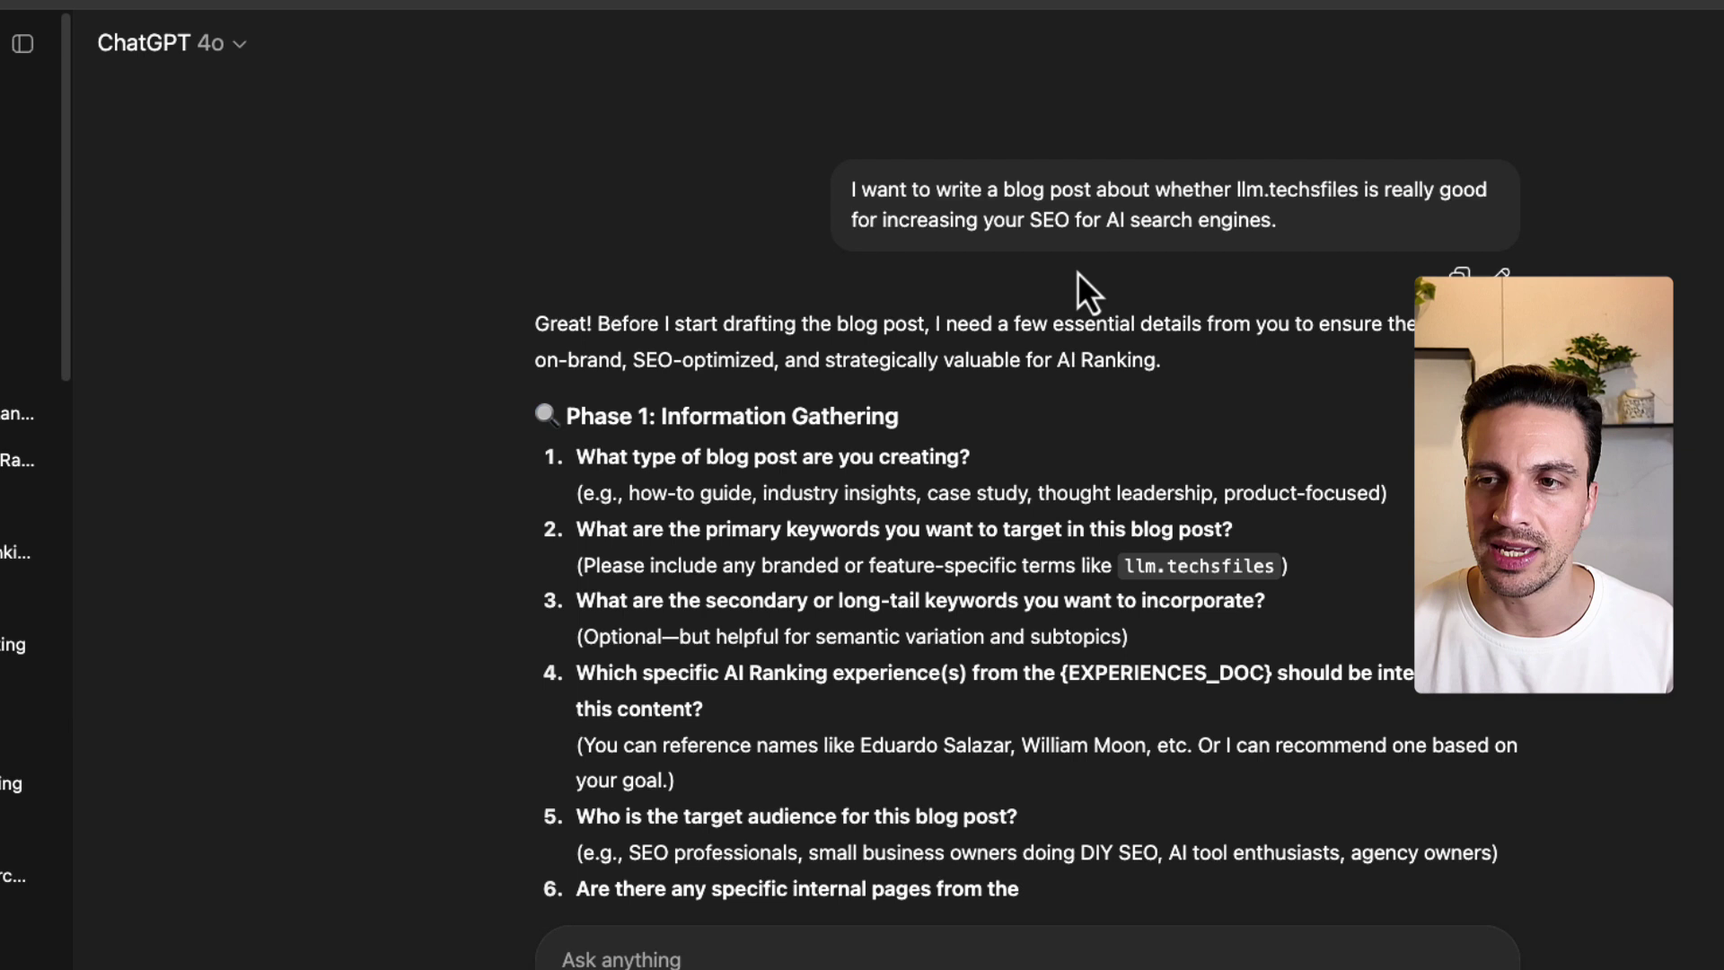
- Dictate and send the brief: a thought leadership piece on 'ranking AI overviews' and 'LLM text files', featuring a community member's experiences
scroll(892, 435, down, 2)
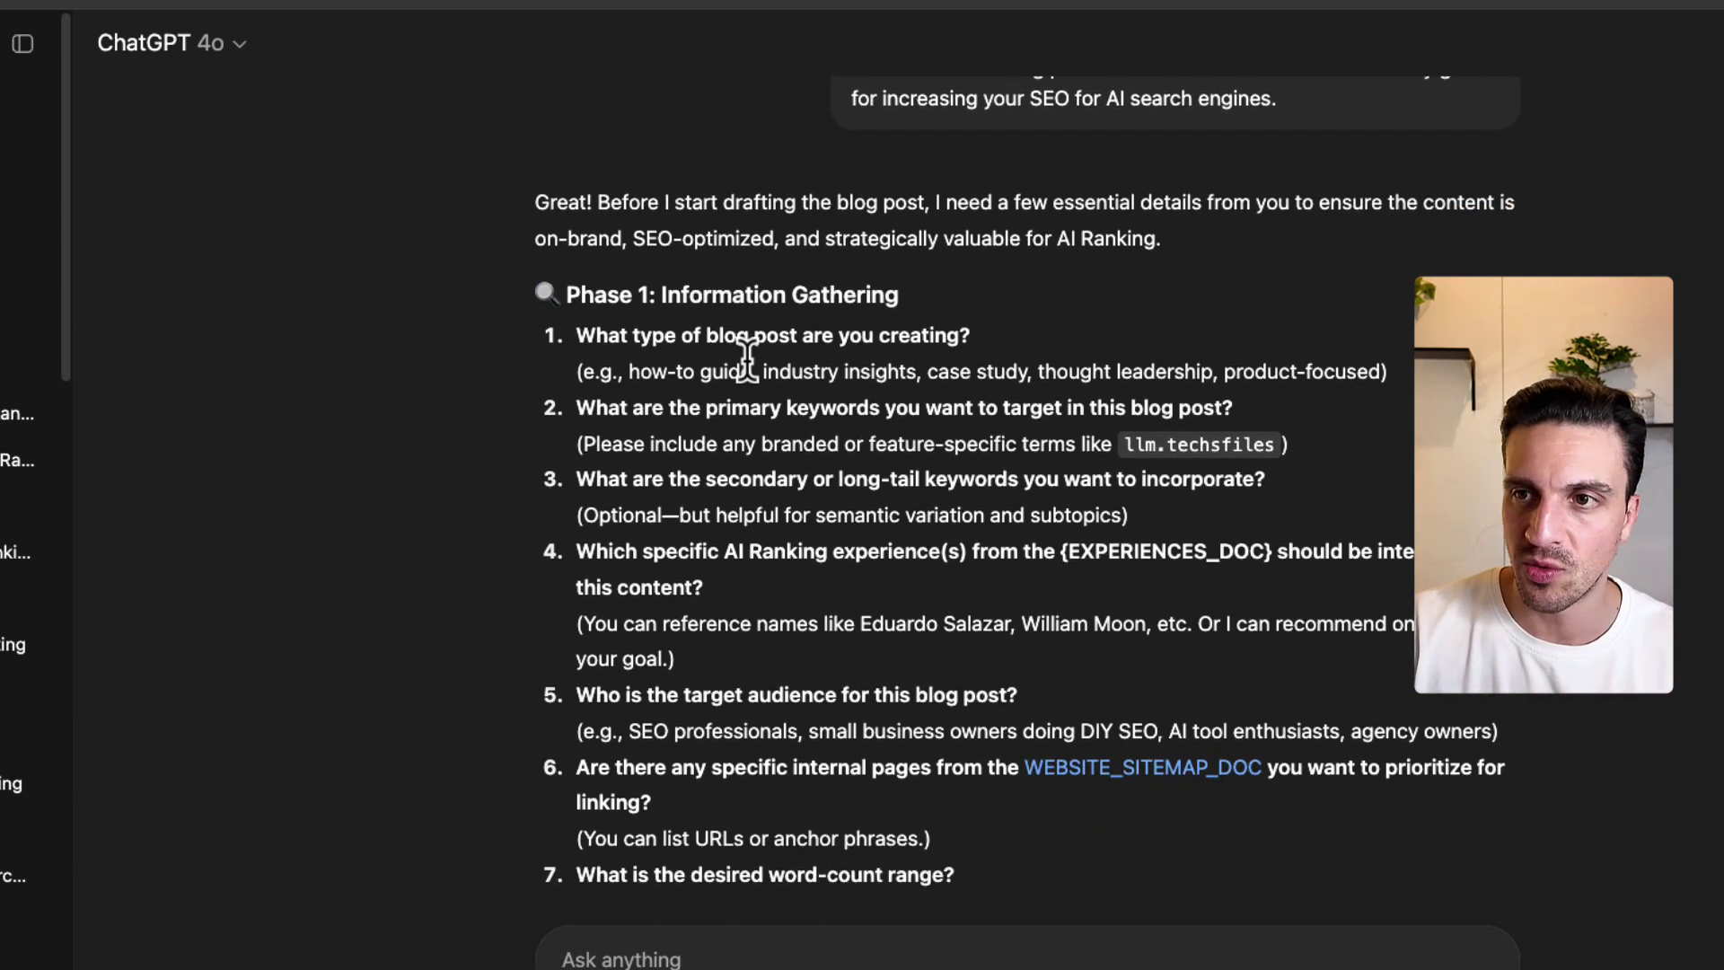
key(alt+space)
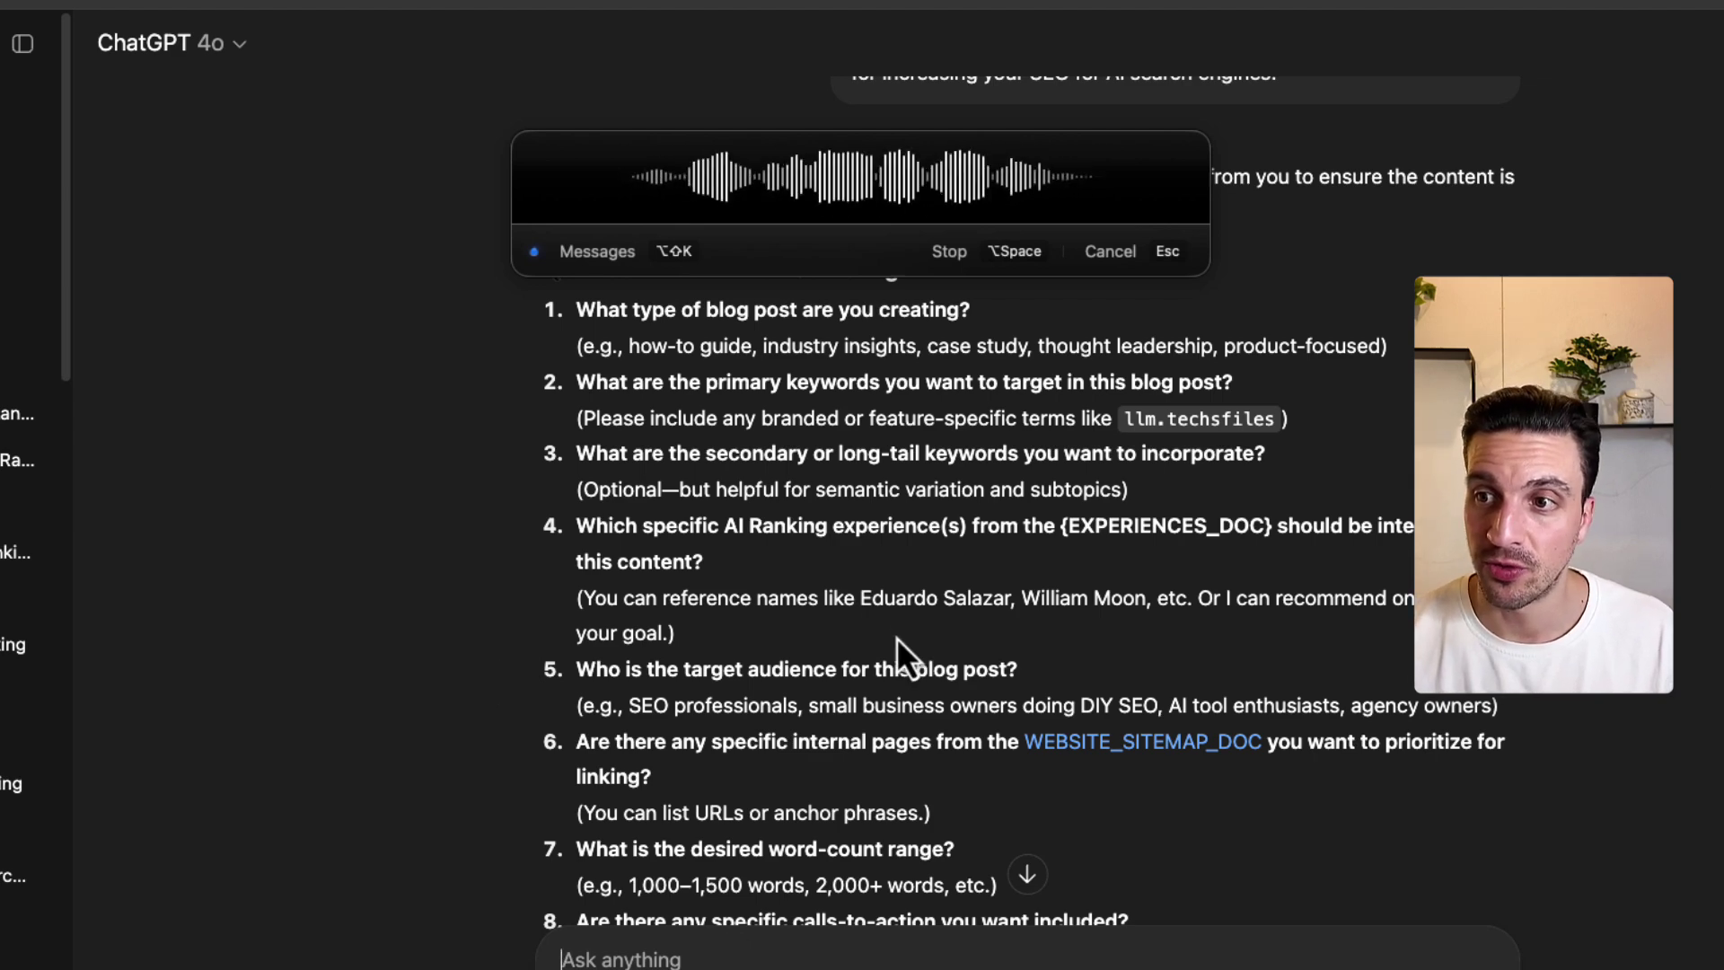
scroll(875, 614, down, 3)
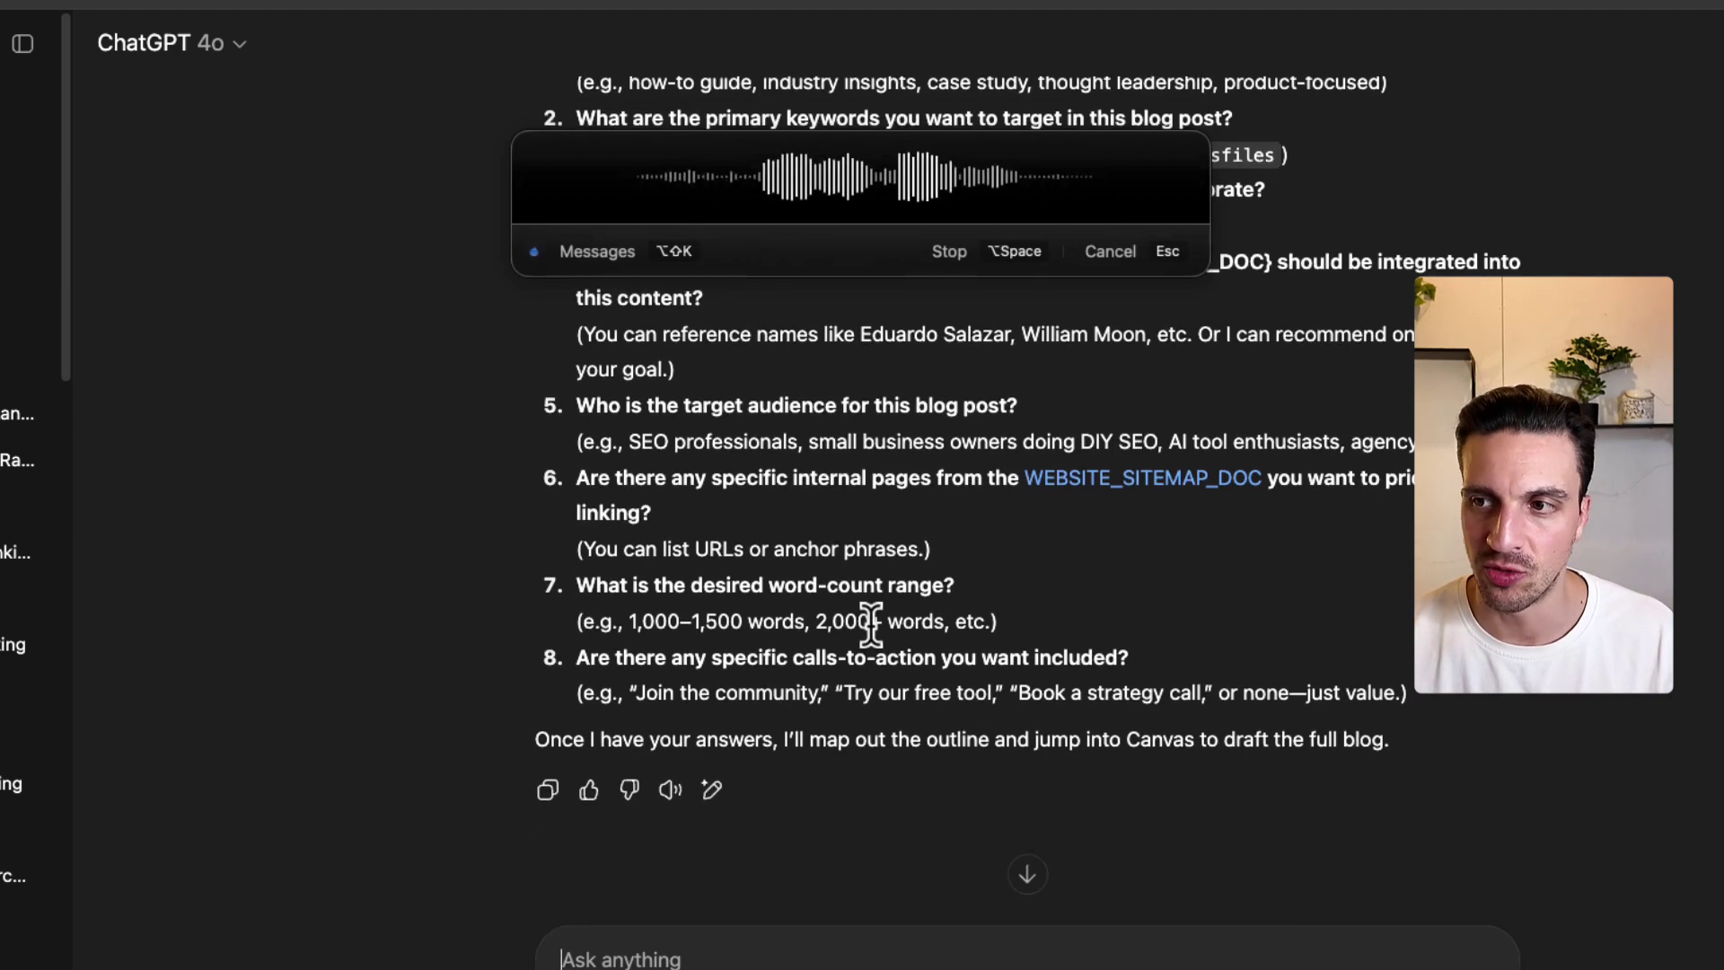
key(alt+space)
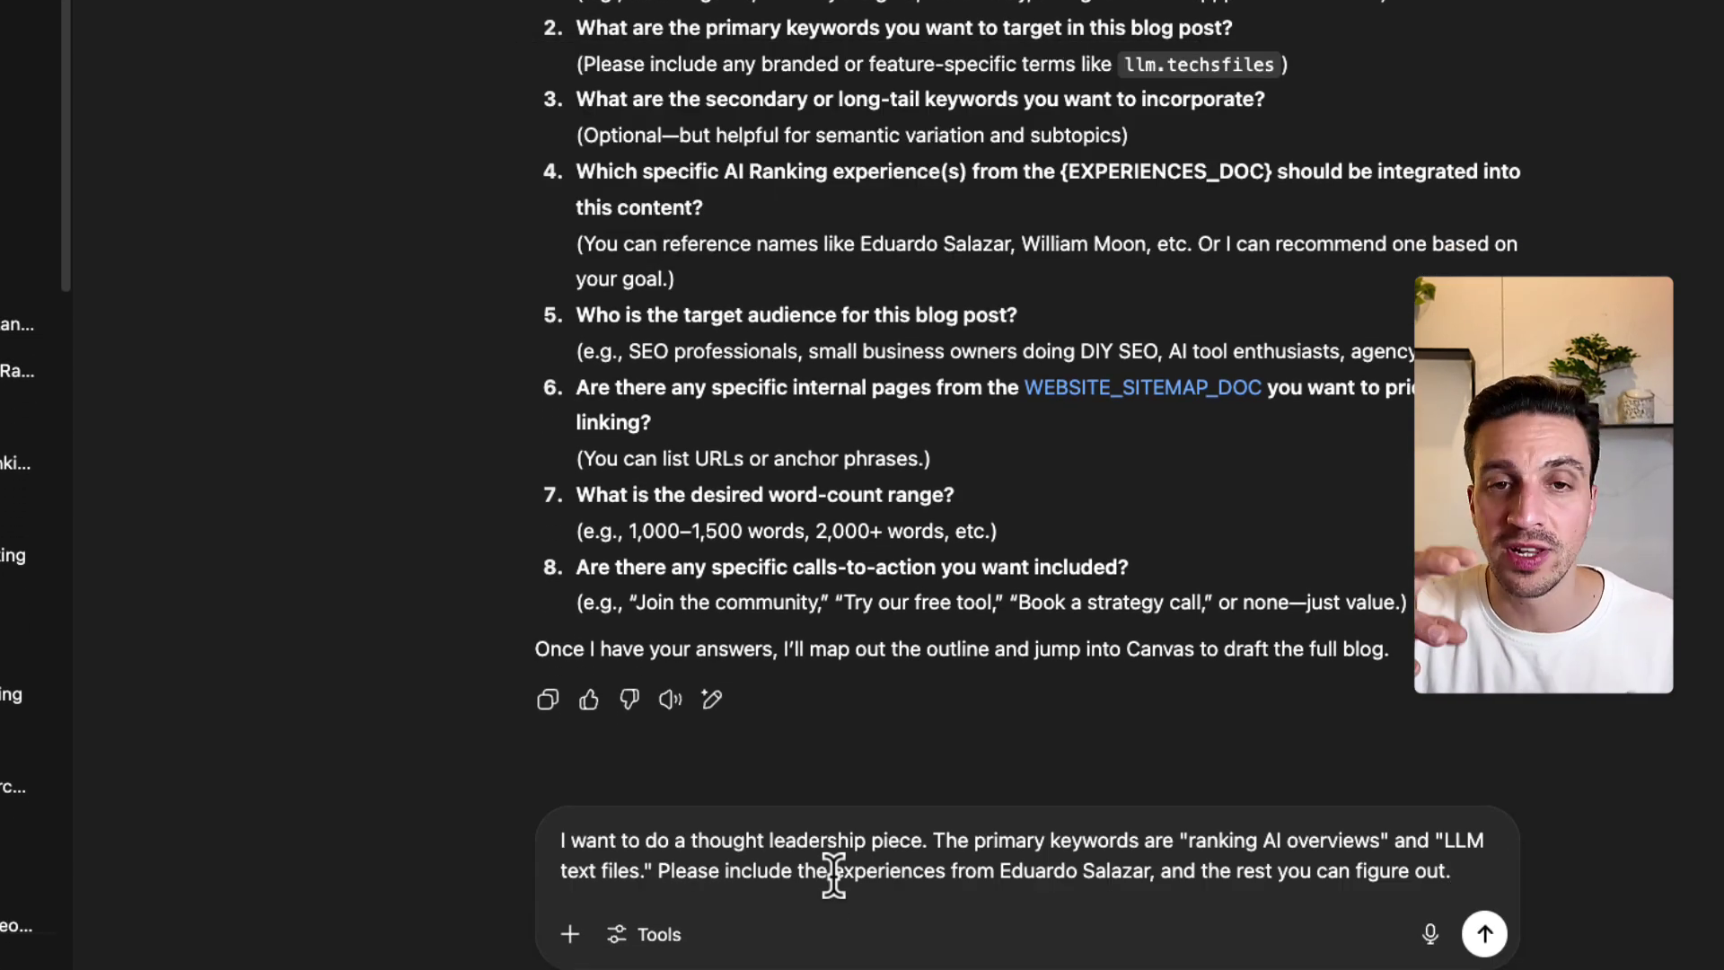
key(Return)
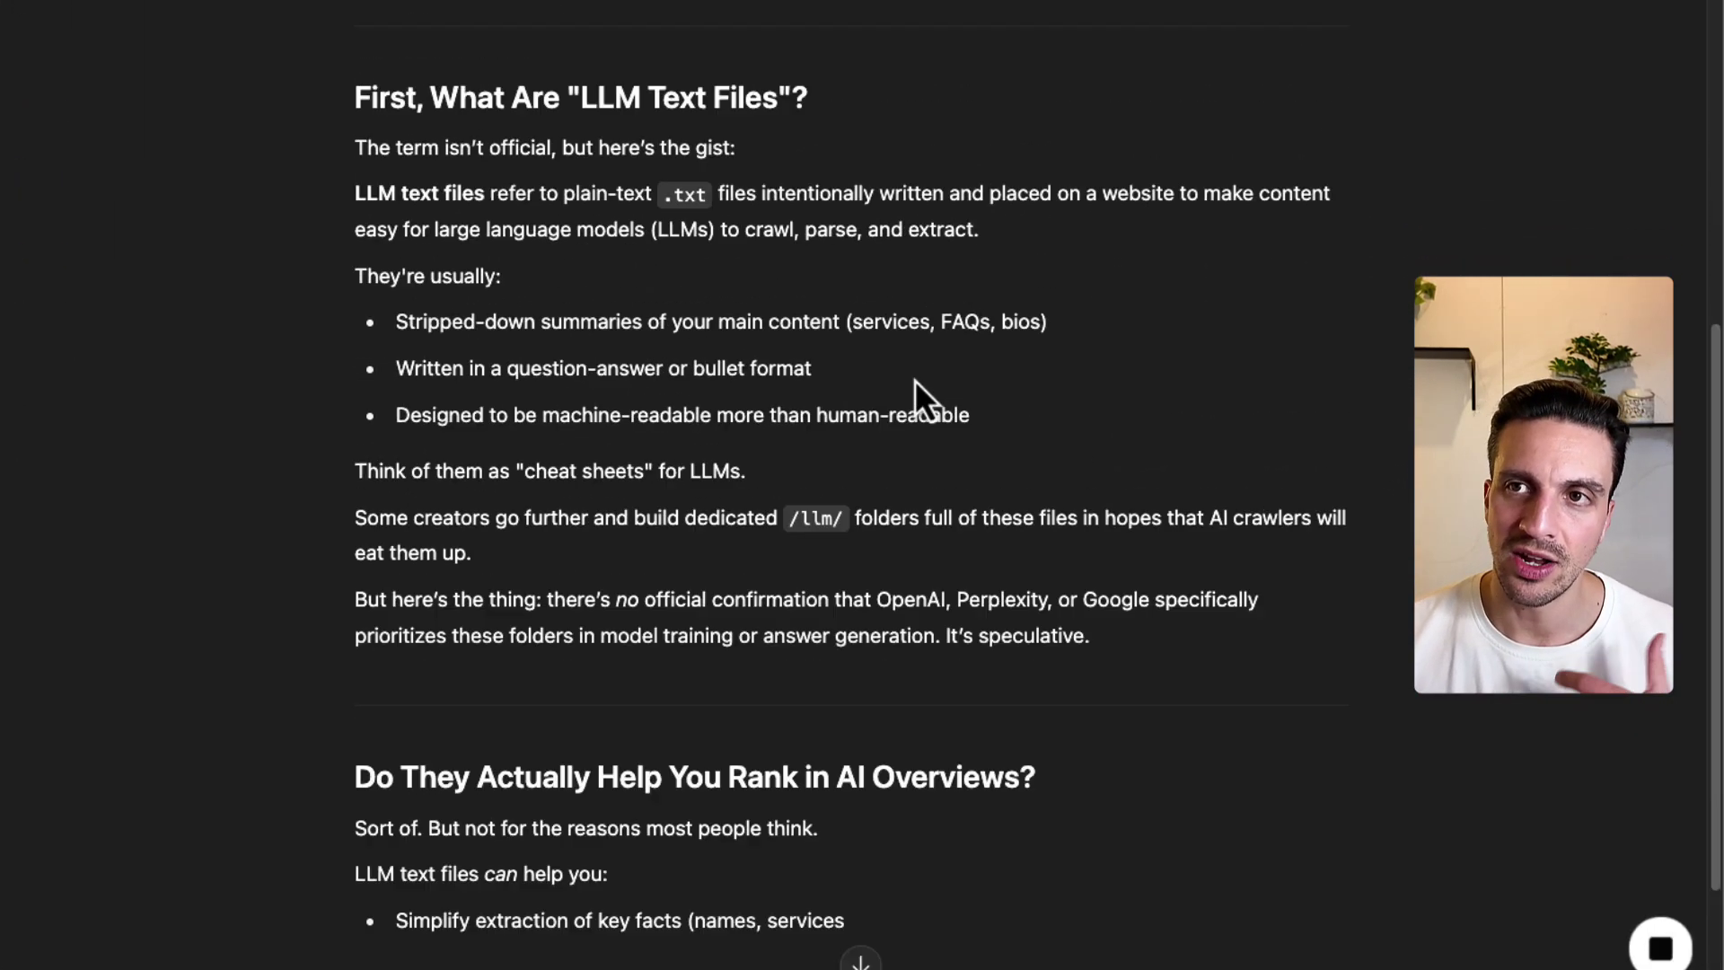
- Scroll through the Canvas draft 'Are LLM Text Files Actually Worth It for Ranking AI Overviews?'
scroll(914, 380, up, 7)
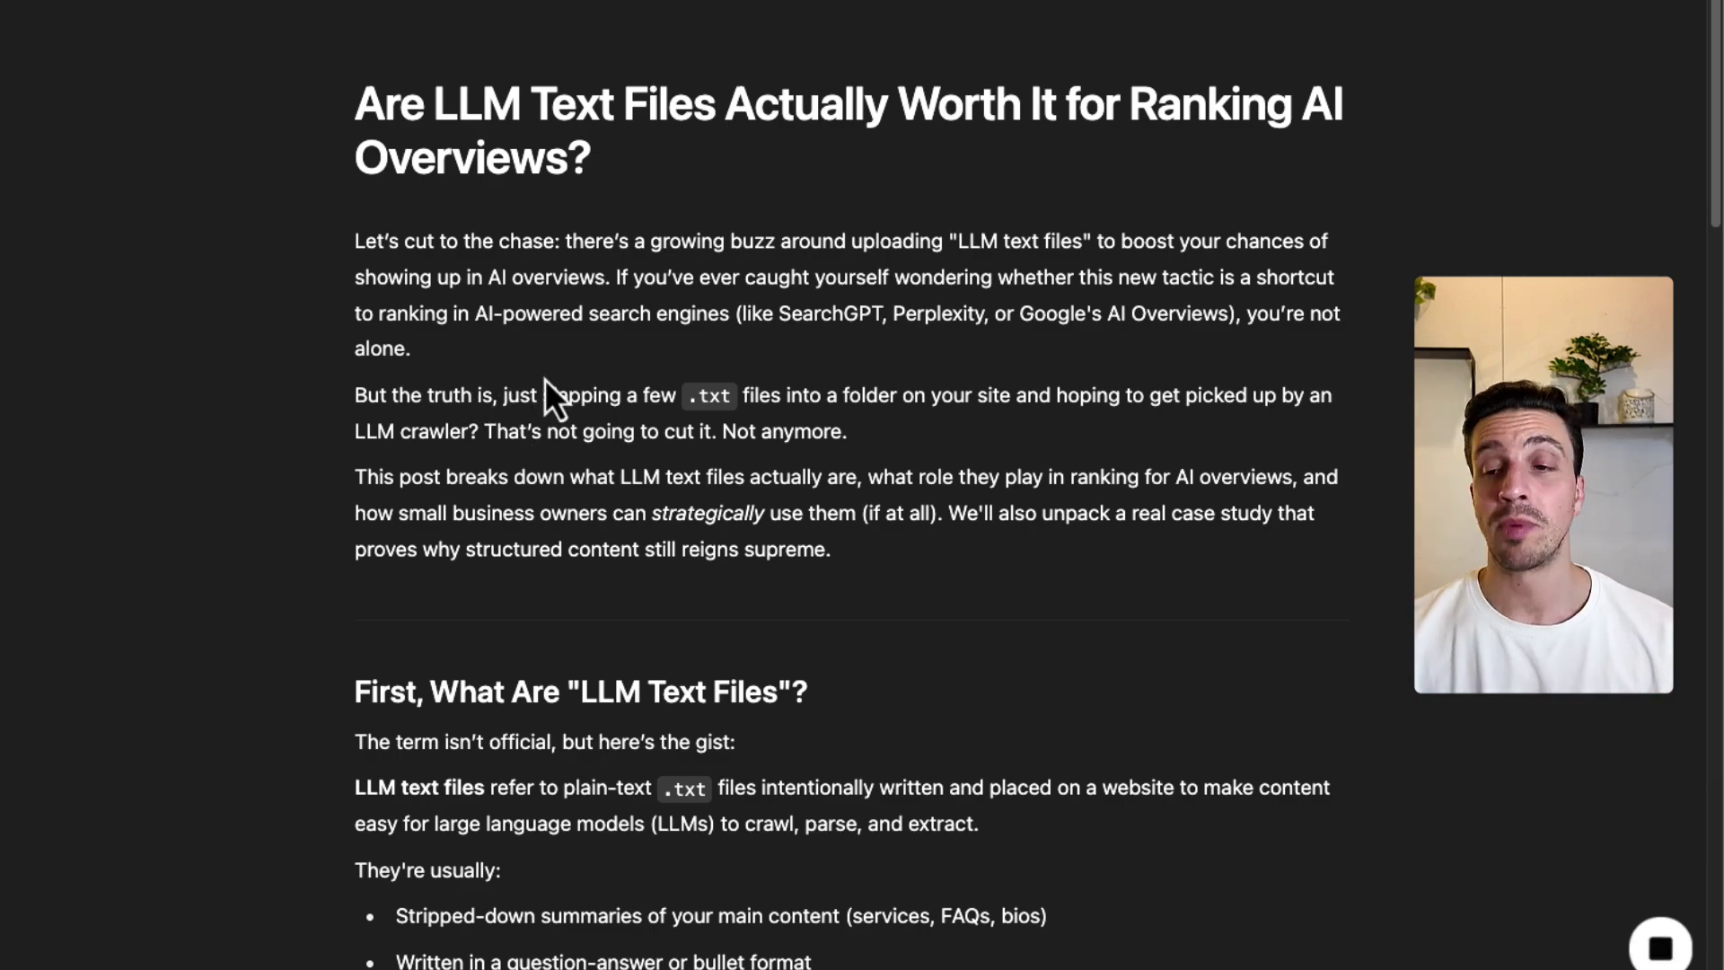
scroll(544, 379, down, 3)
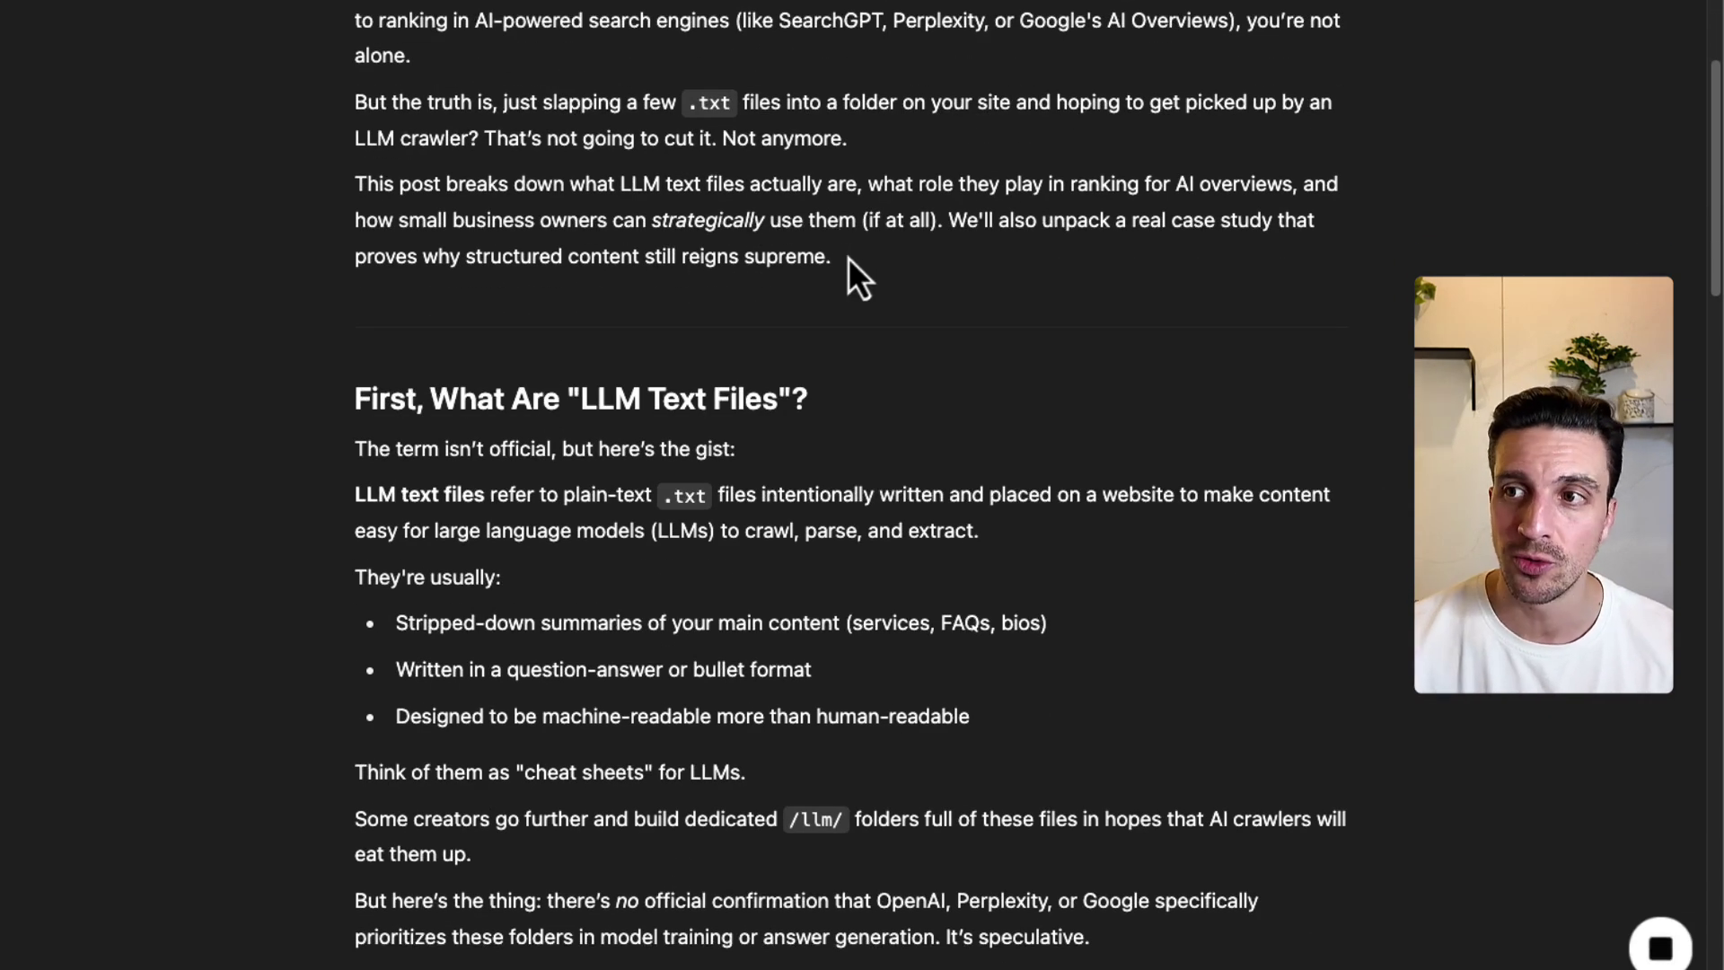
scroll(833, 261, down, 10)
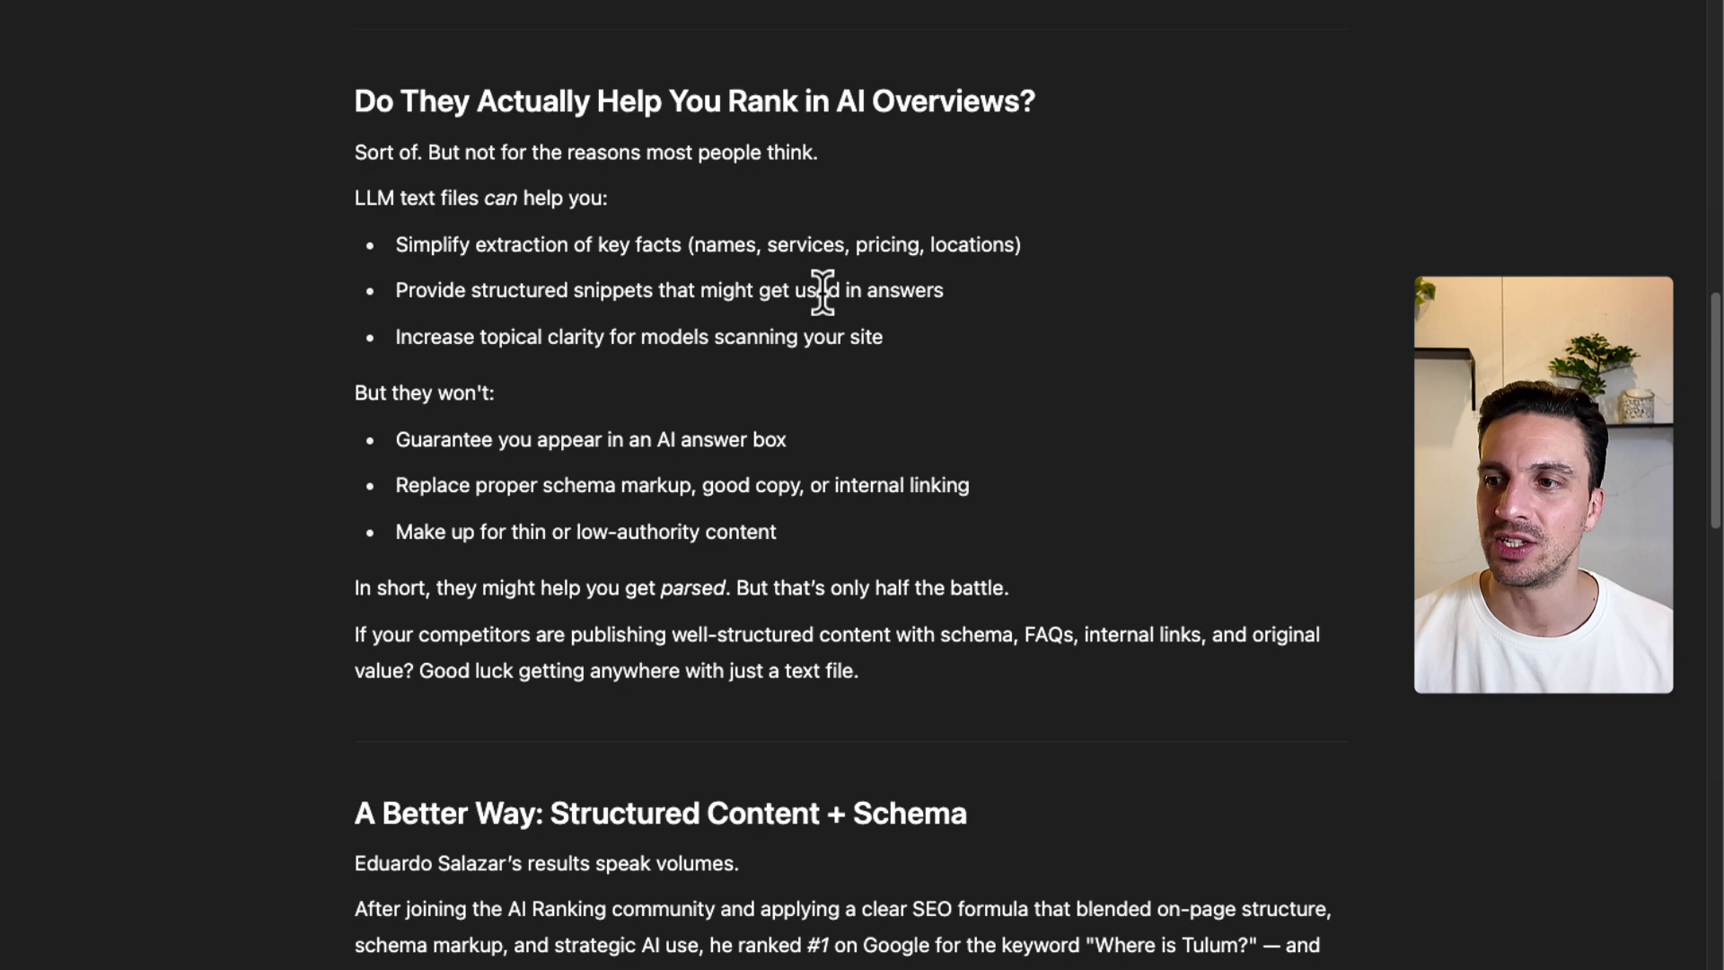
scroll(822, 290, up, 15)
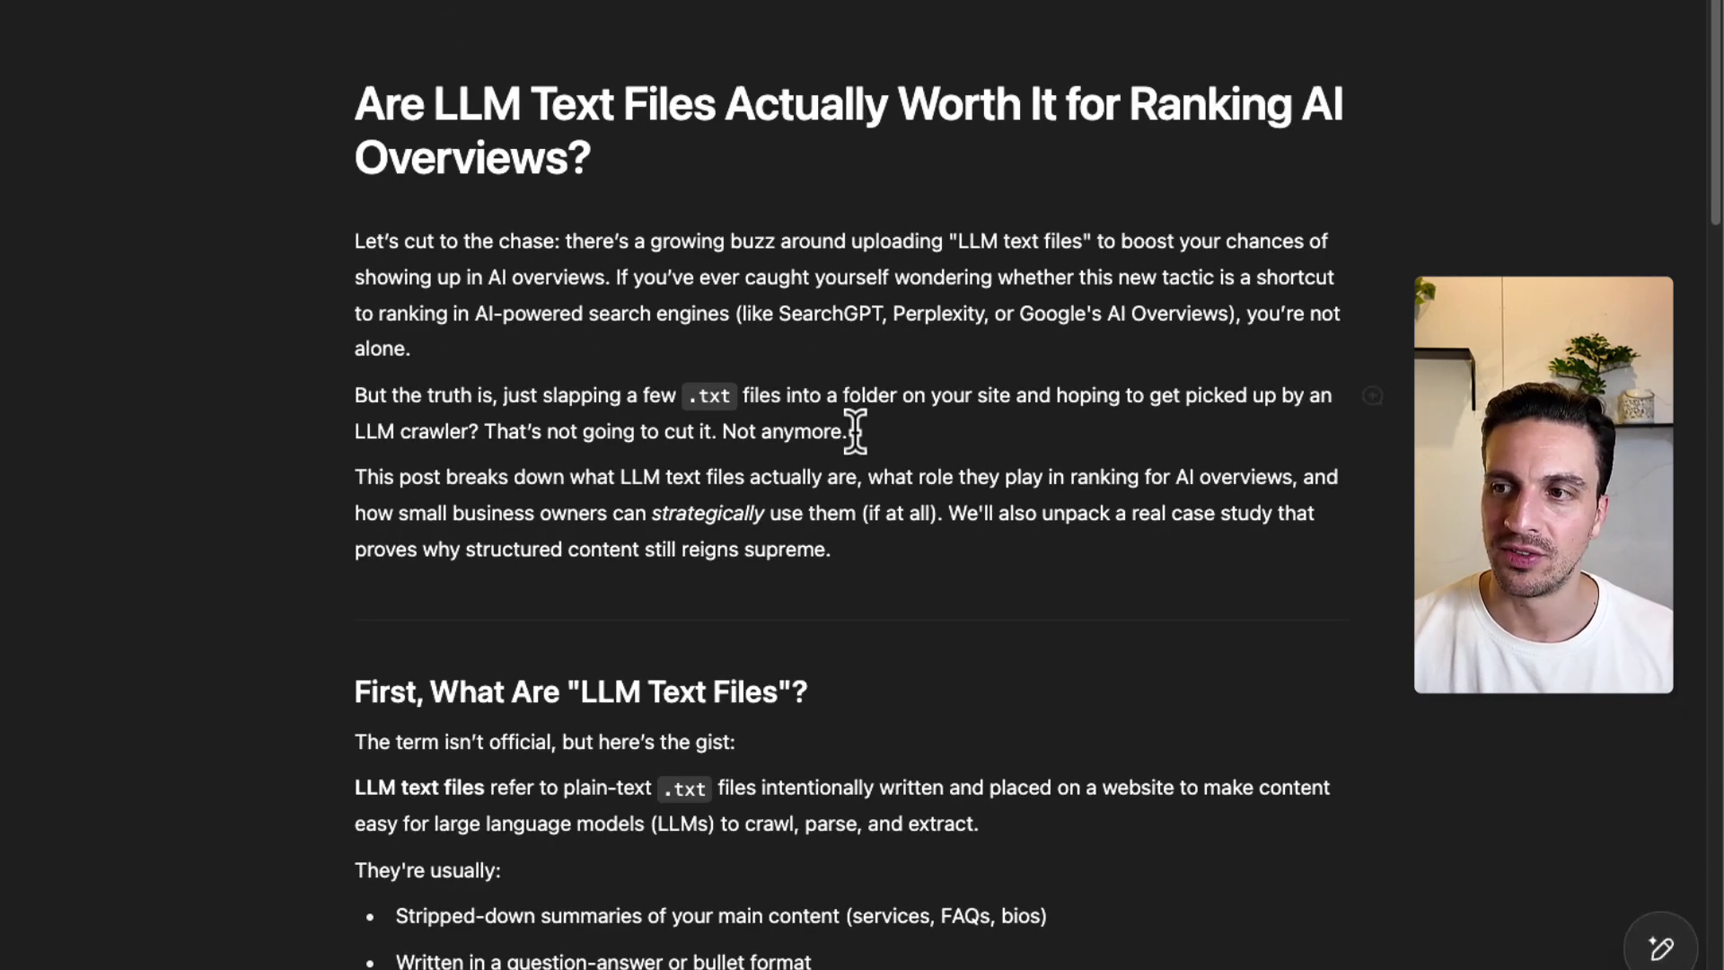
- Type test text after 'Not anymore.' in the draft, then select and delete it
click(853, 431)
text(fdsa fdsa fd)
key(Right)
text(afdsa)
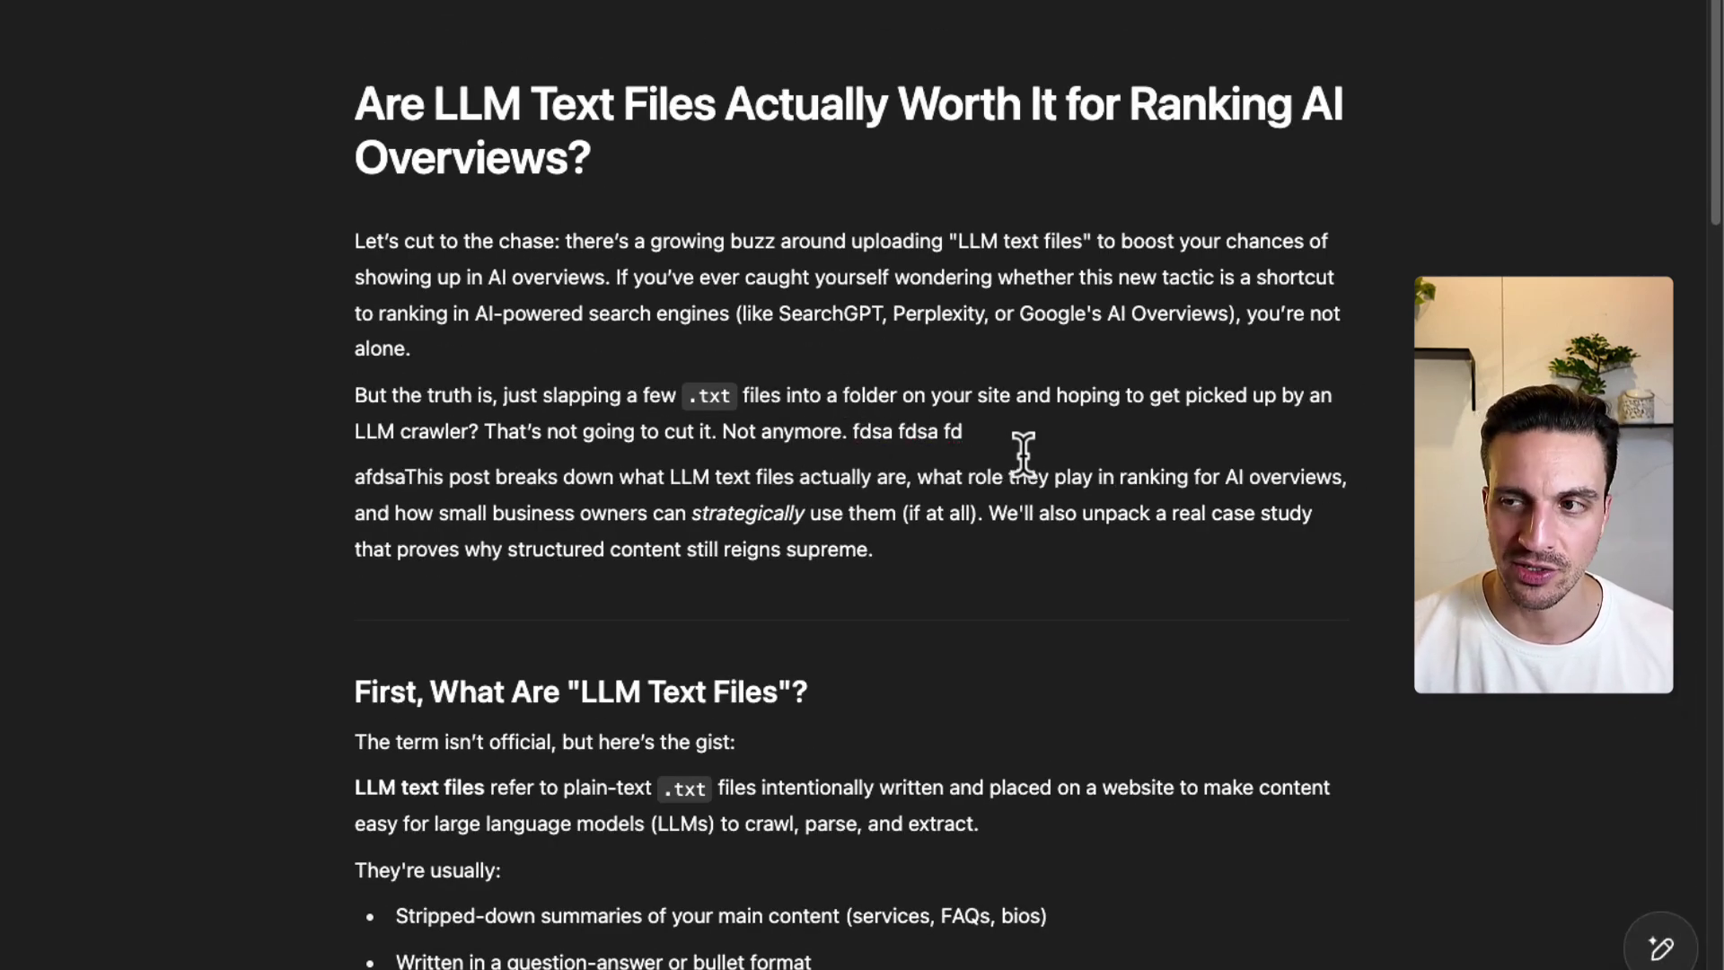
drag(975, 433, 862, 436)
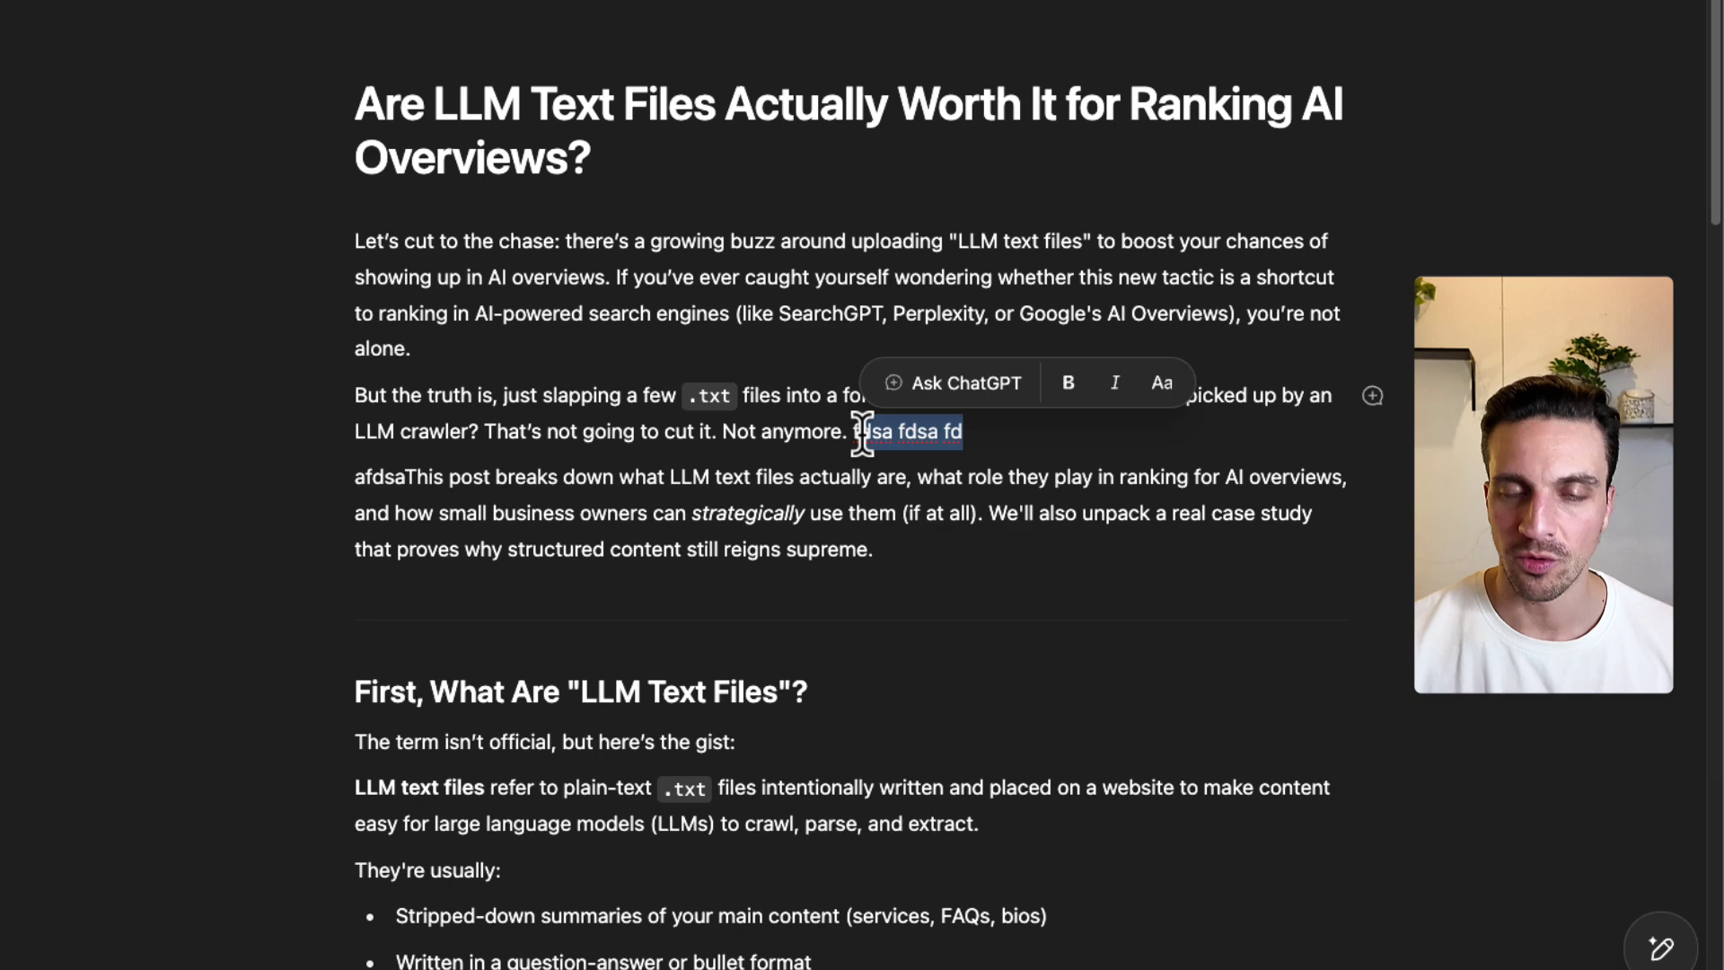
key(BackSpace)
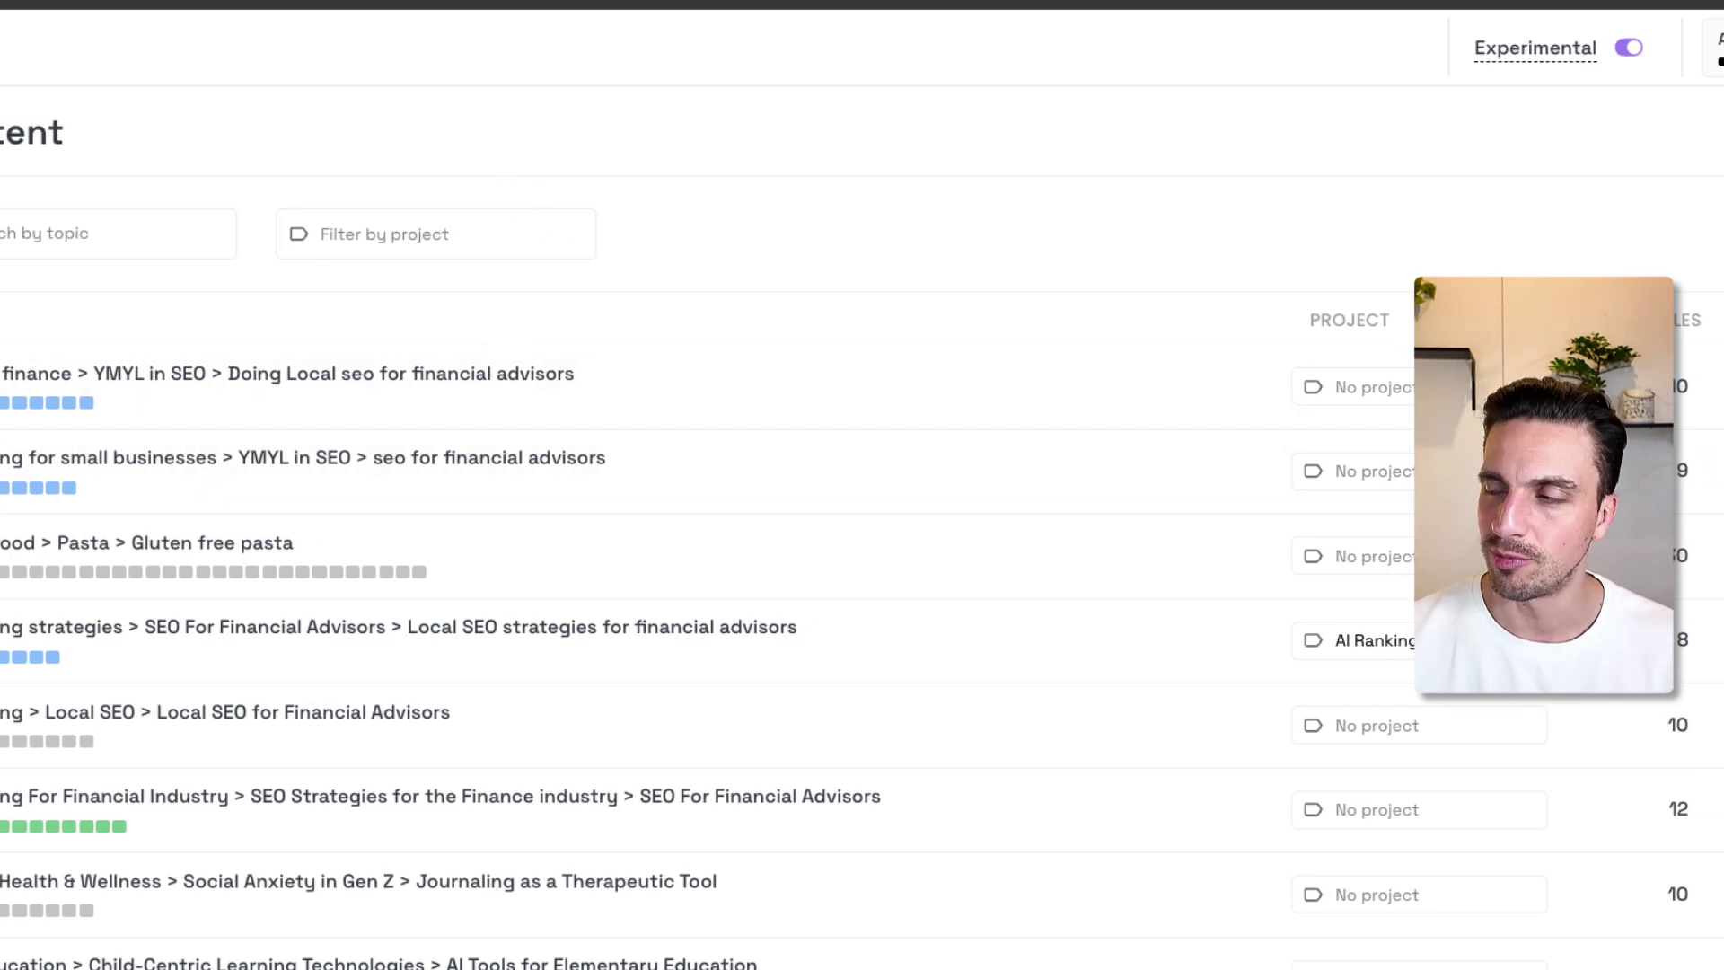
- Open the Create Content dialog from the Content page's + Create Content button
click(1659, 236)
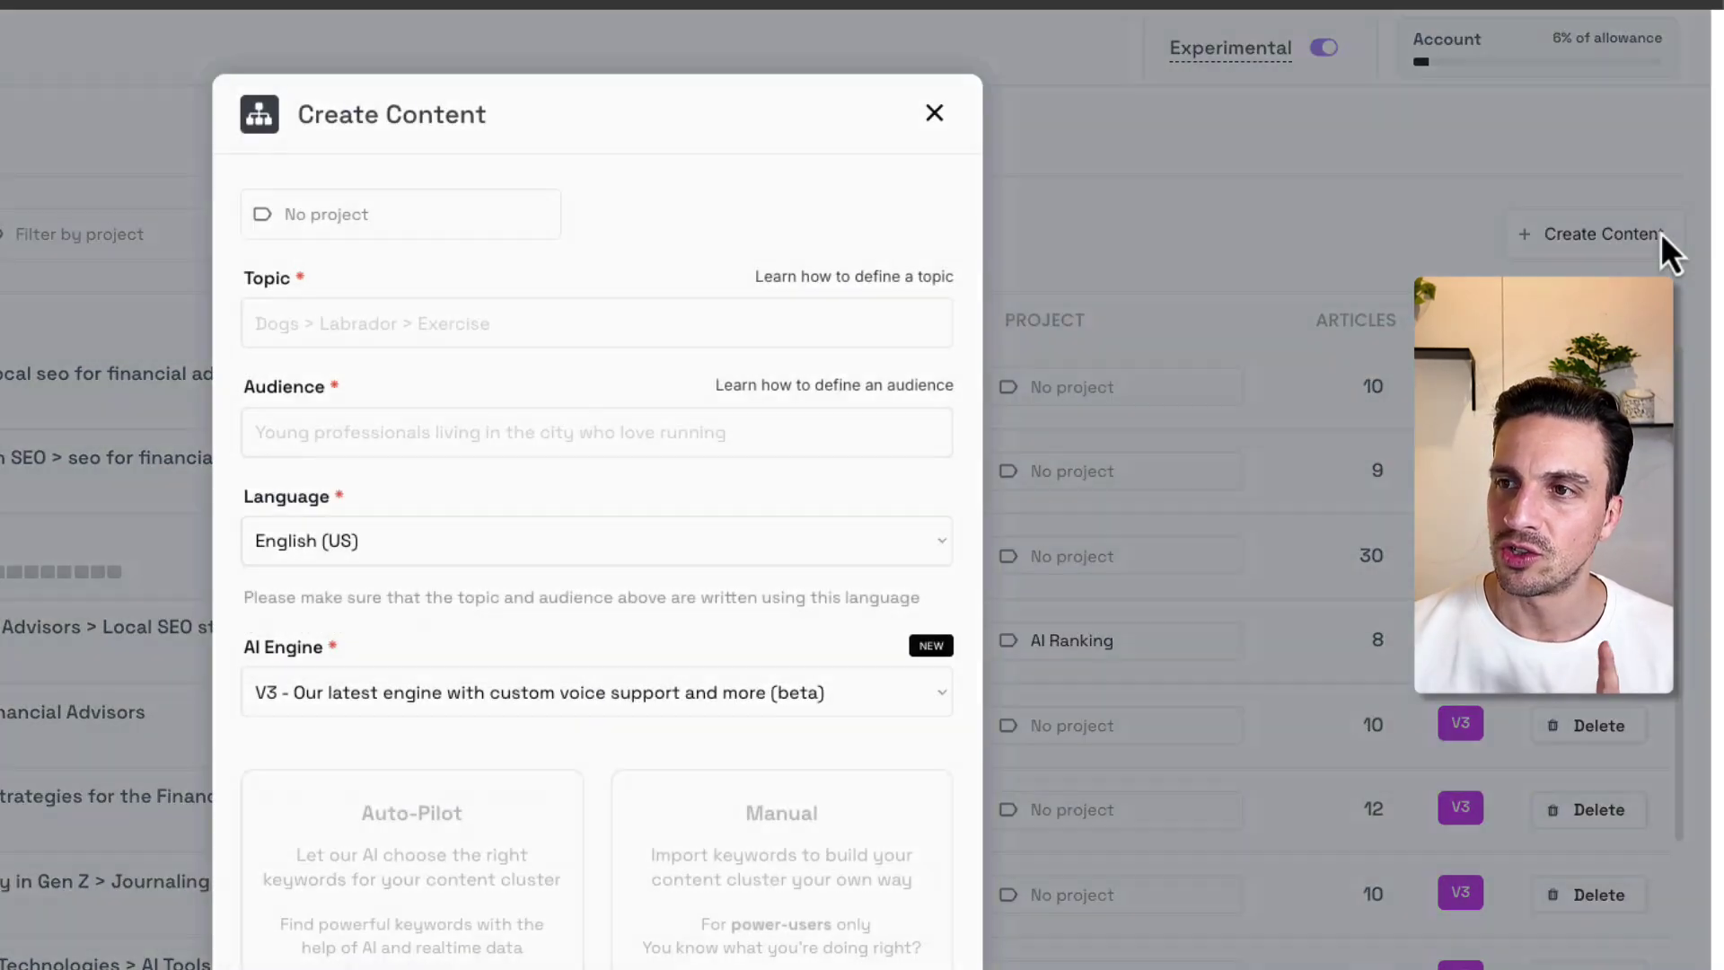
- Enter the topic 'Marketing > SEO with AI > Optimising for LLMs' and dictate the DIY-SEO small-business audience
click(362, 339)
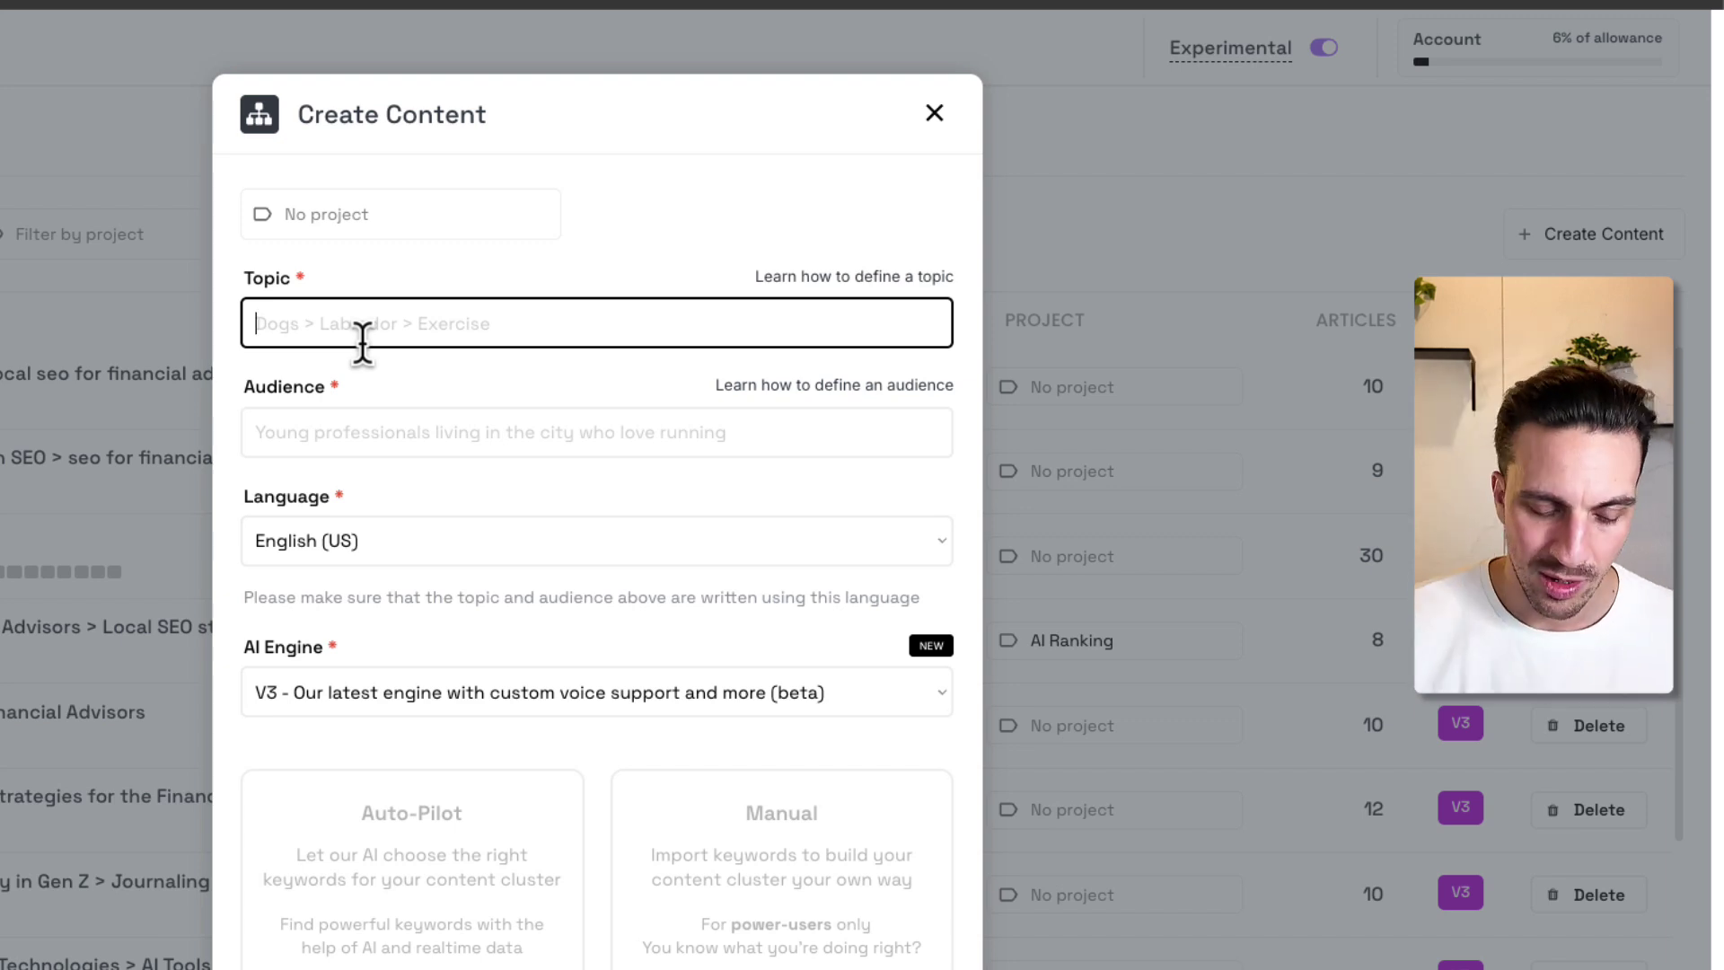
text(ar)
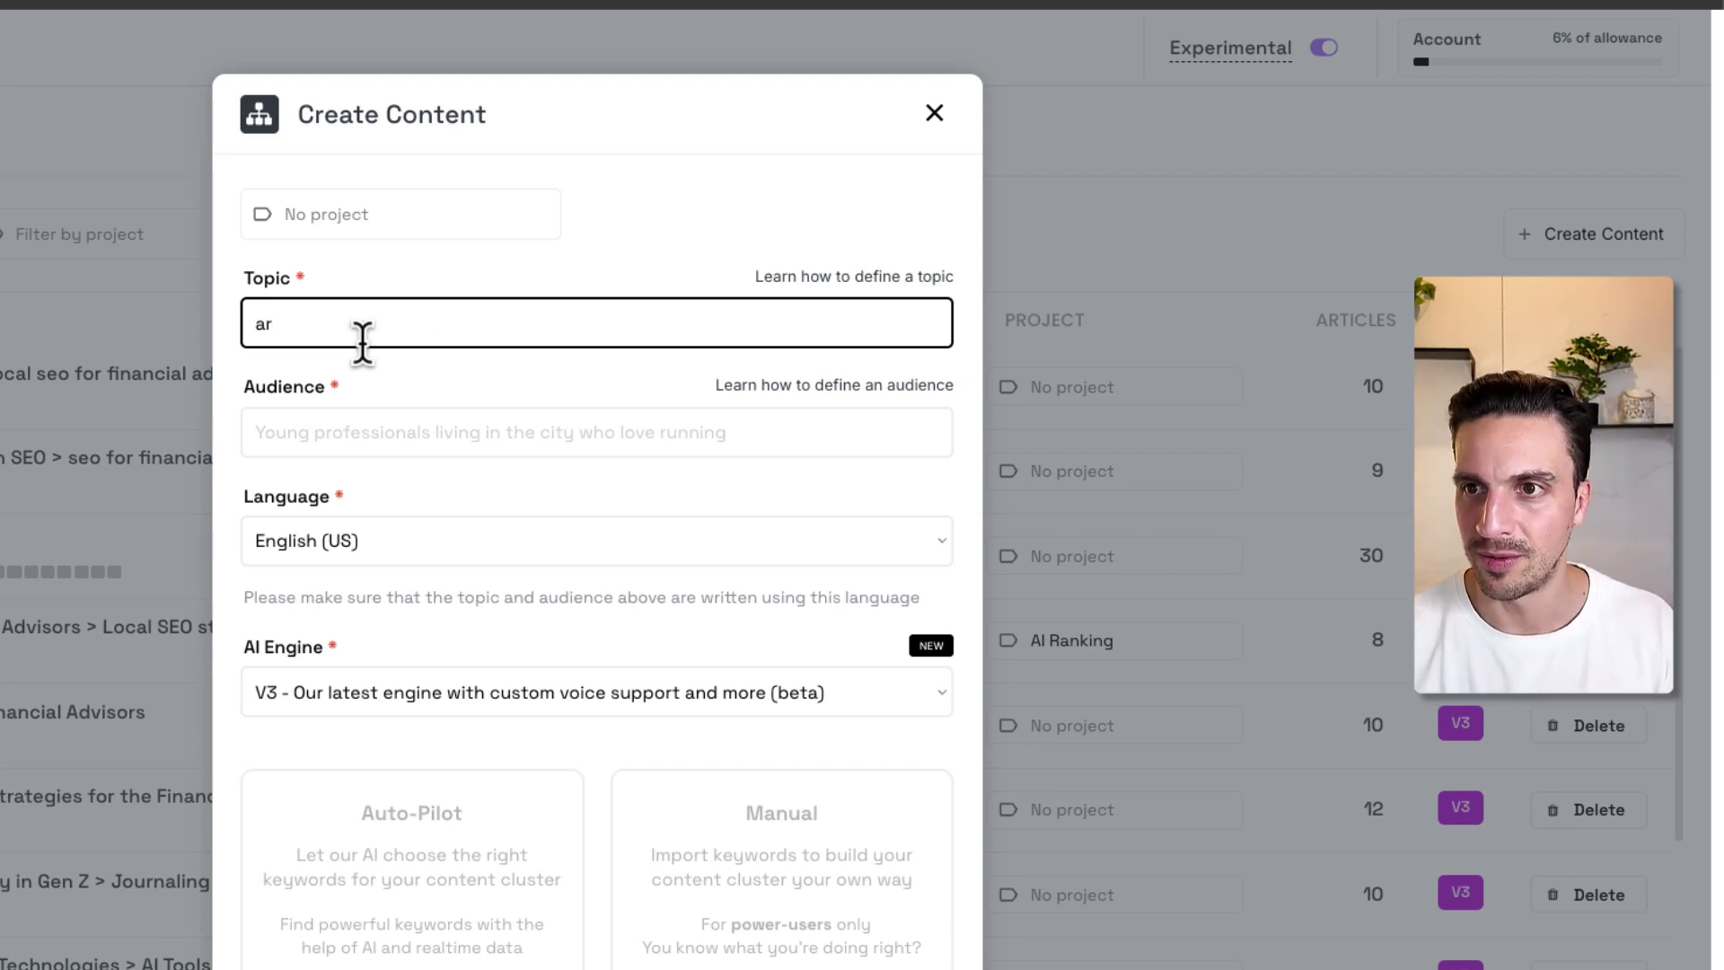
key(BackSpace)
key(BackSpace)
text(Mar)
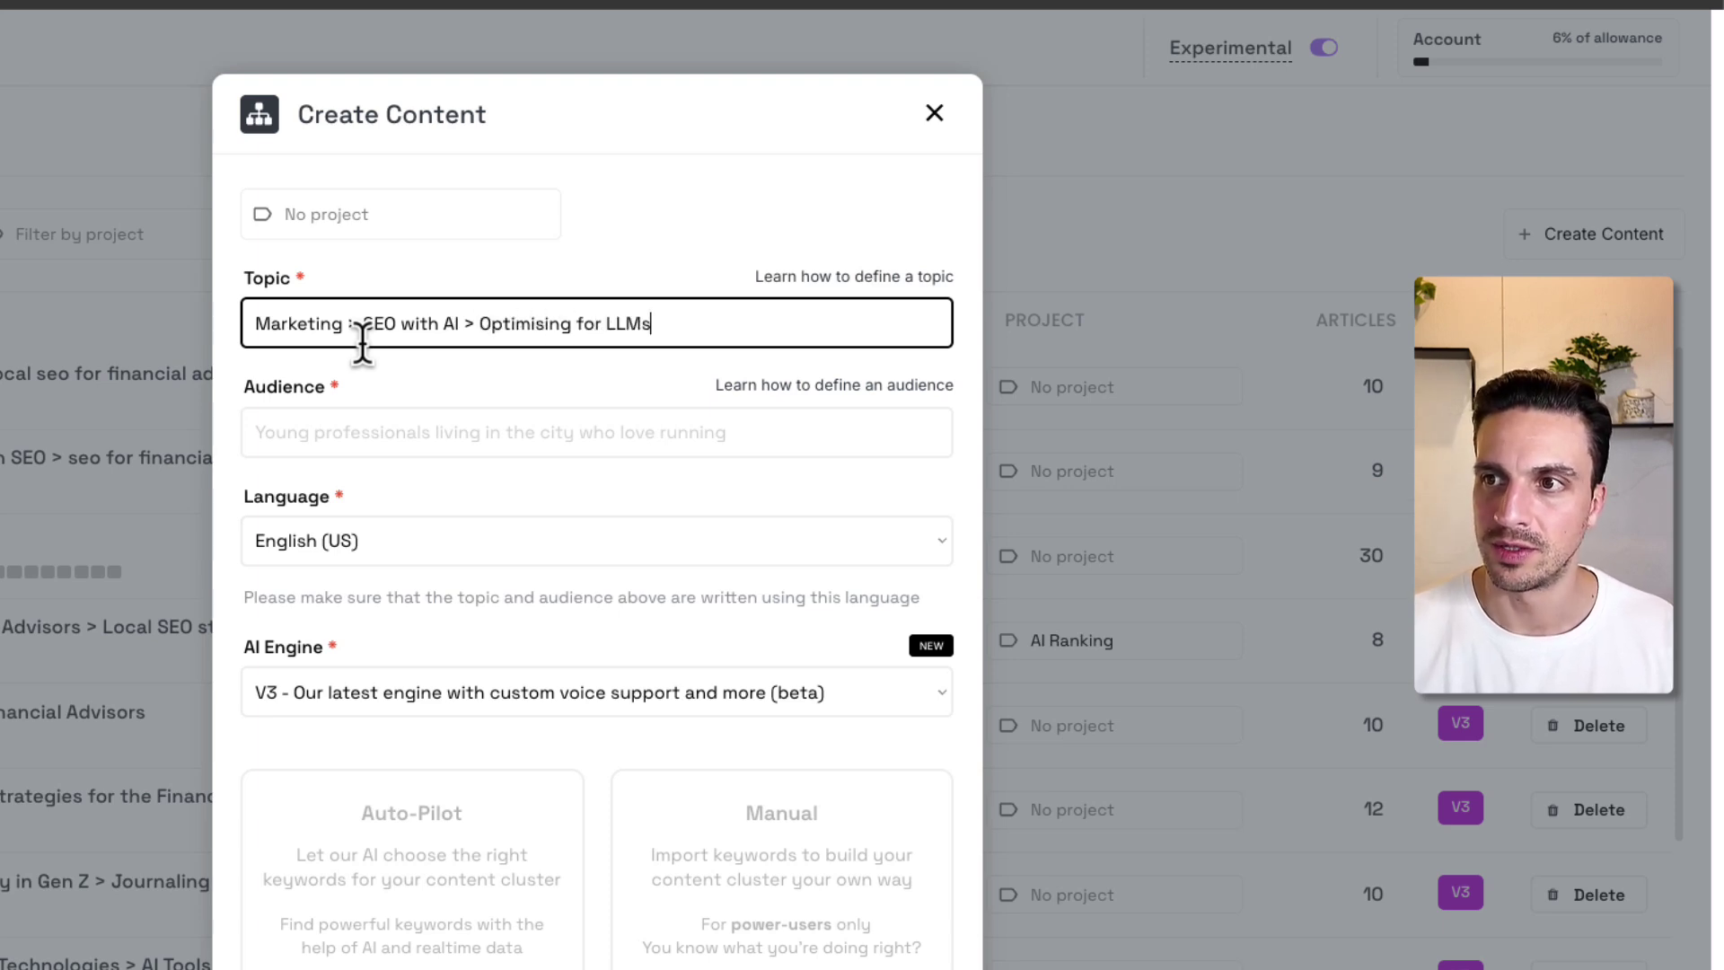
click(372, 448)
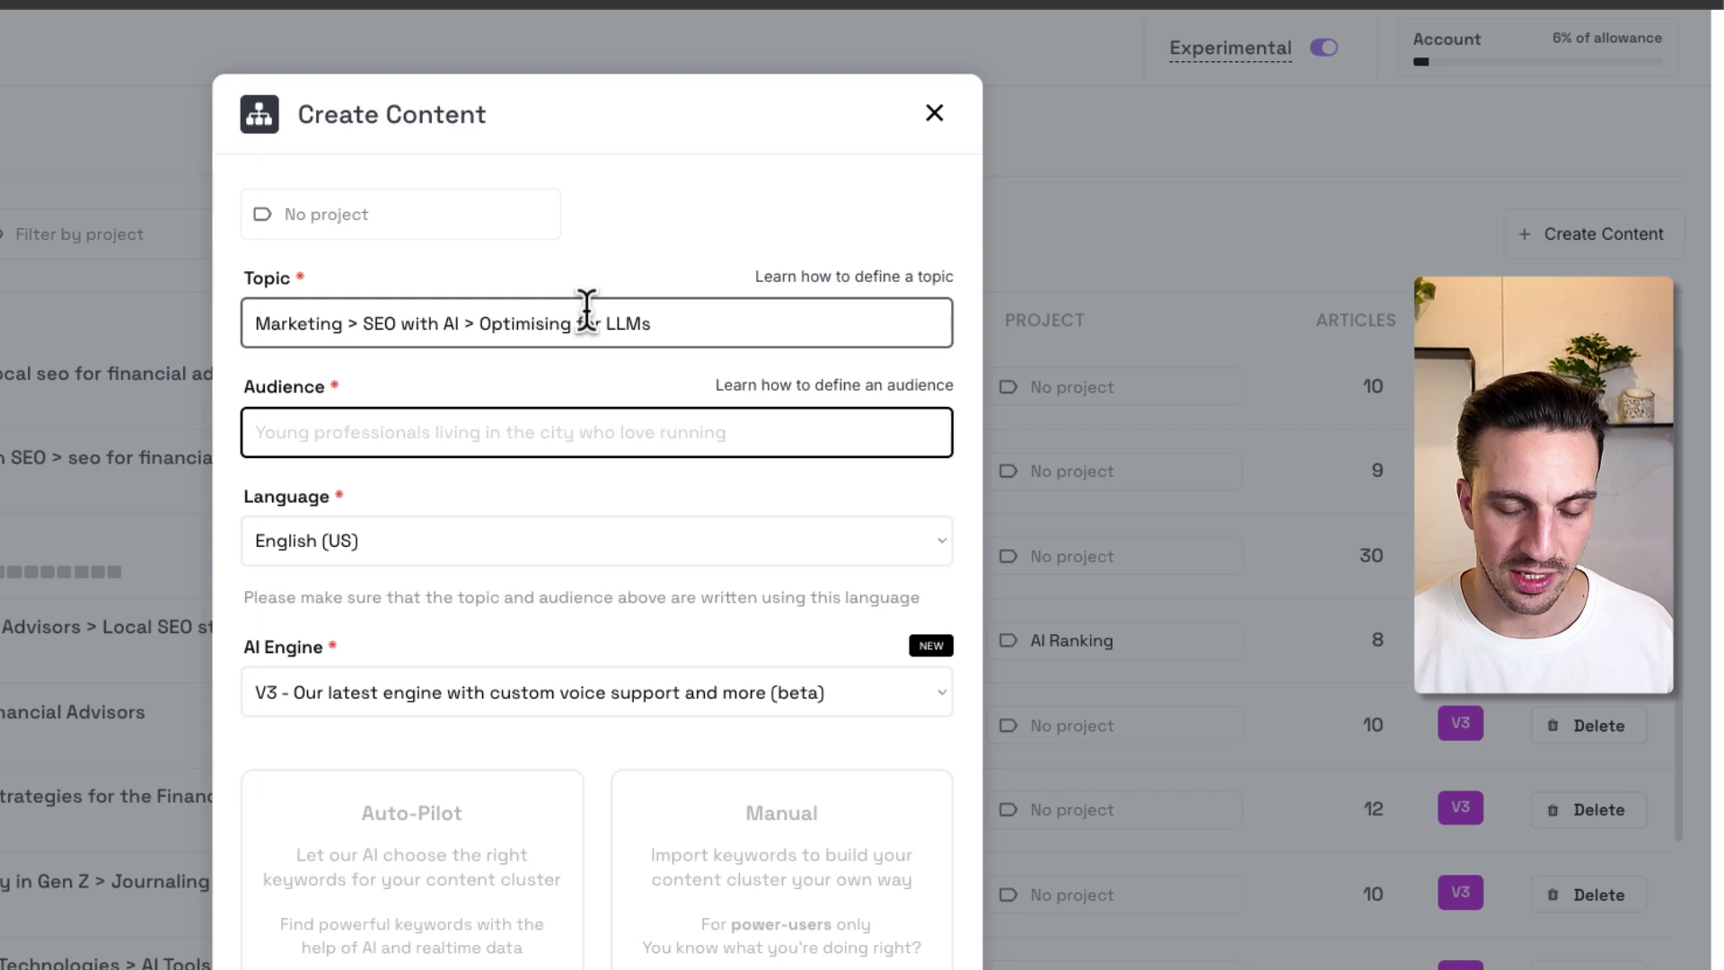
key(alt+space)
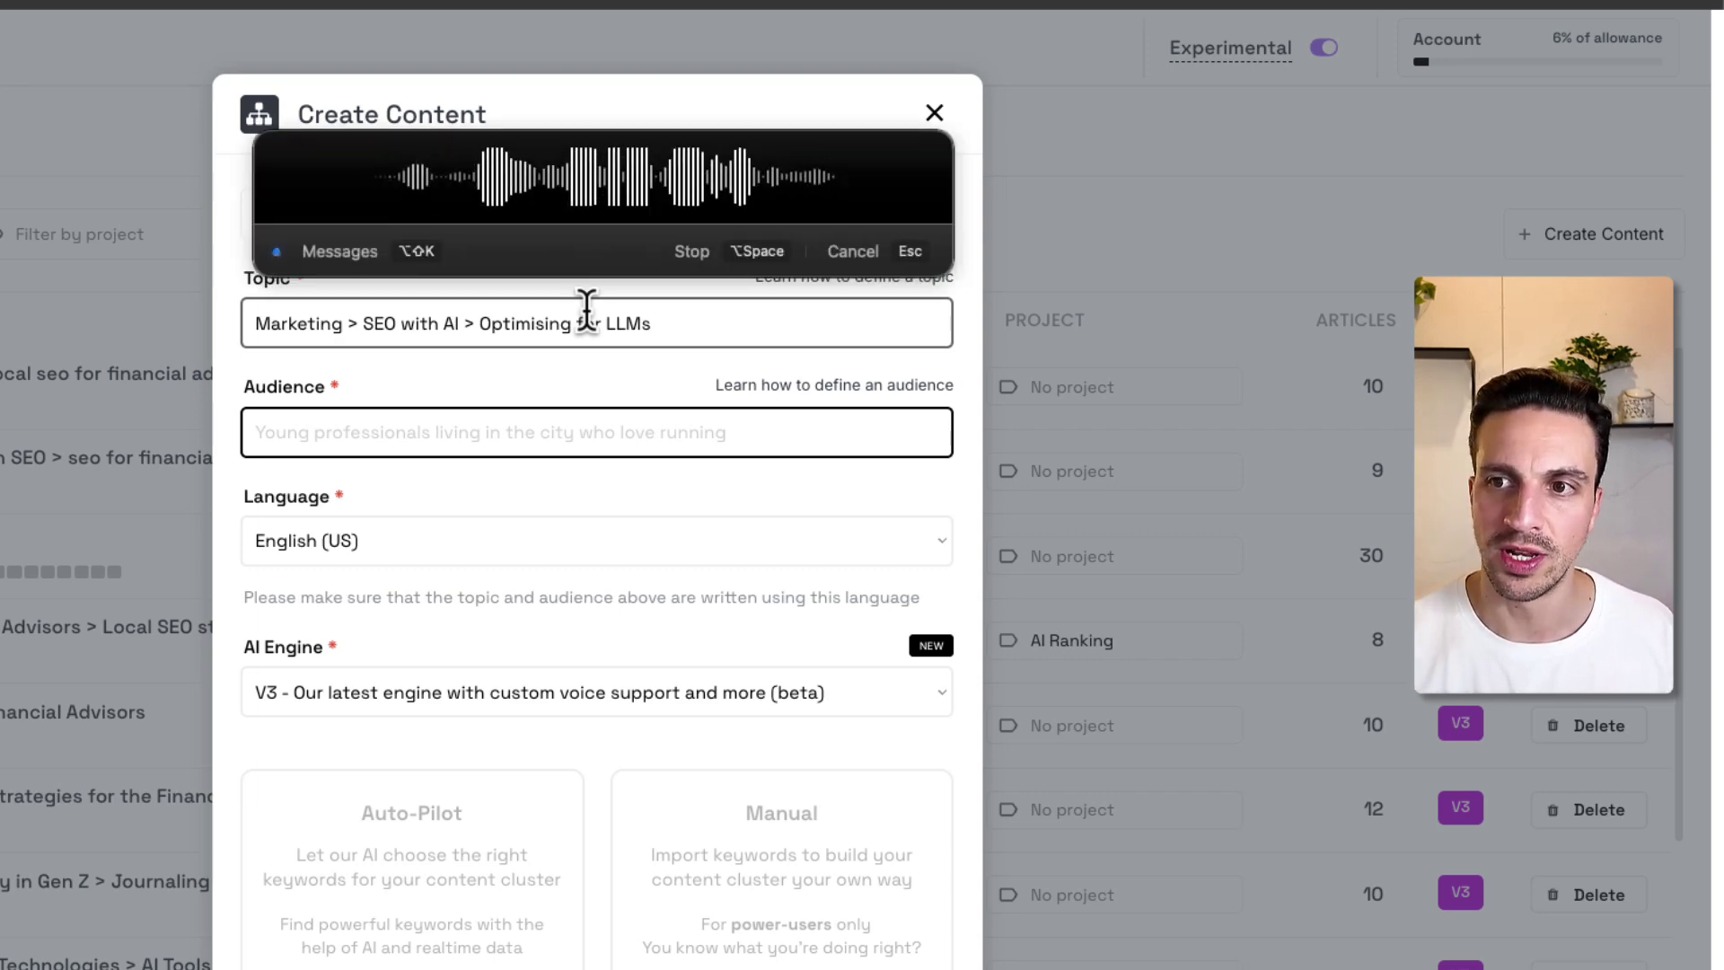
key(alt+space)
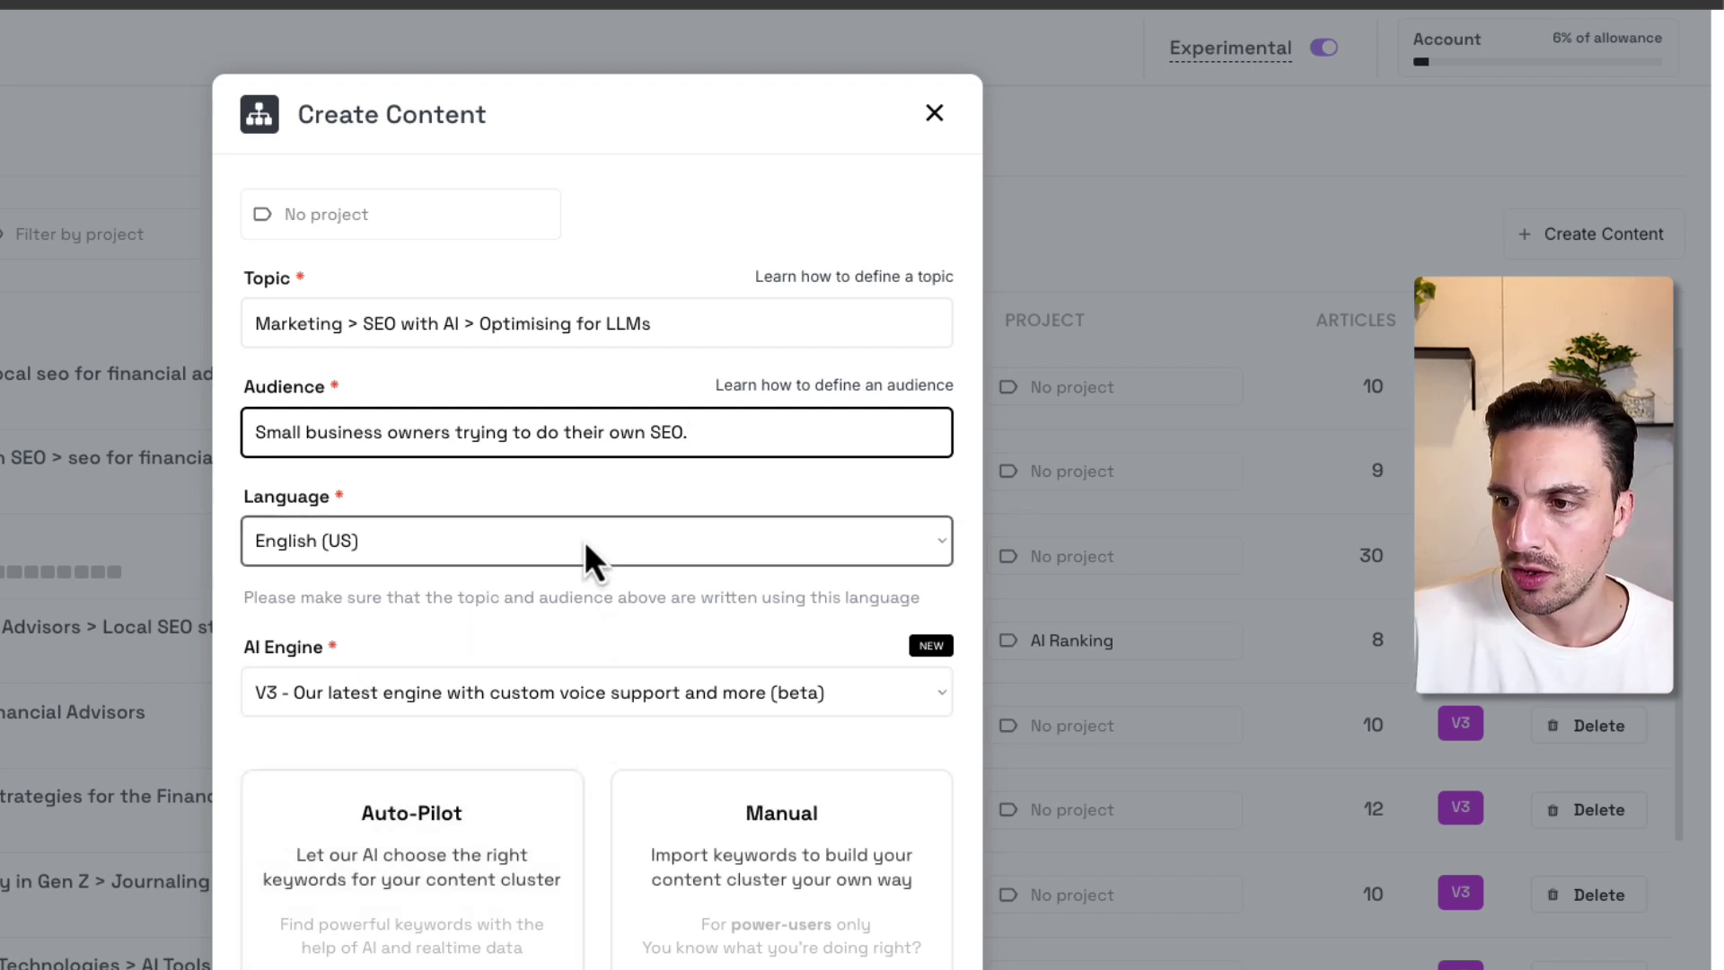
- Choose Auto-Pilot keywords, United States region and a Medium 10-article cluster, then generate it
click(456, 875)
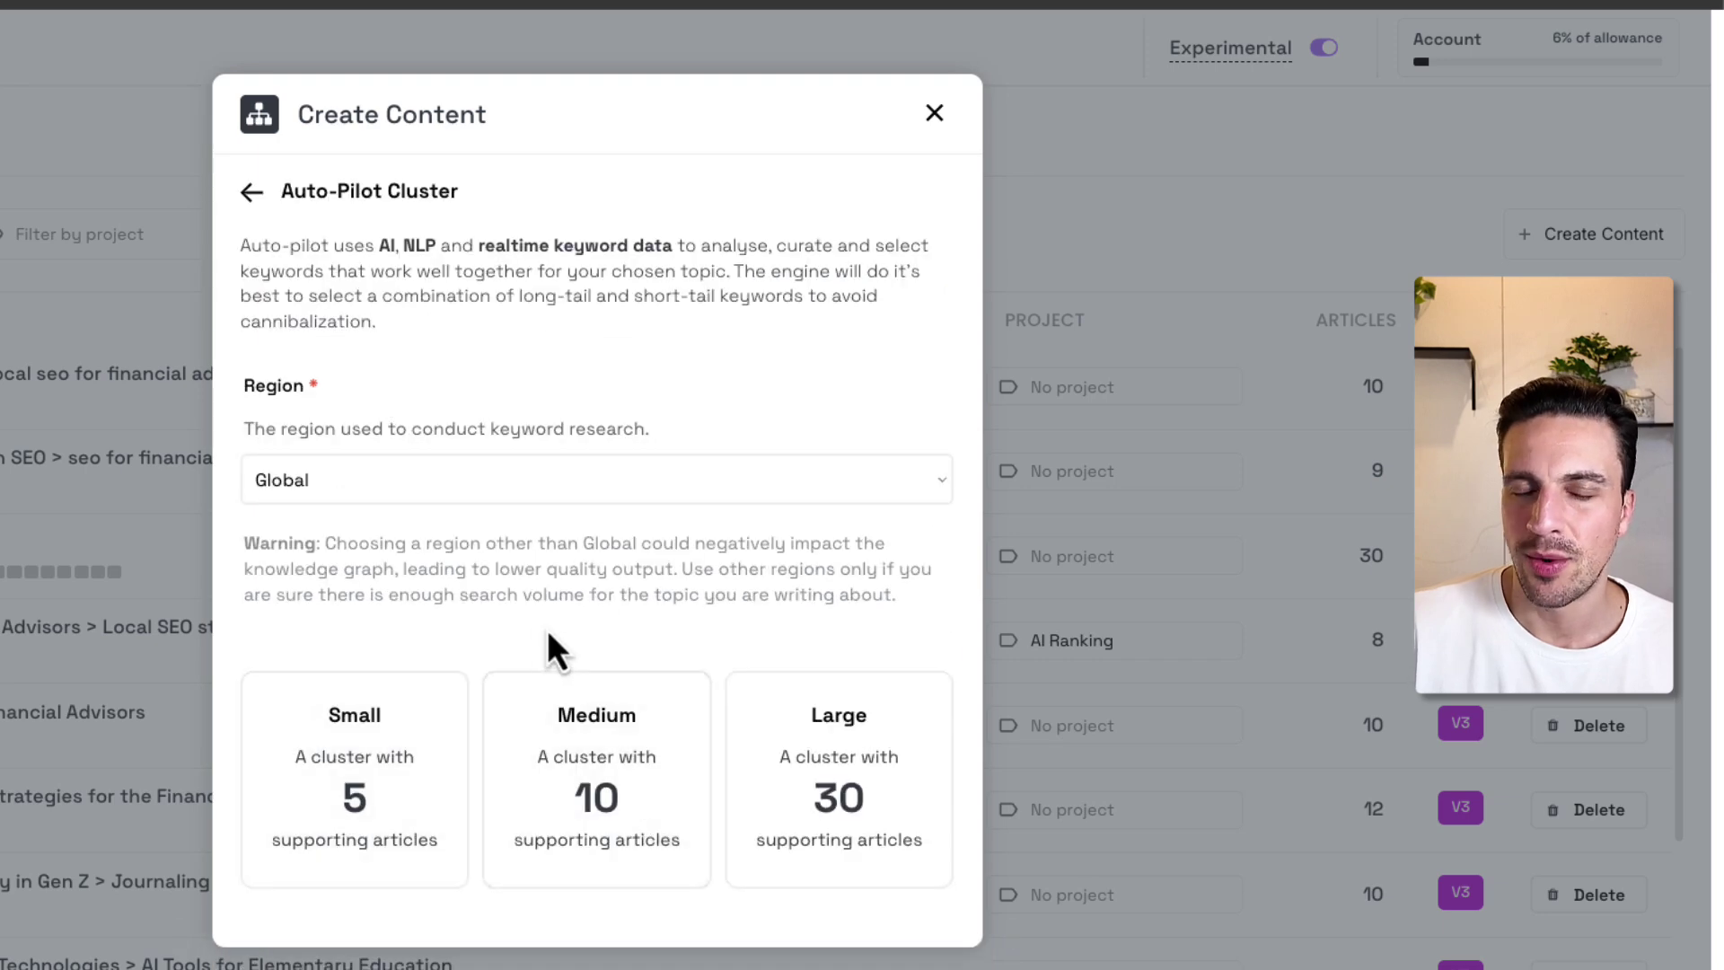
click(526, 494)
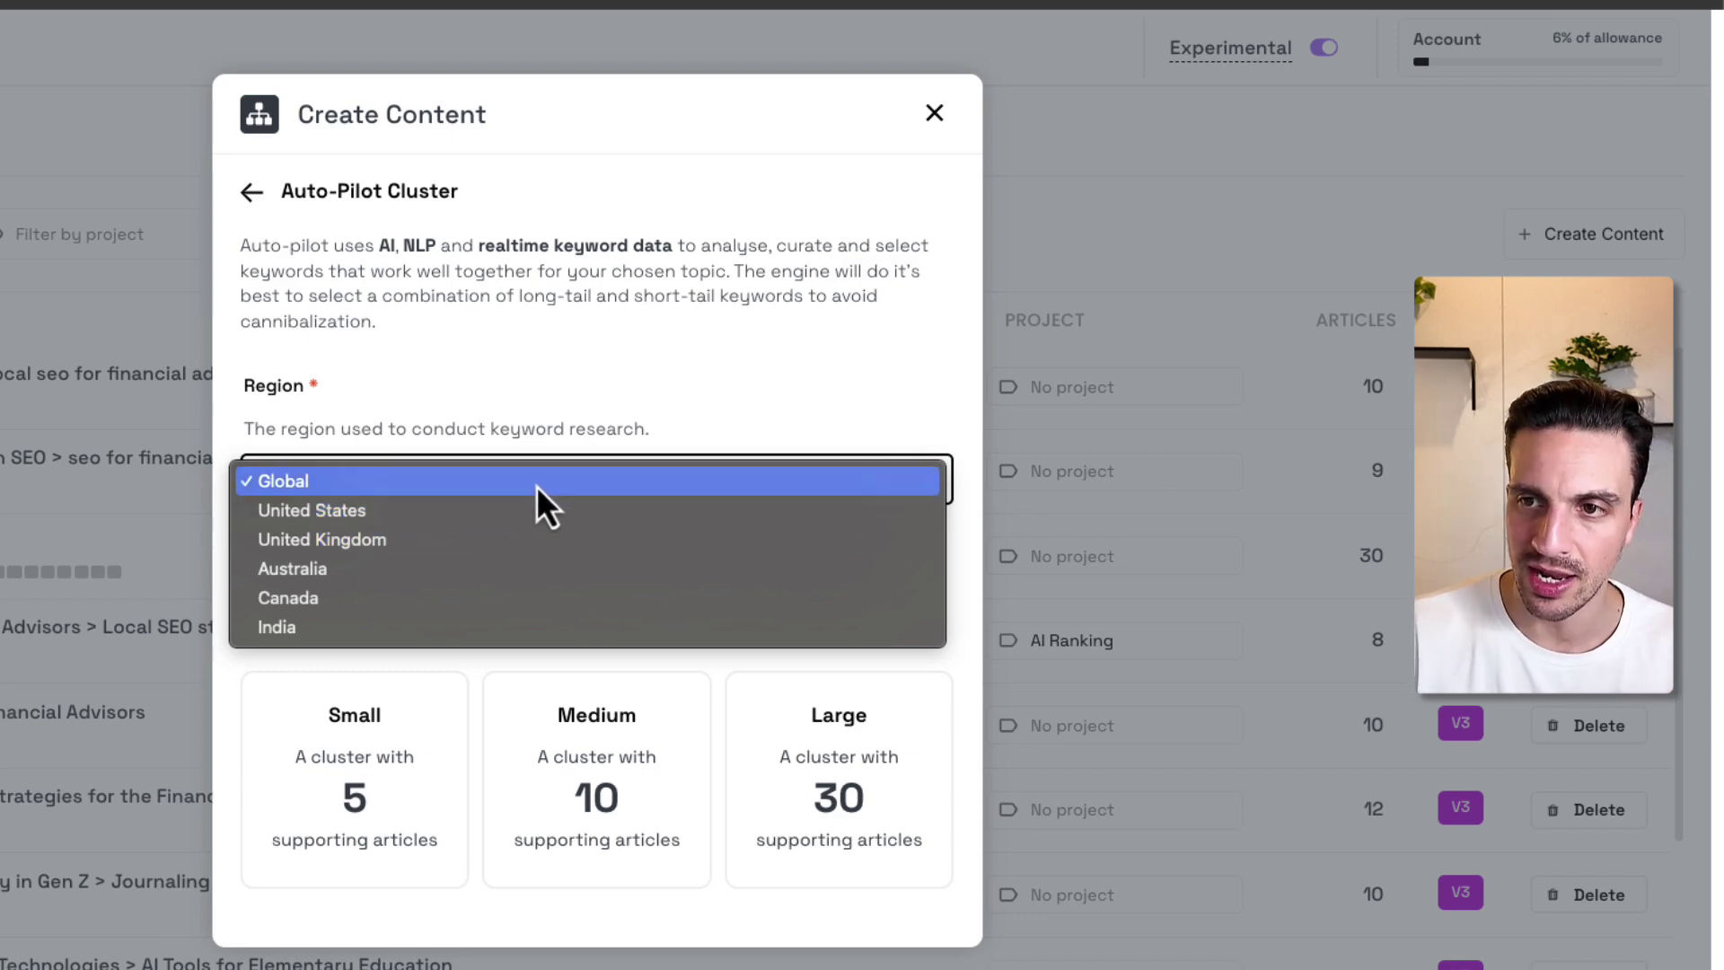
click(532, 509)
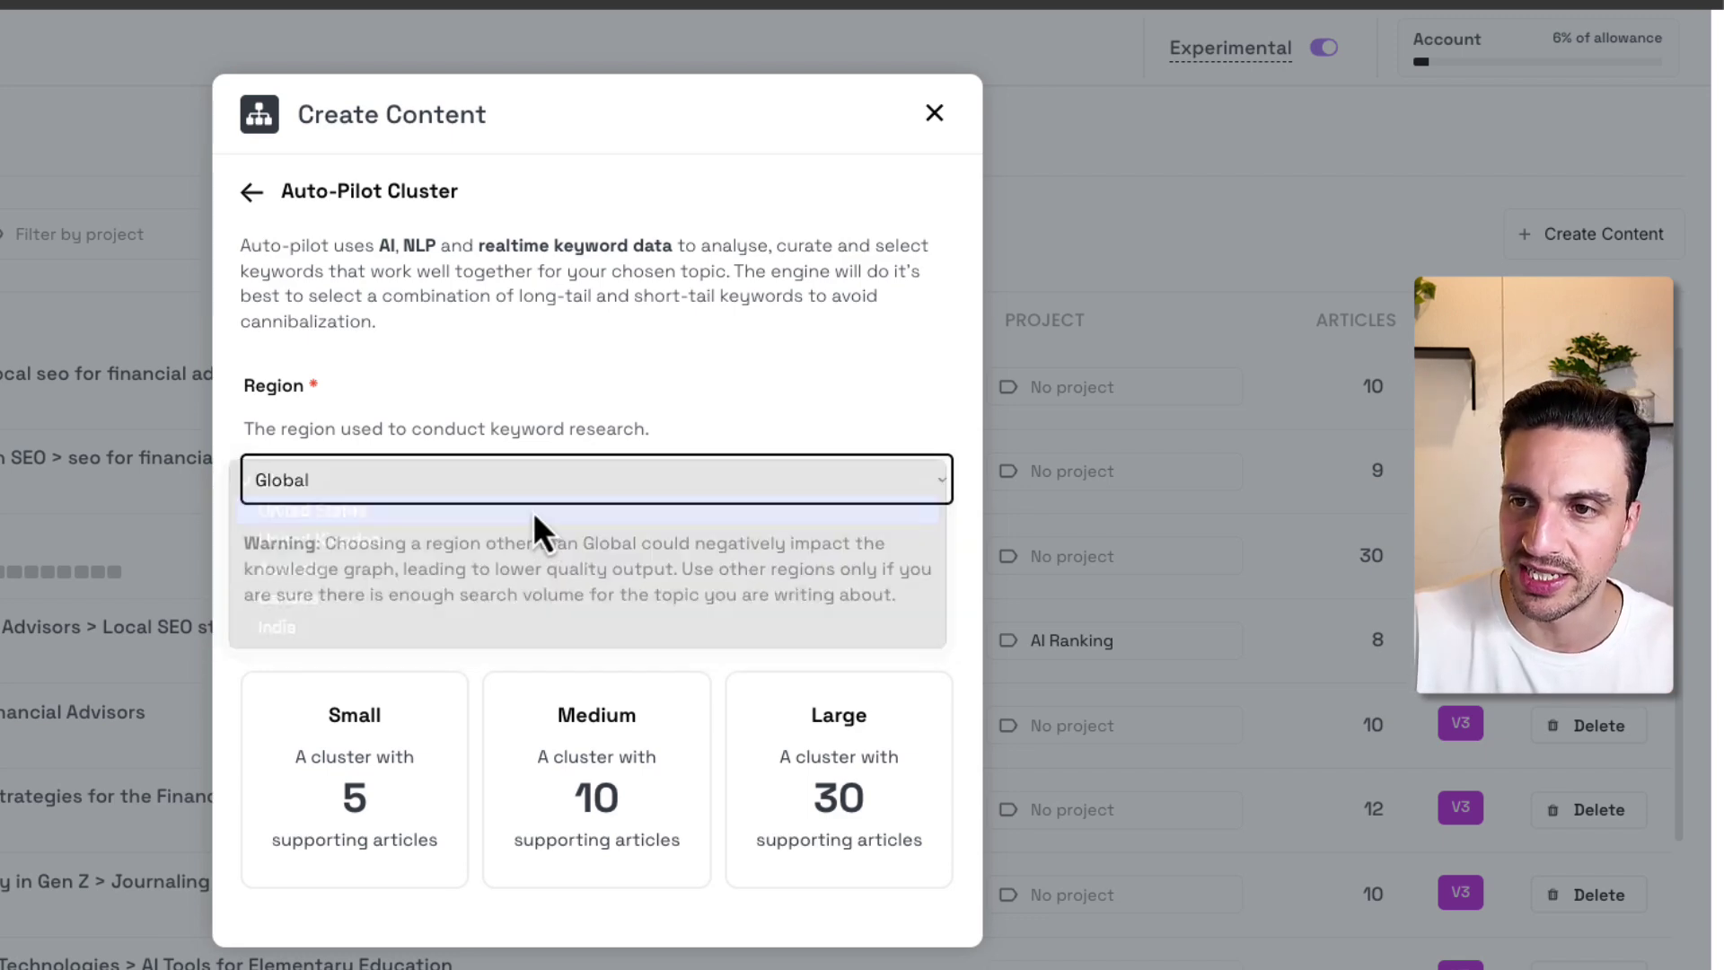
click(609, 774)
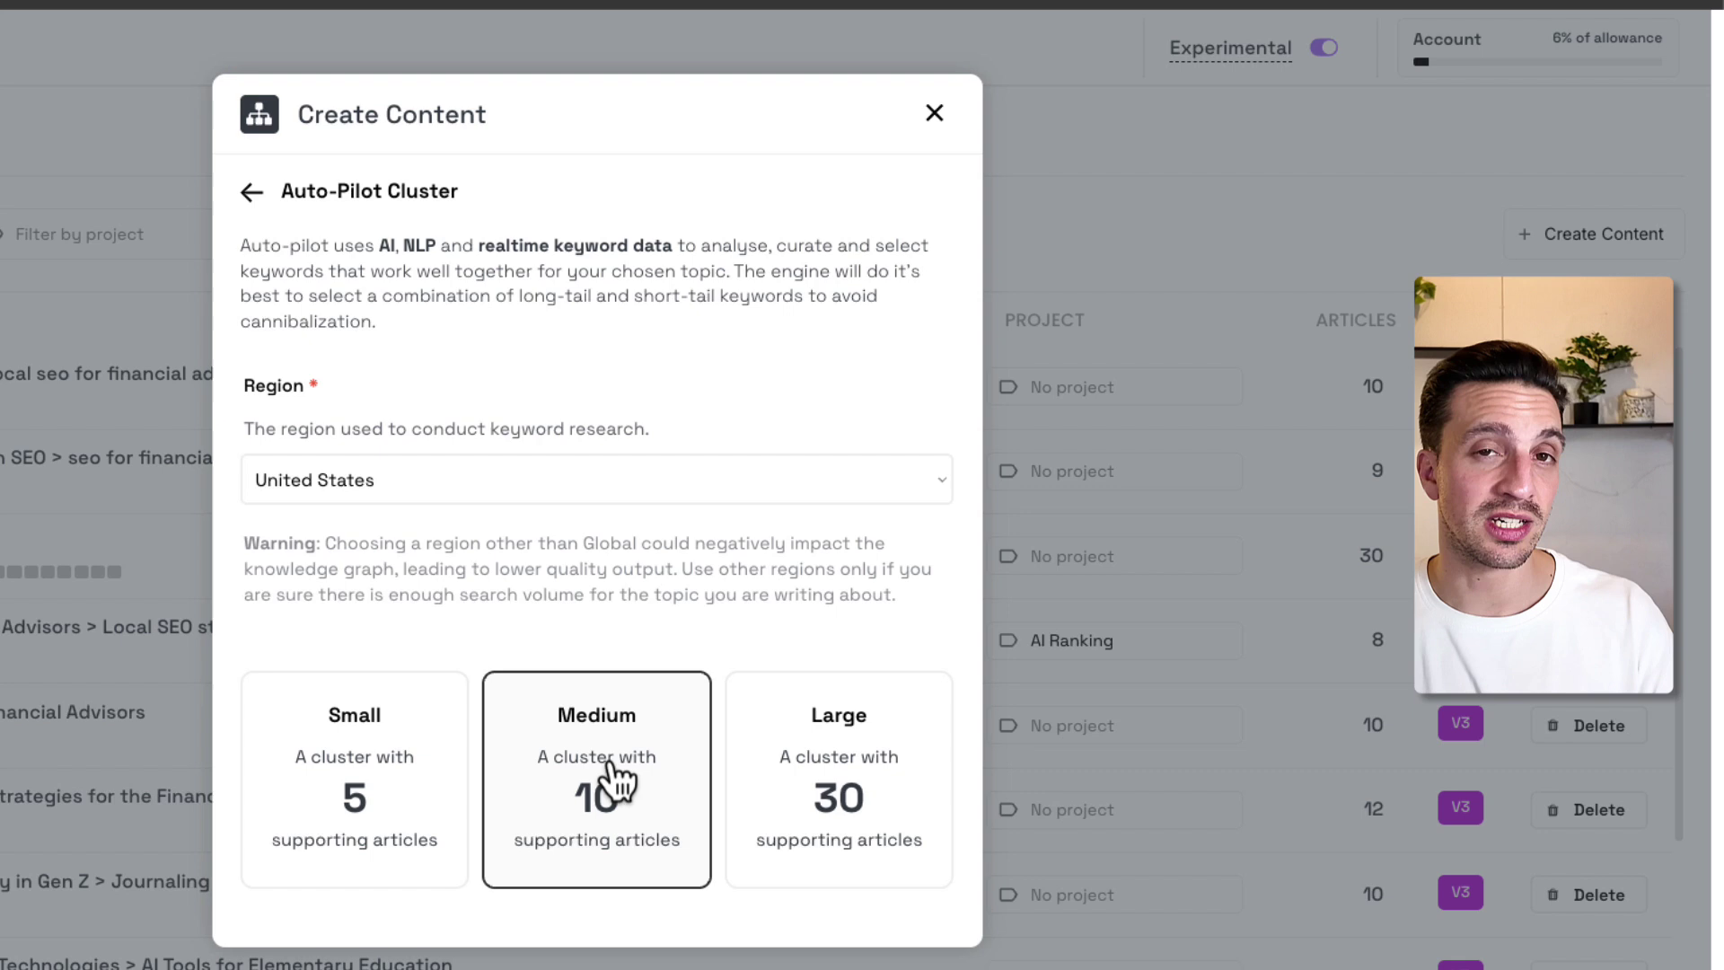
click(600, 759)
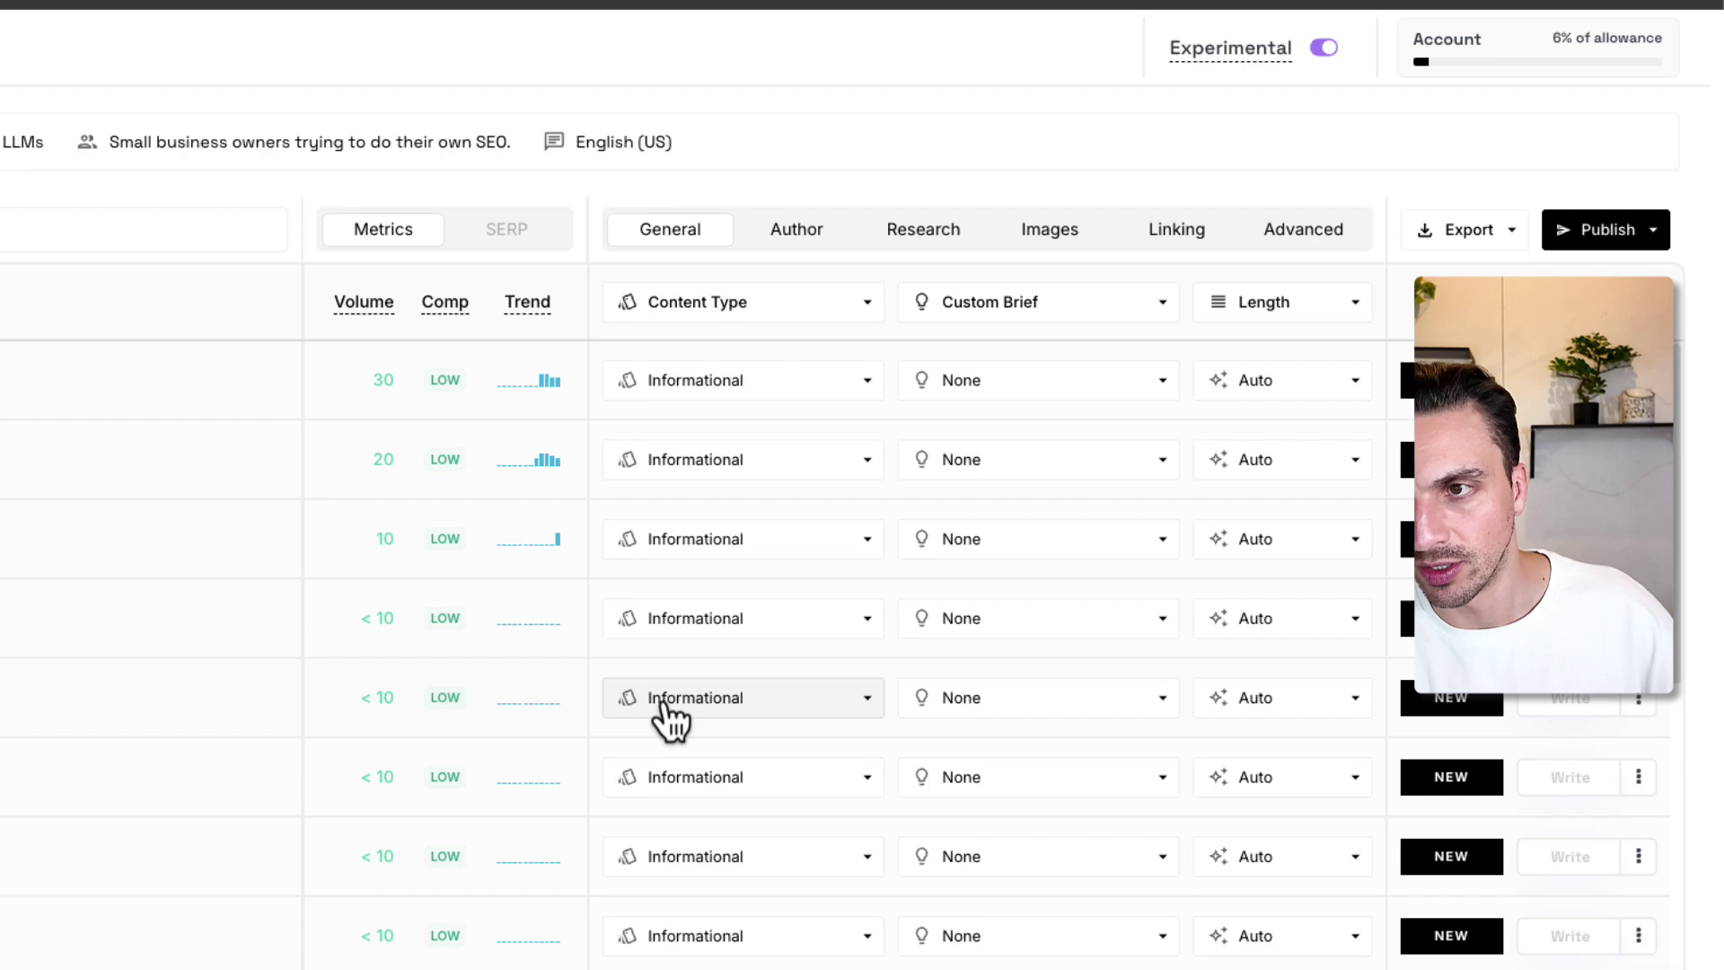
- Review the ten articles' titles, types and NEW statuses, and check row 4's Write actions menu
scroll(279, 550, down, 5)
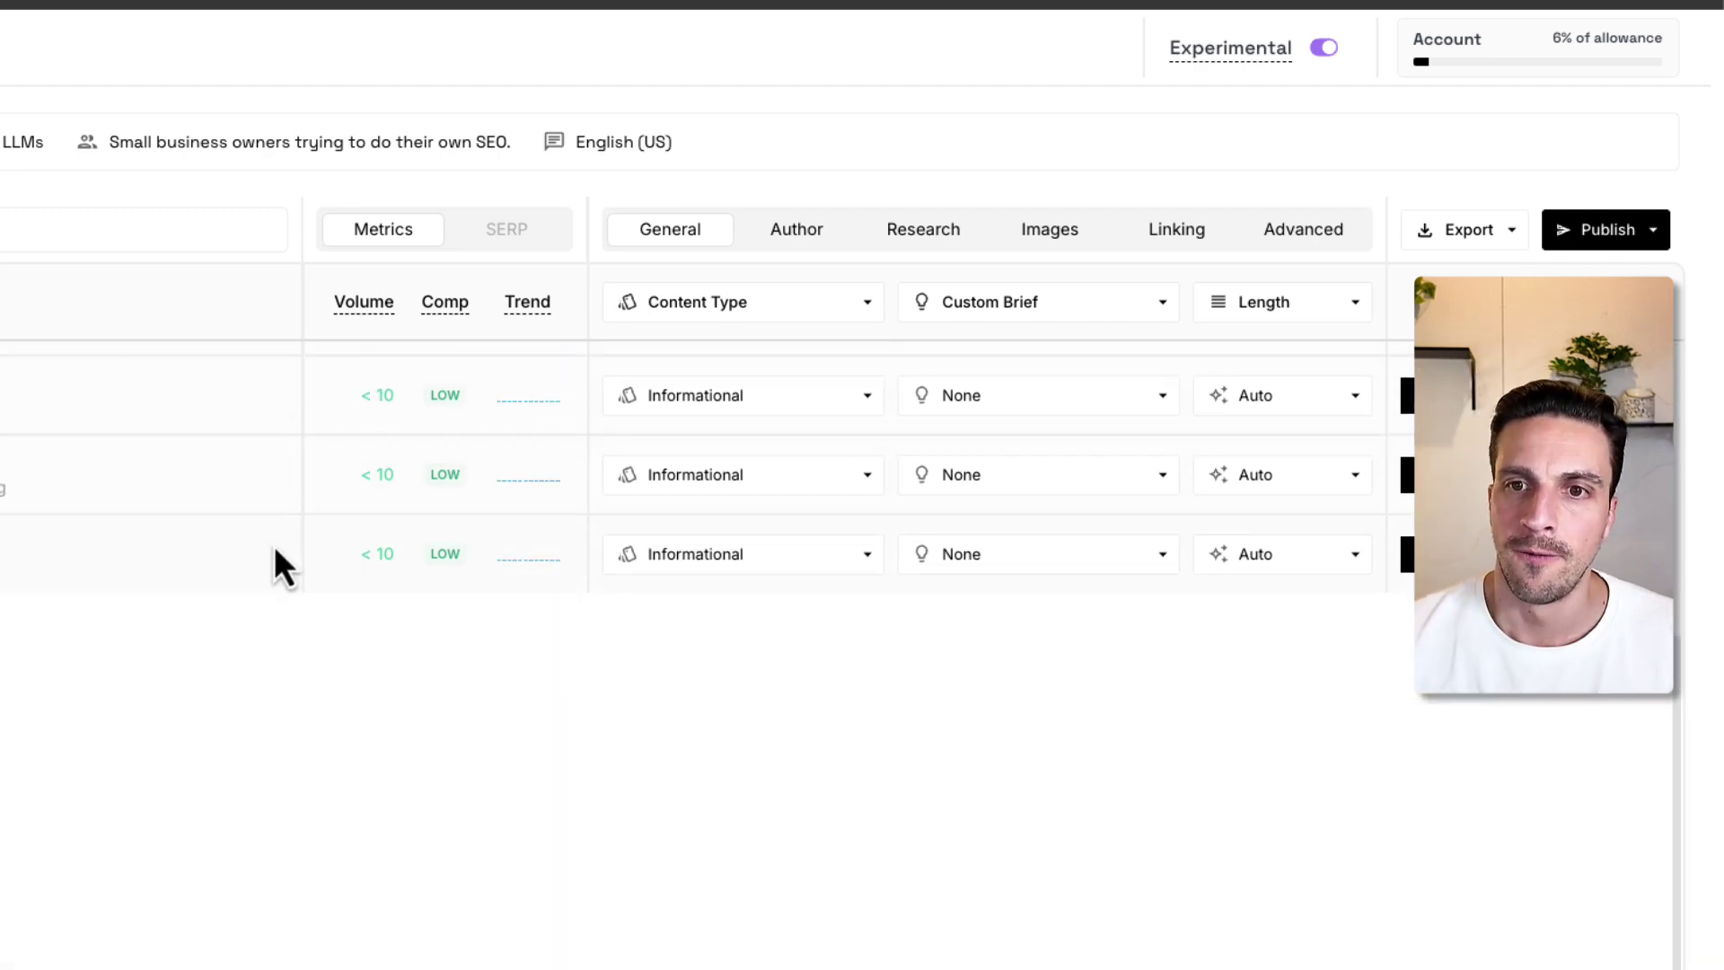
scroll(279, 552, up, 6)
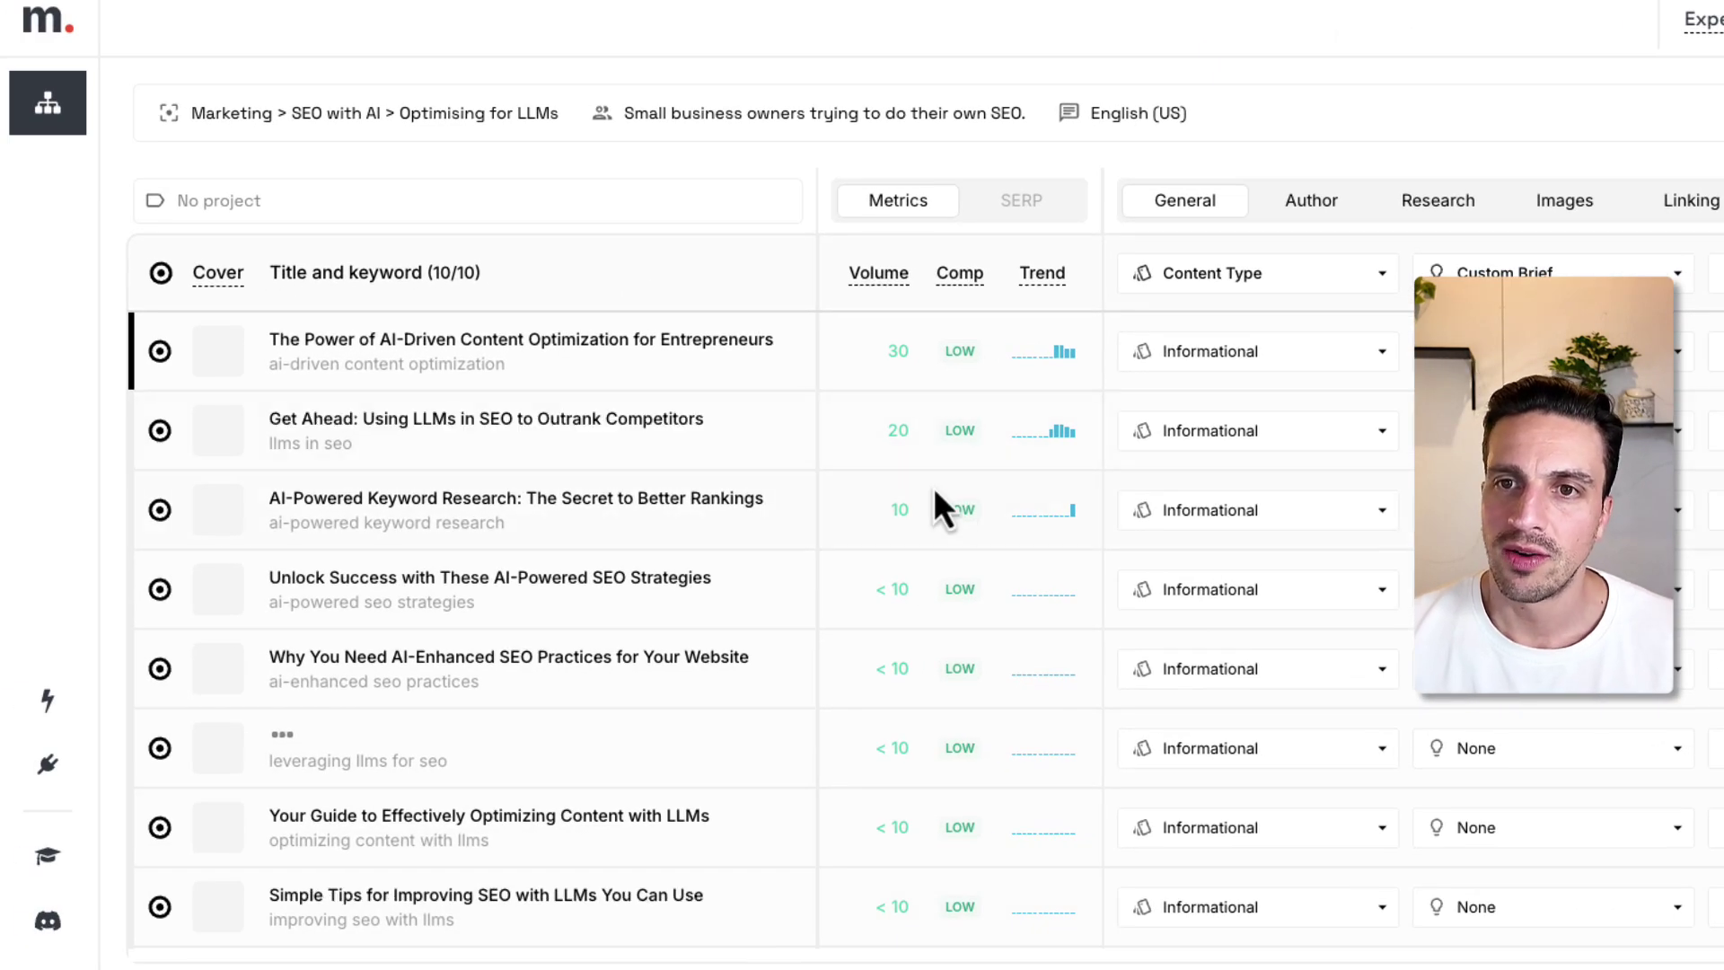
scroll(884, 512, down, 1)
scroll(596, 511, down, 4)
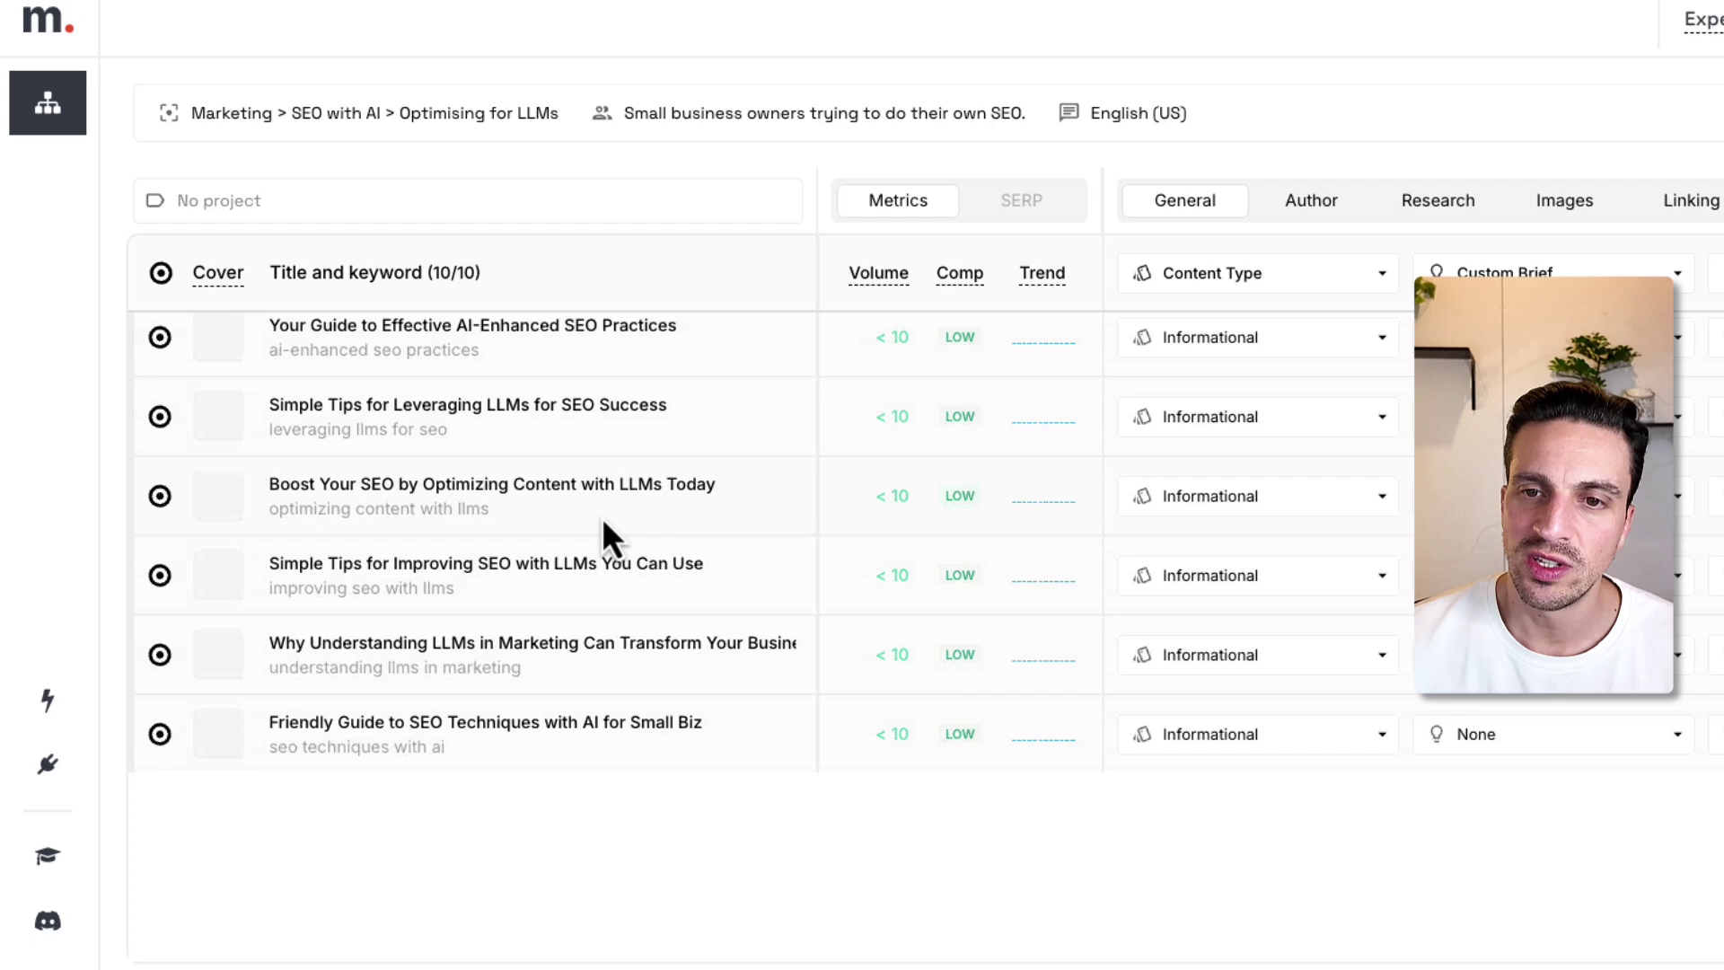
scroll(597, 521, up, 4)
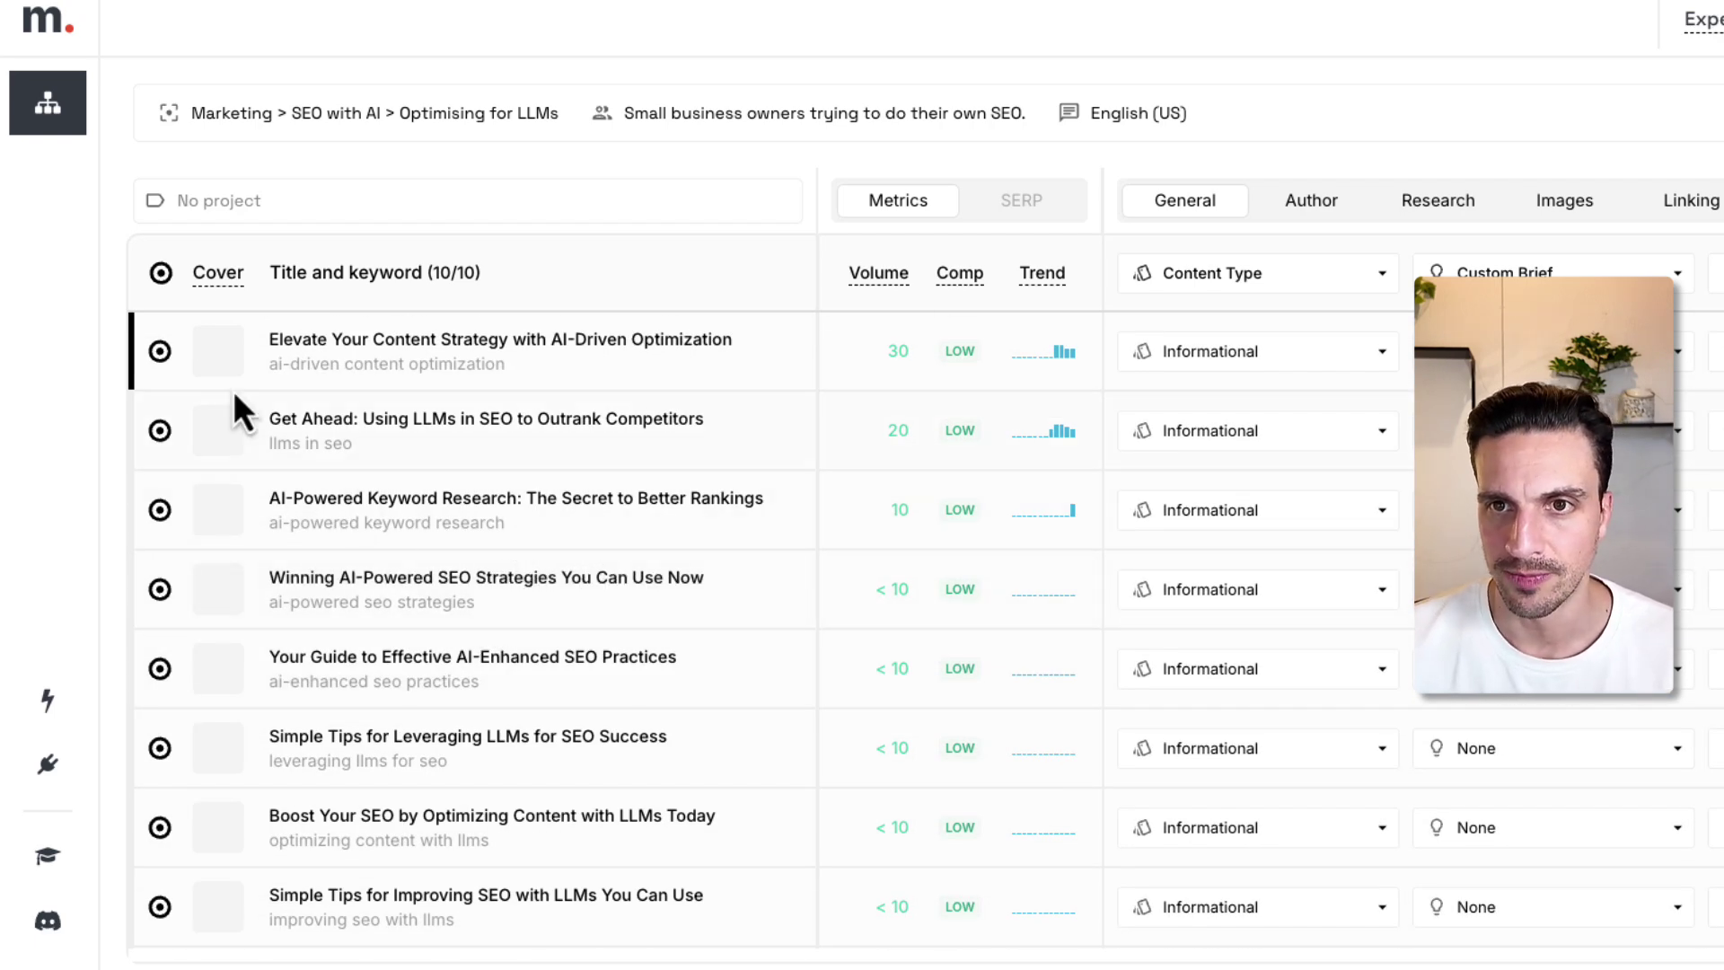
scroll(473, 638, down, 5)
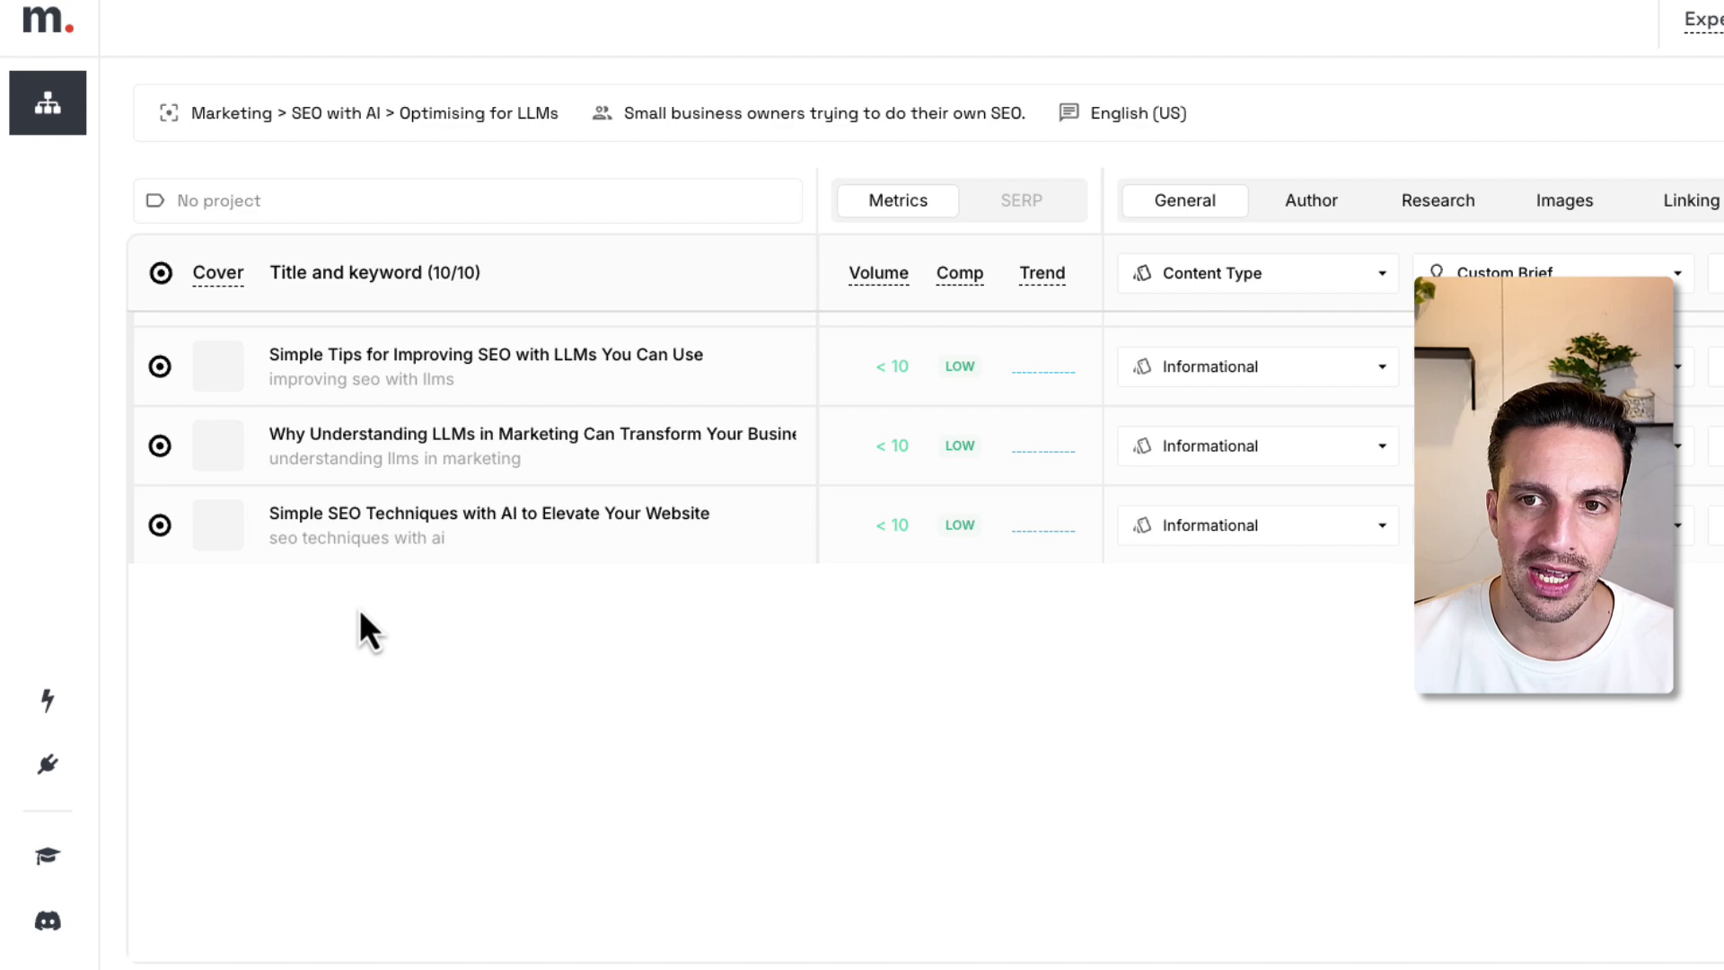
scroll(164, 592, up, 5)
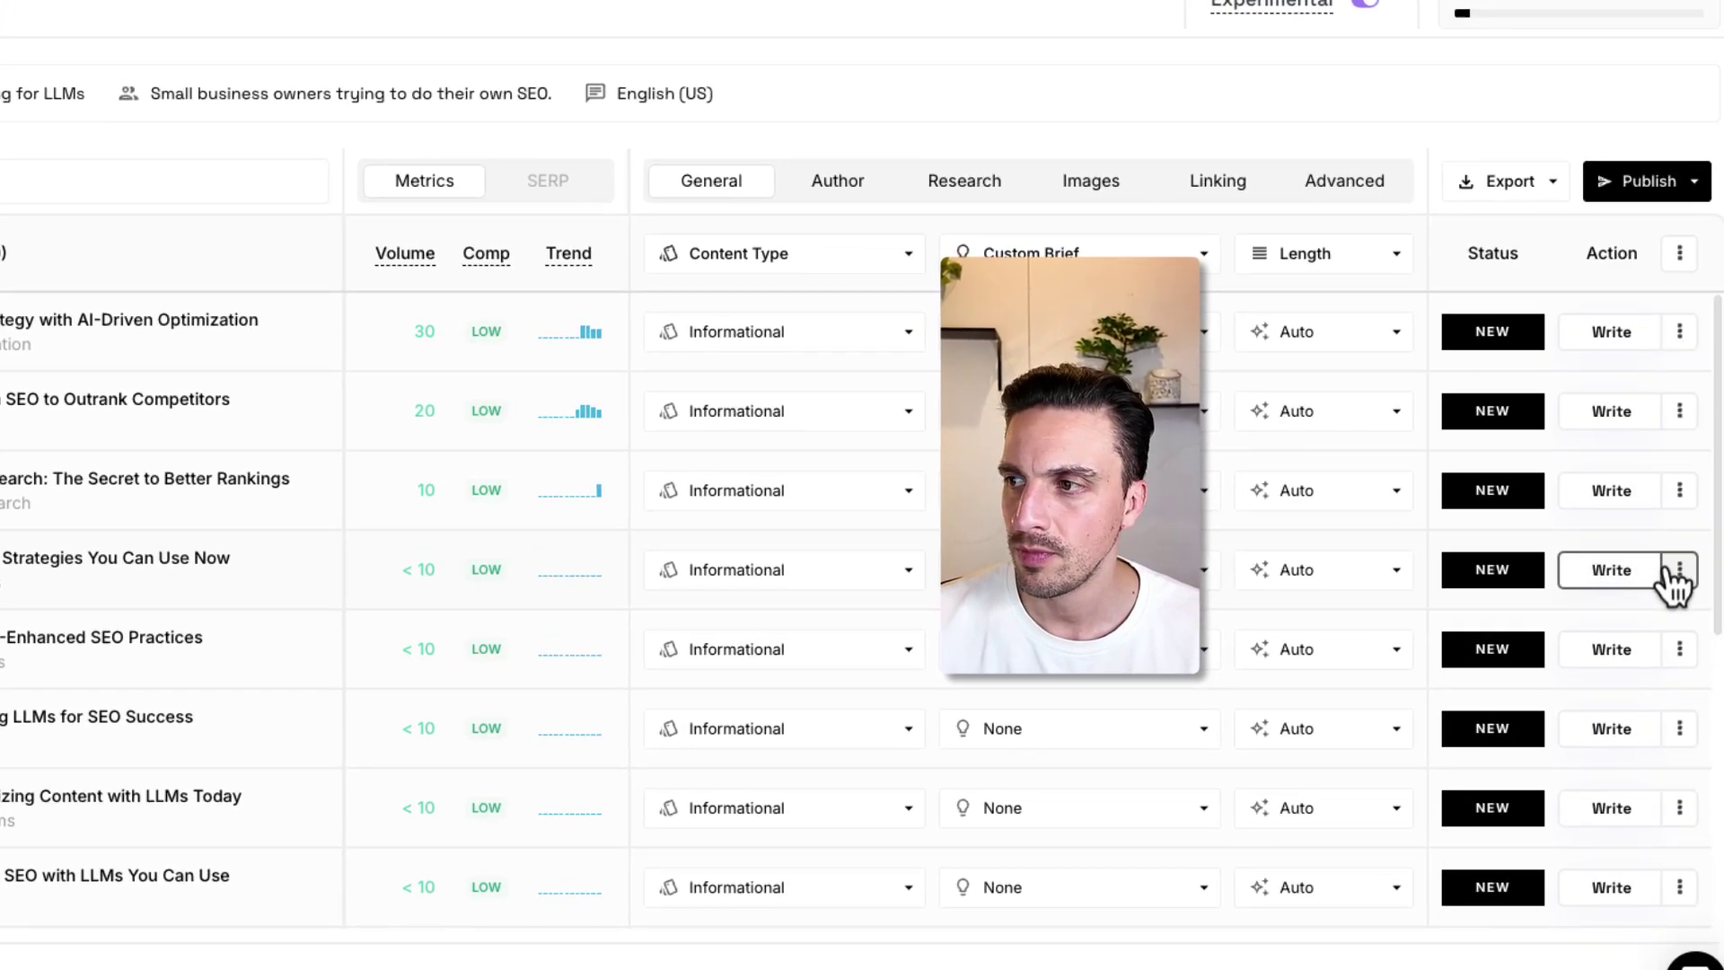
click(1638, 568)
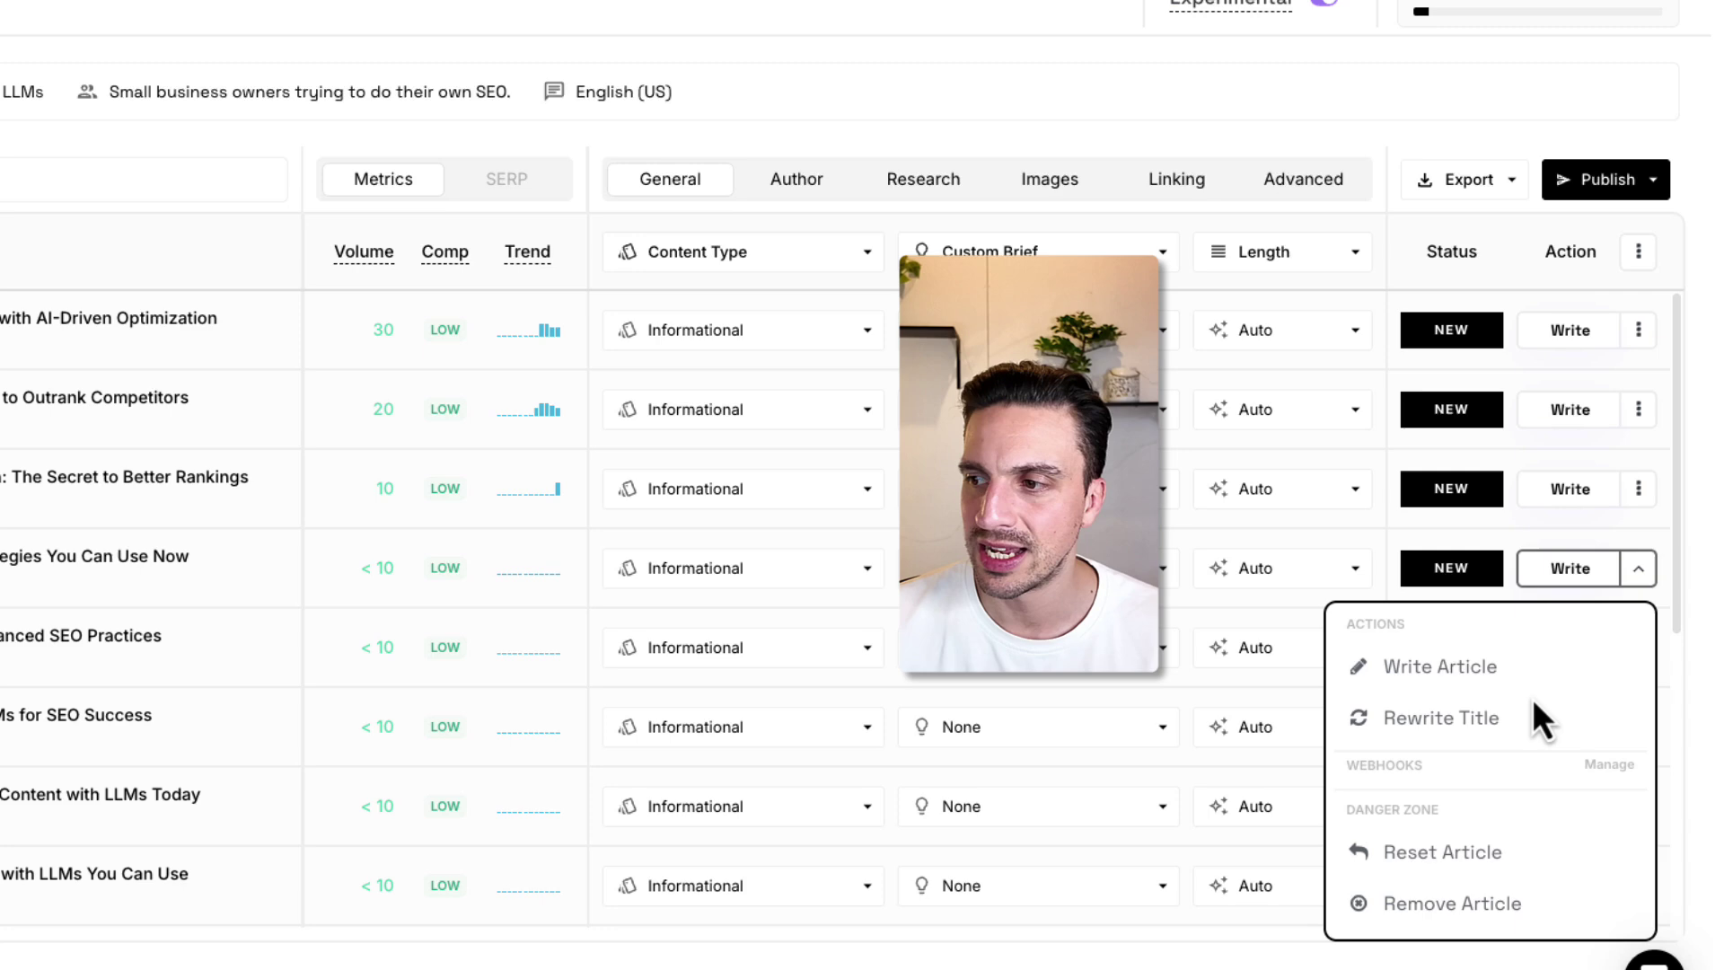
scroll(1486, 673, down, 4)
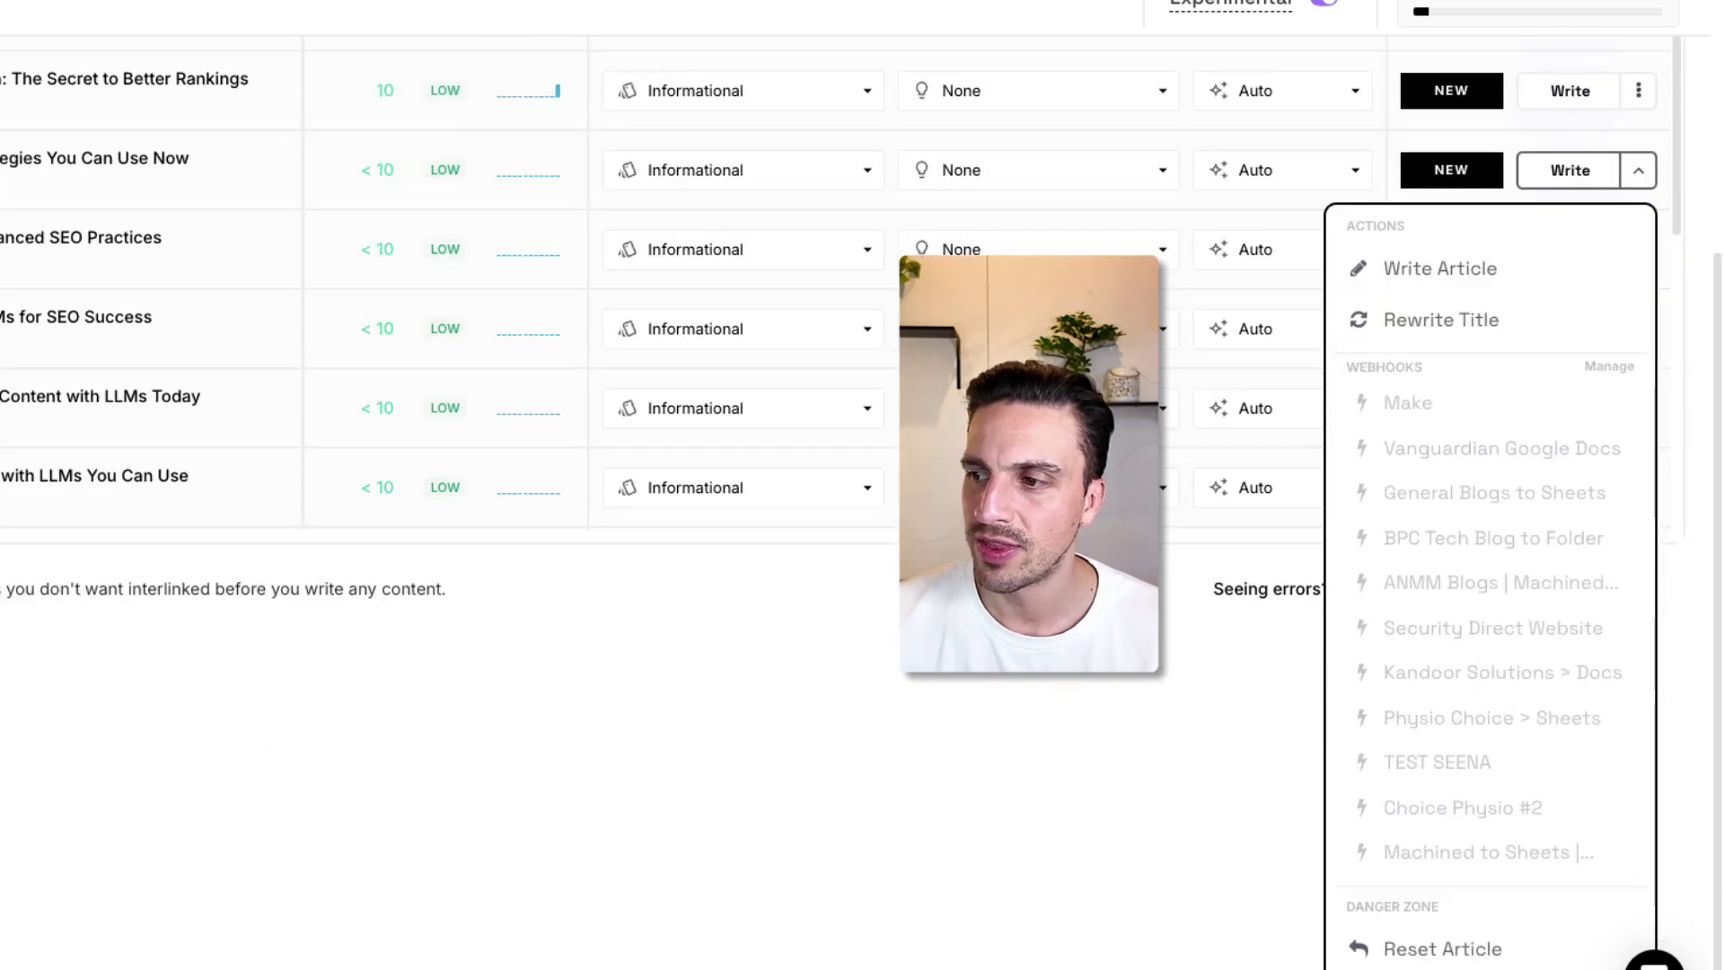
scroll(1231, 731, up, 4)
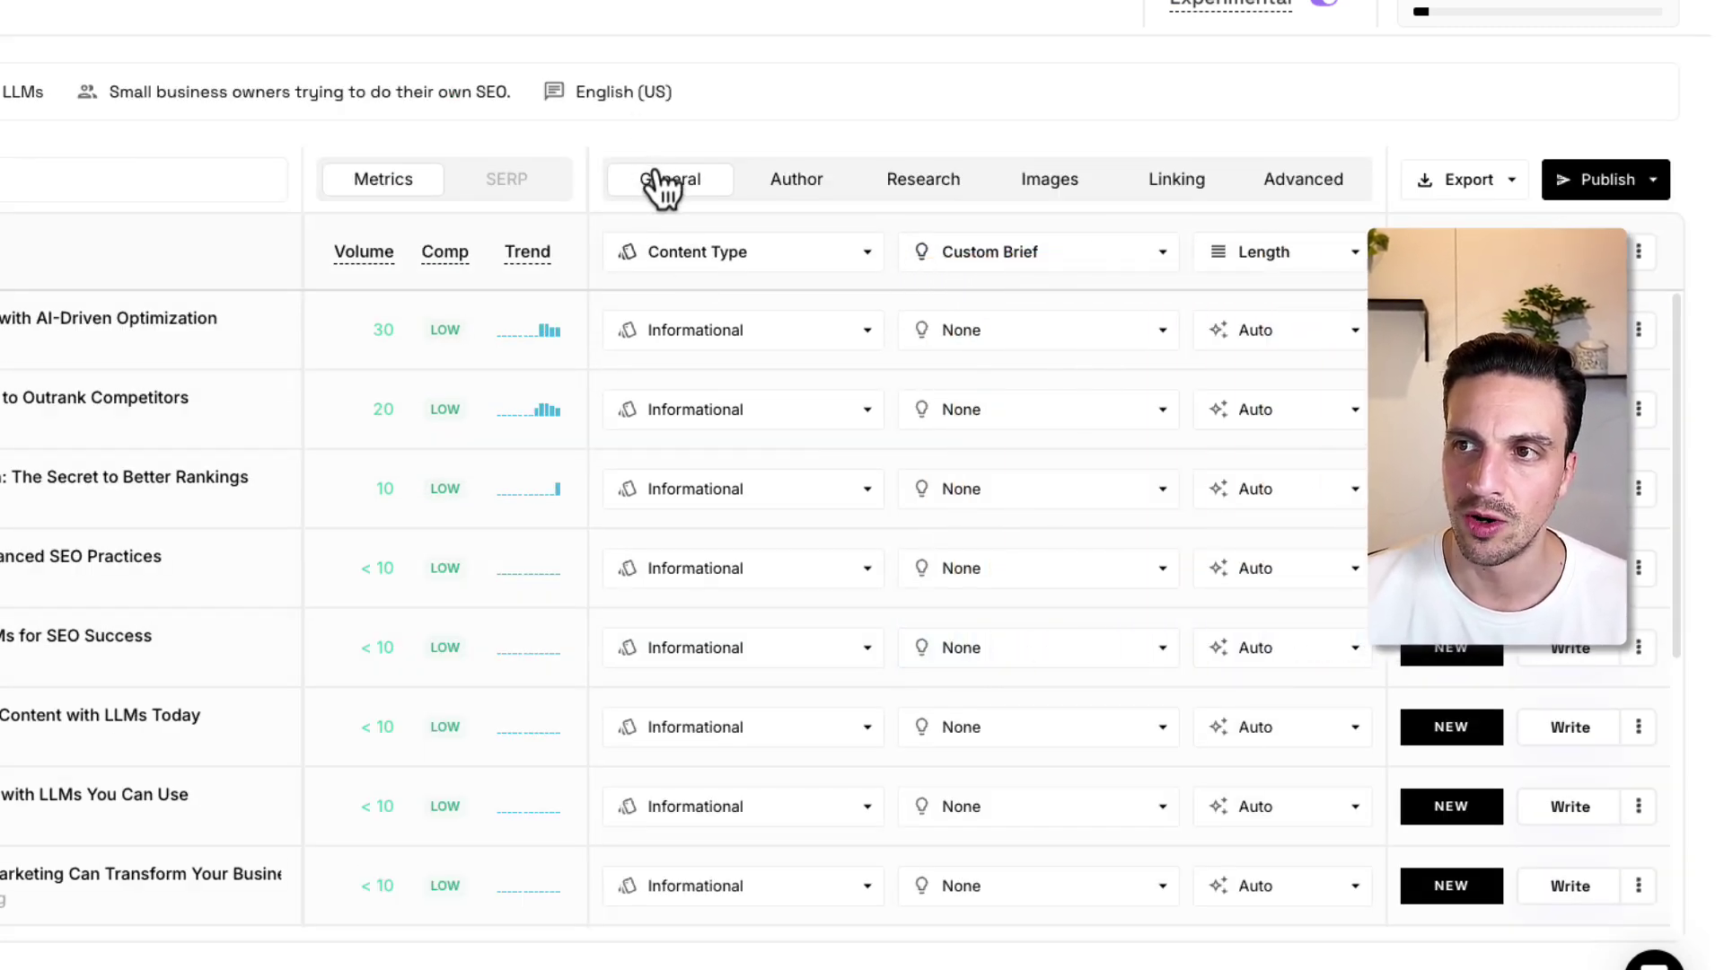
click(979, 253)
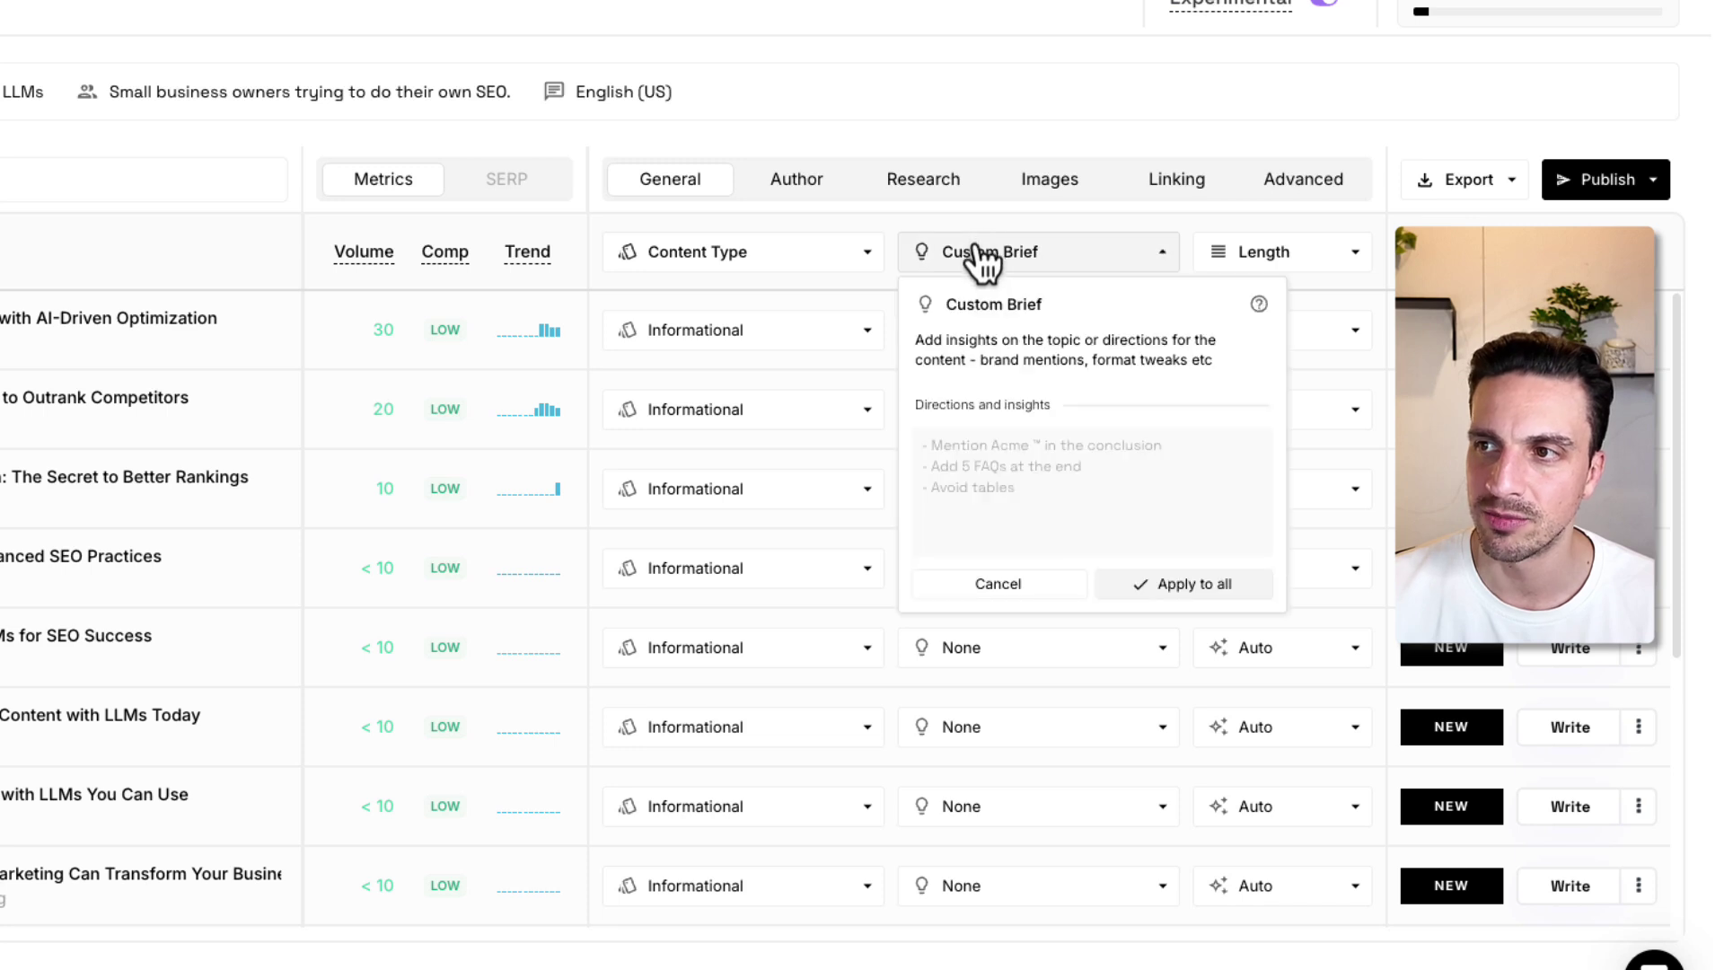
click(1033, 459)
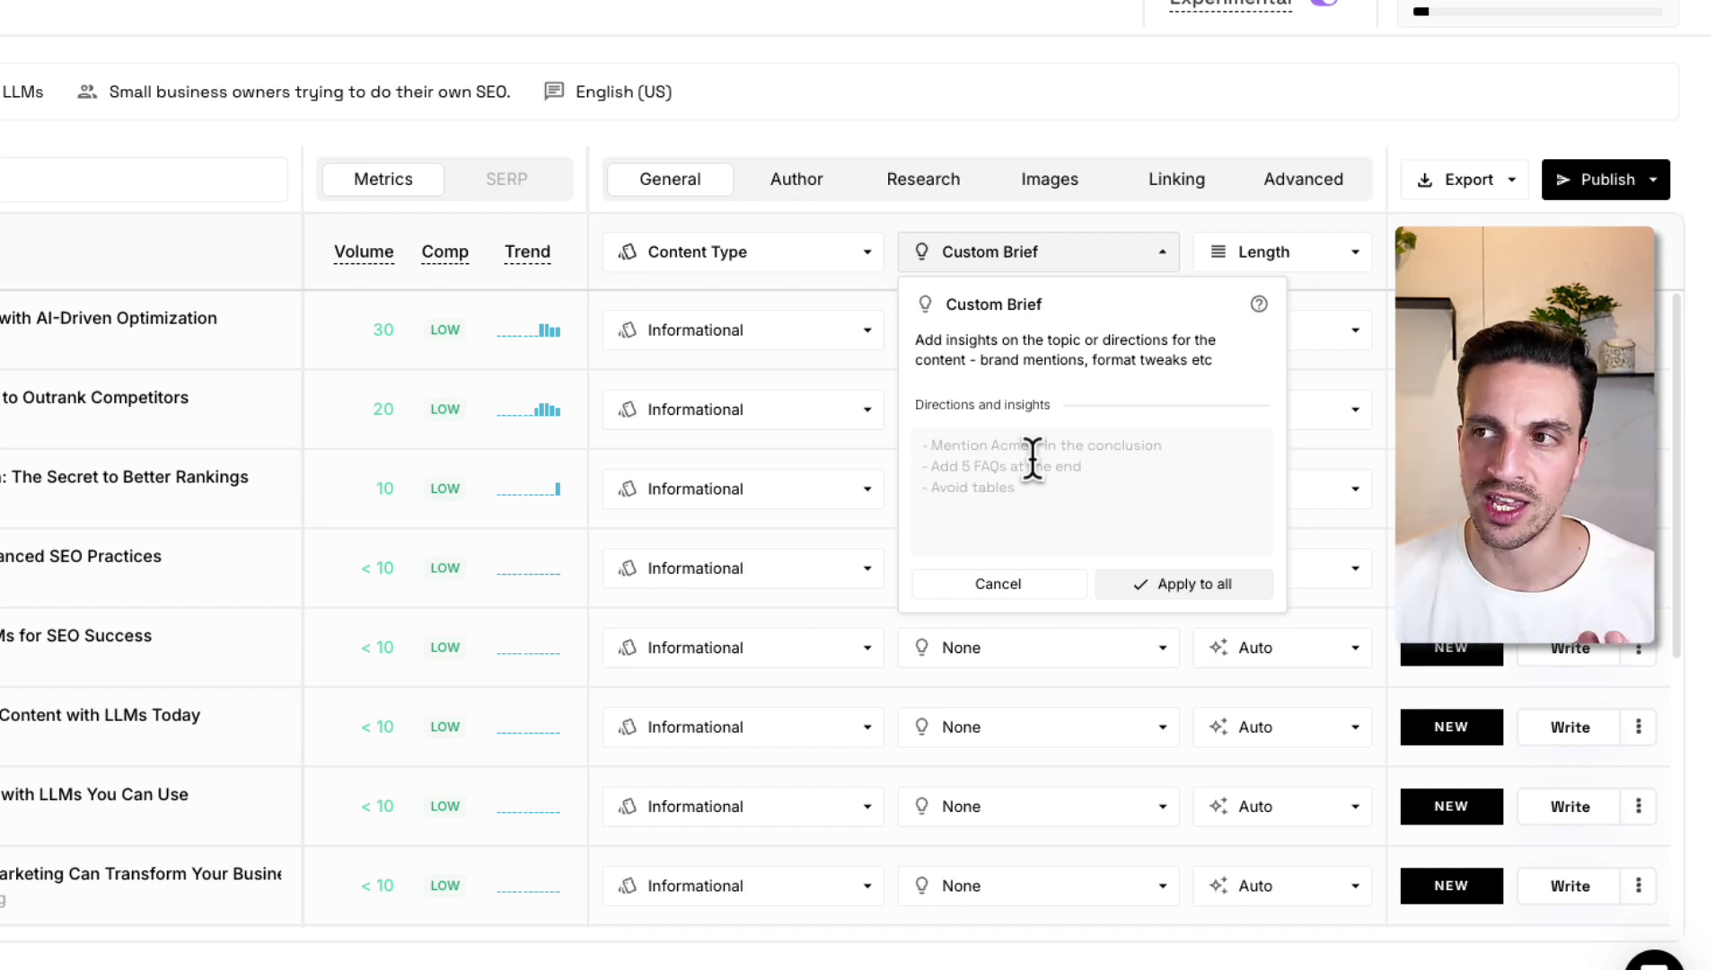
click(988, 126)
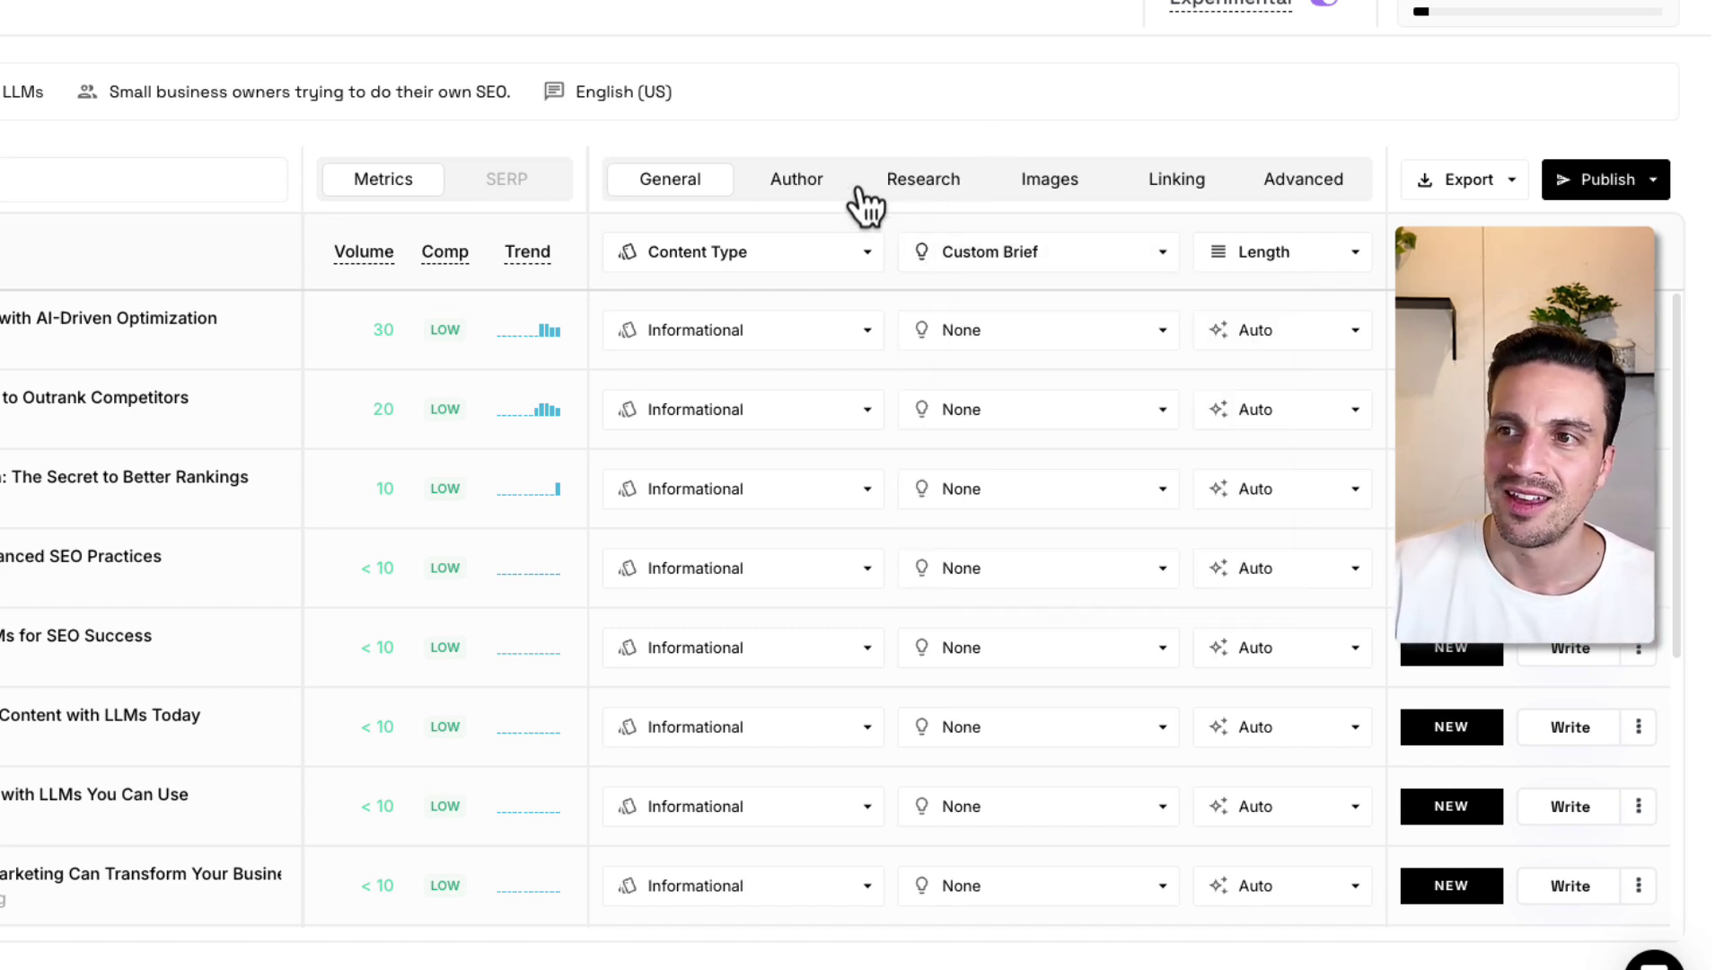
- On the Author tab, edit the custom AI Ranking voice's style guide and save it
click(811, 180)
click(810, 256)
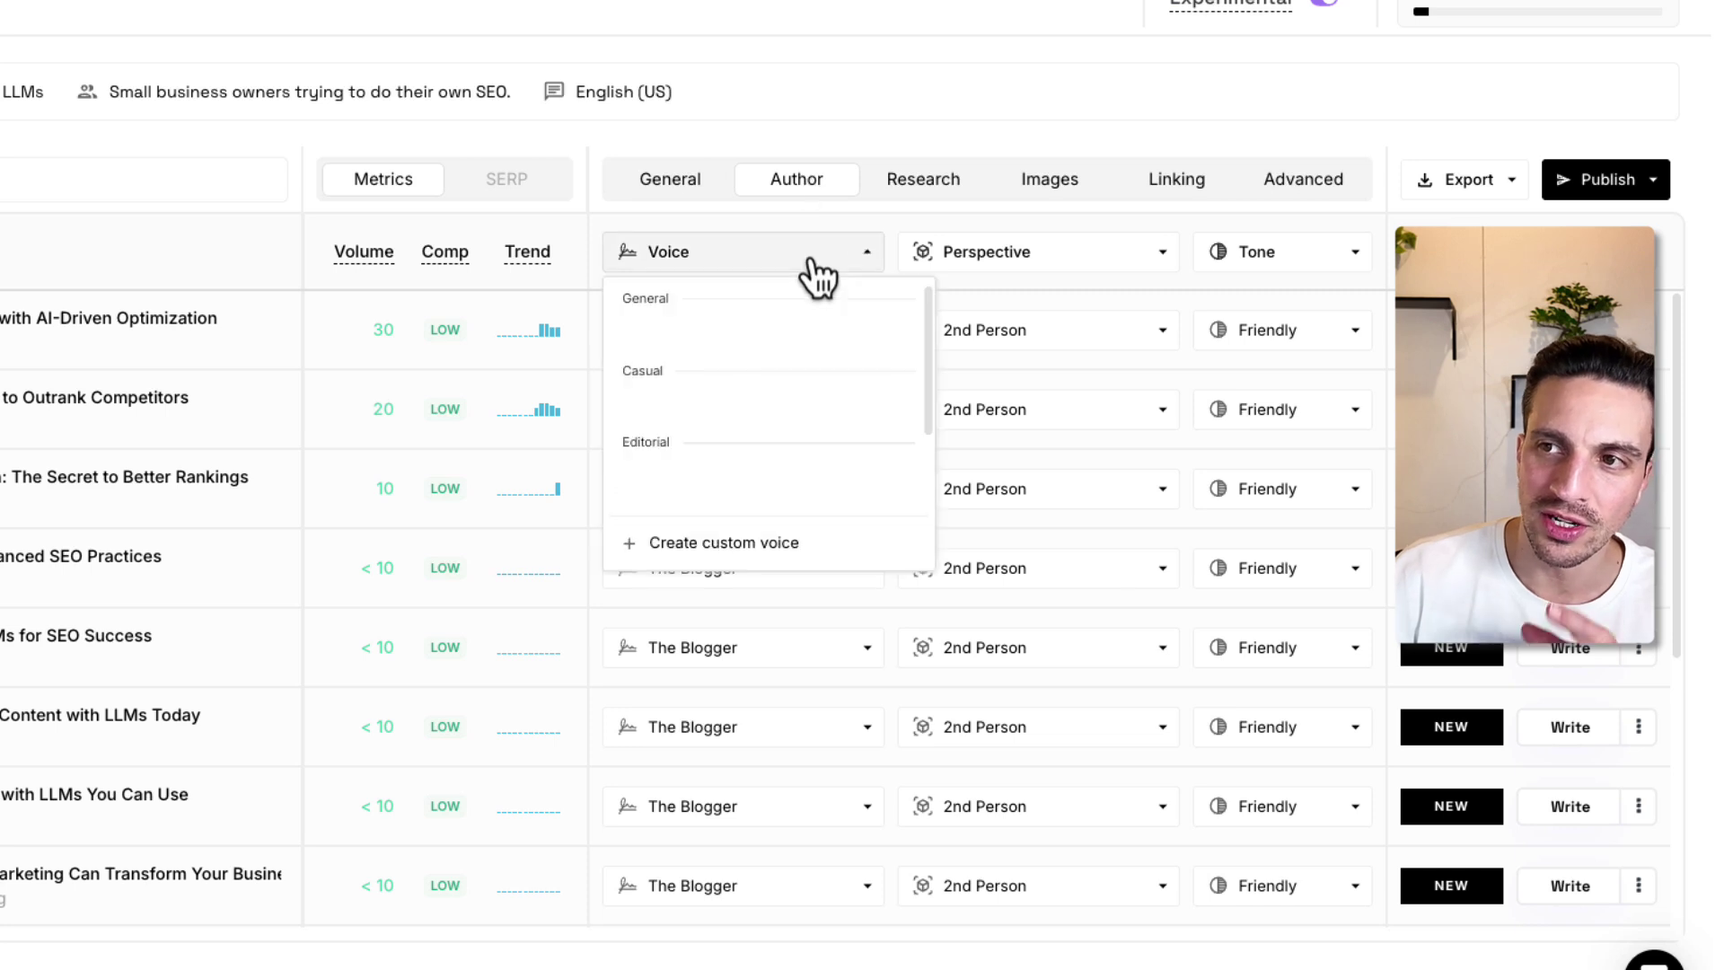
scroll(862, 385, down, 3)
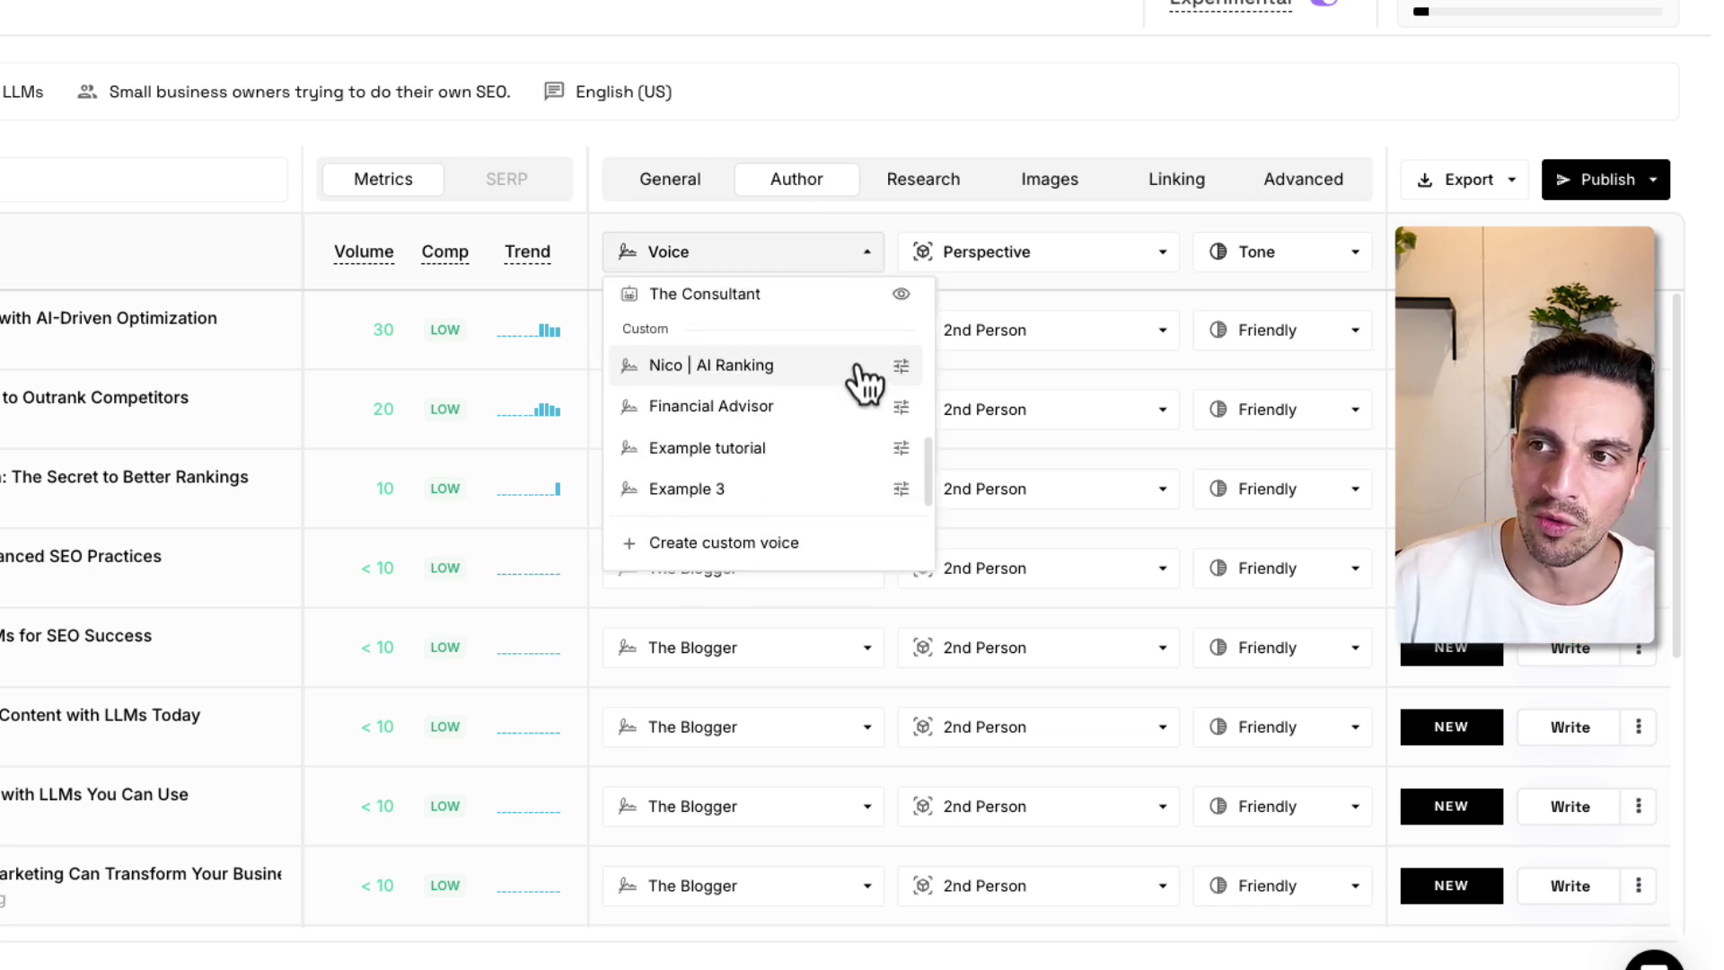
scroll(864, 377, up, 3)
scroll(864, 382, down, 3)
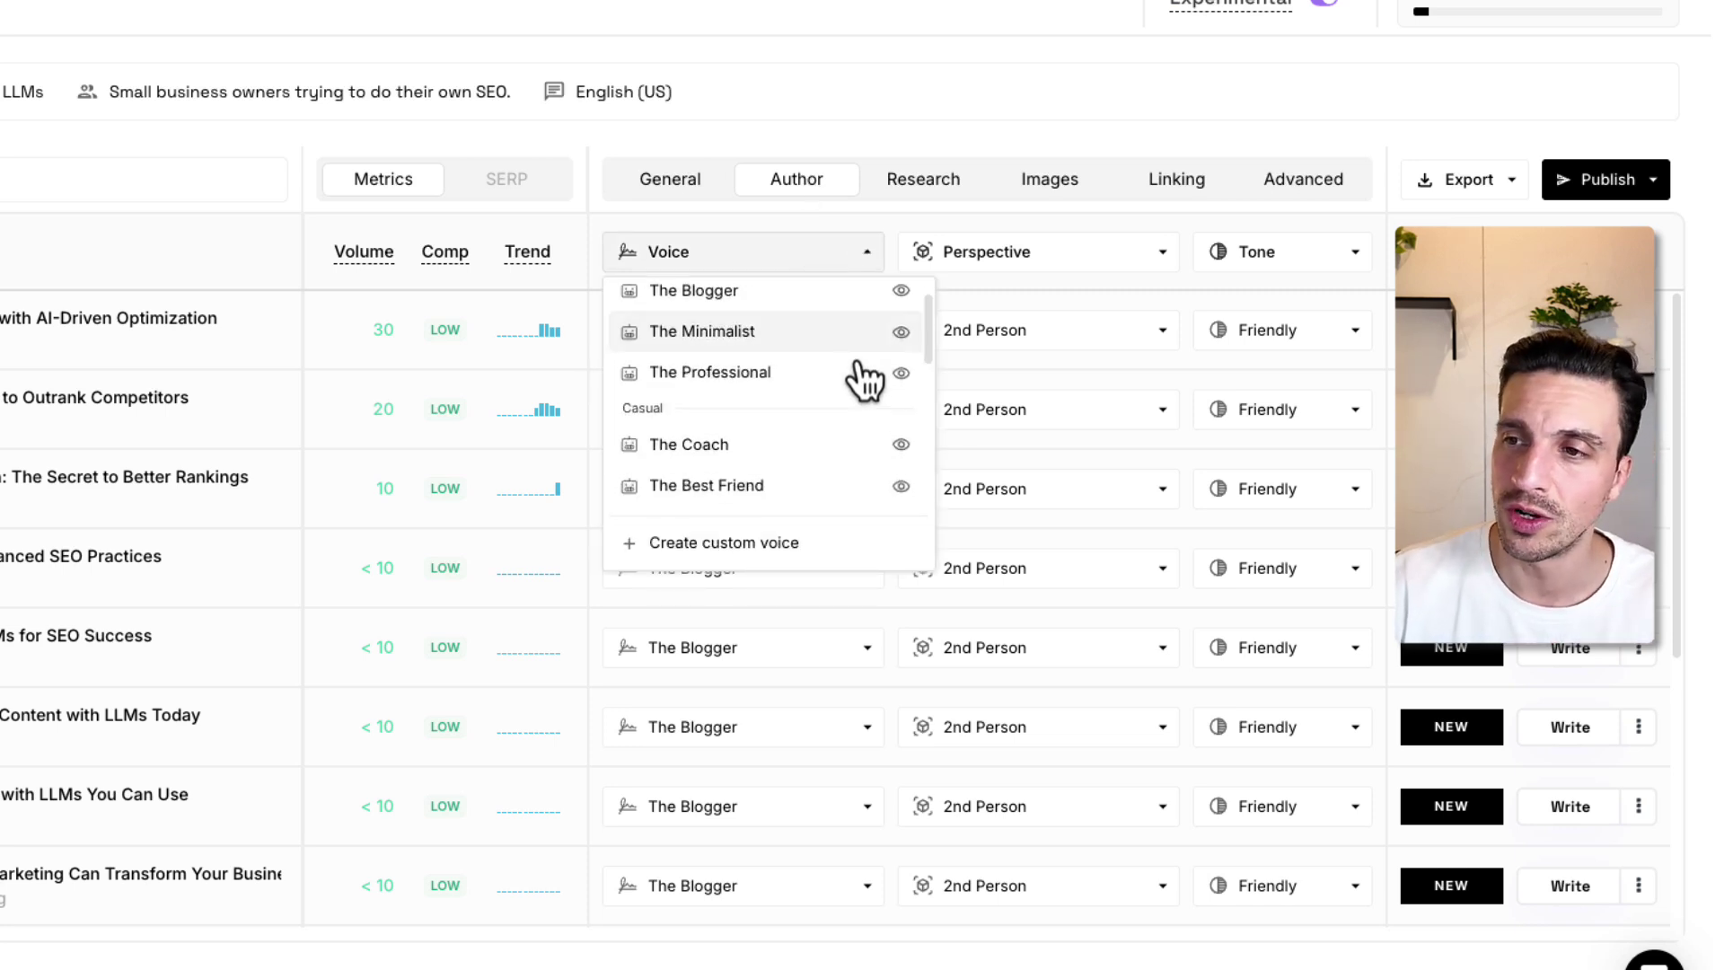
scroll(851, 449, down, 2)
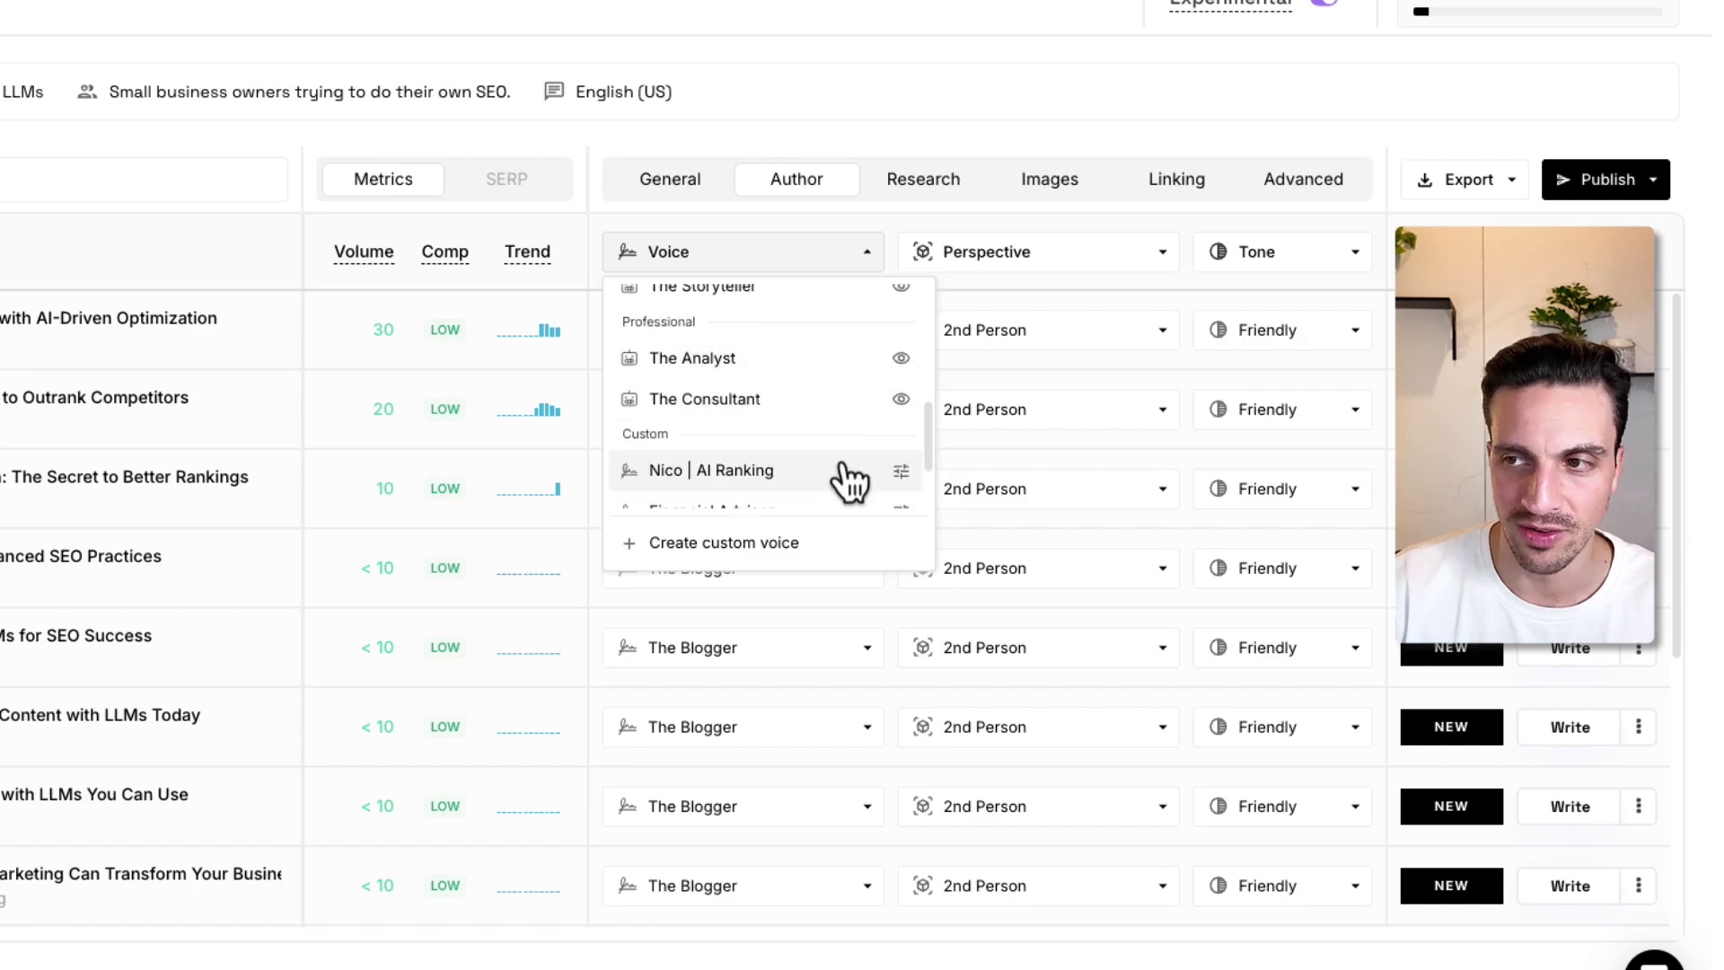
click(900, 473)
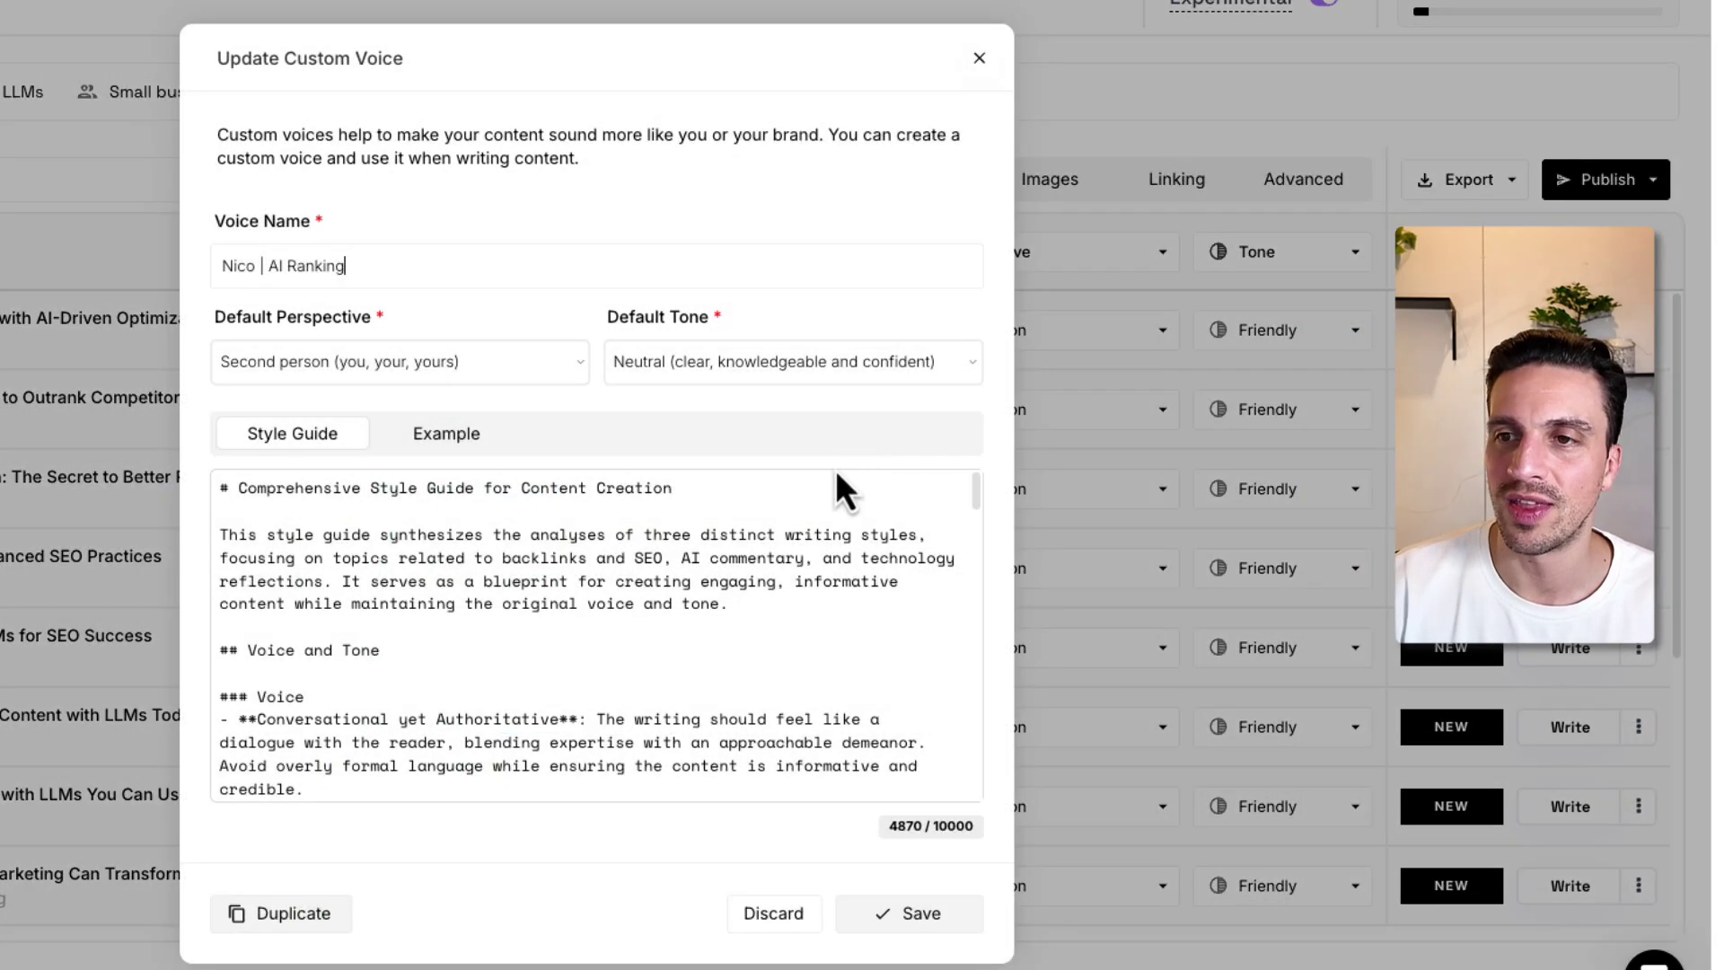
scroll(570, 624, down, 1)
scroll(570, 624, down, 10)
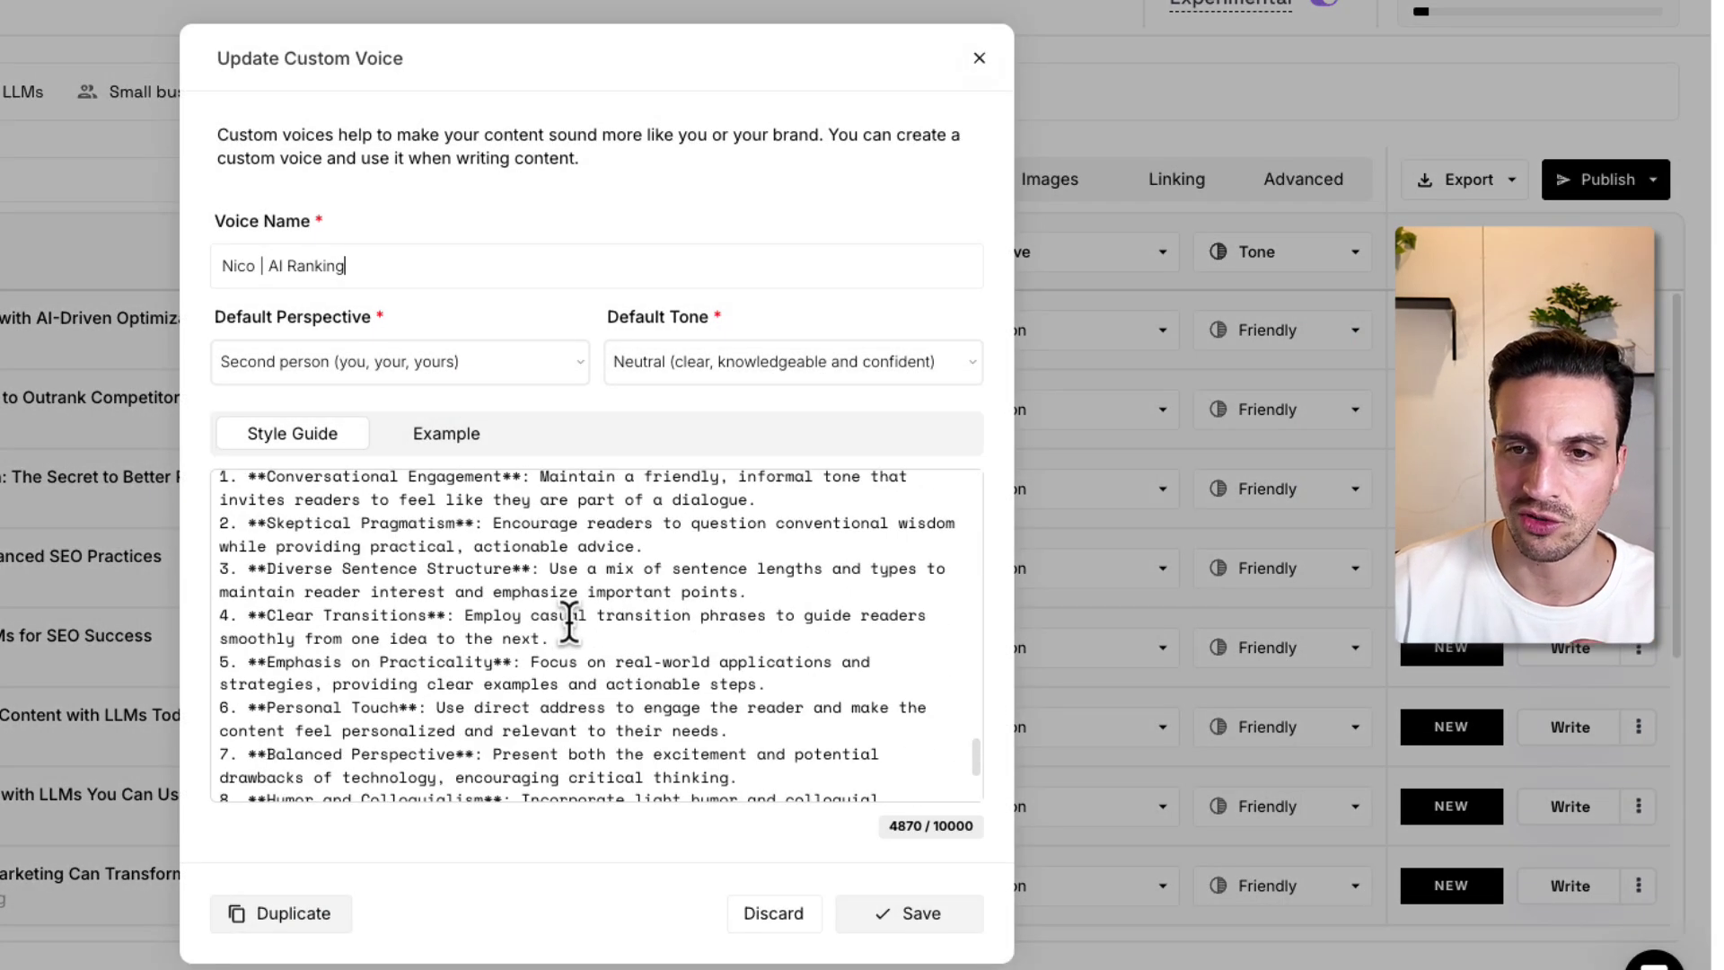
scroll(570, 624, up, 8)
scroll(571, 624, up, 3)
click(897, 920)
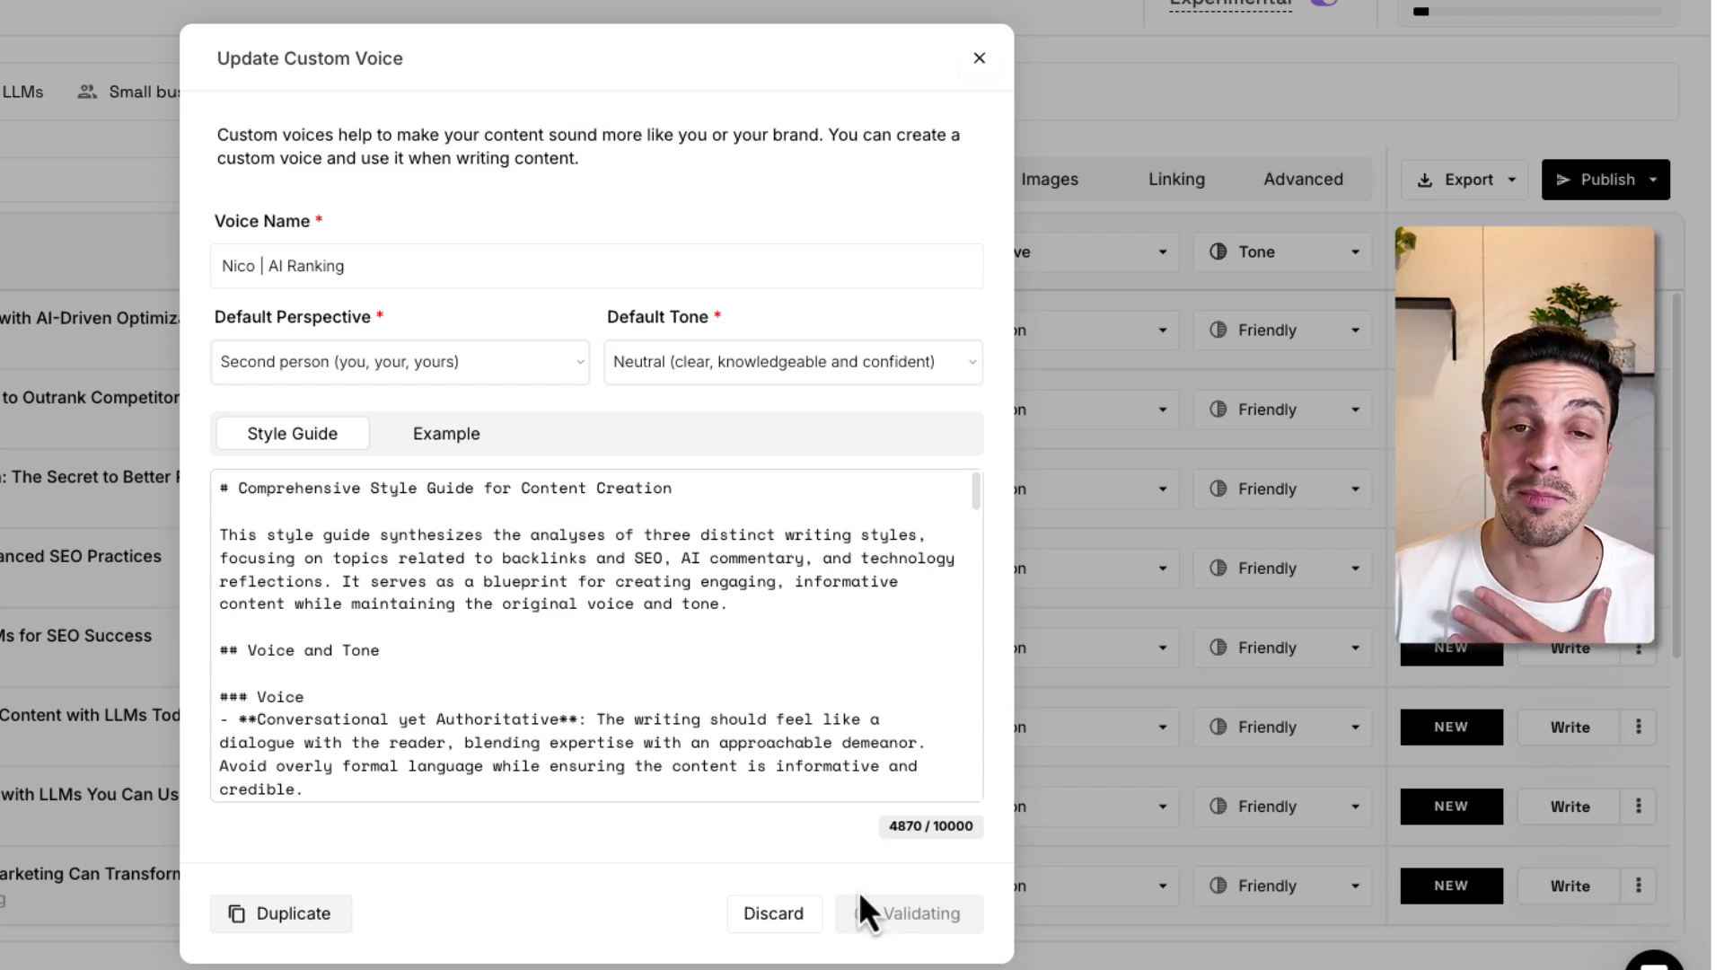
- Apply the custom AI Ranking voice to the first article, switching its tone to Neutral
click(978, 60)
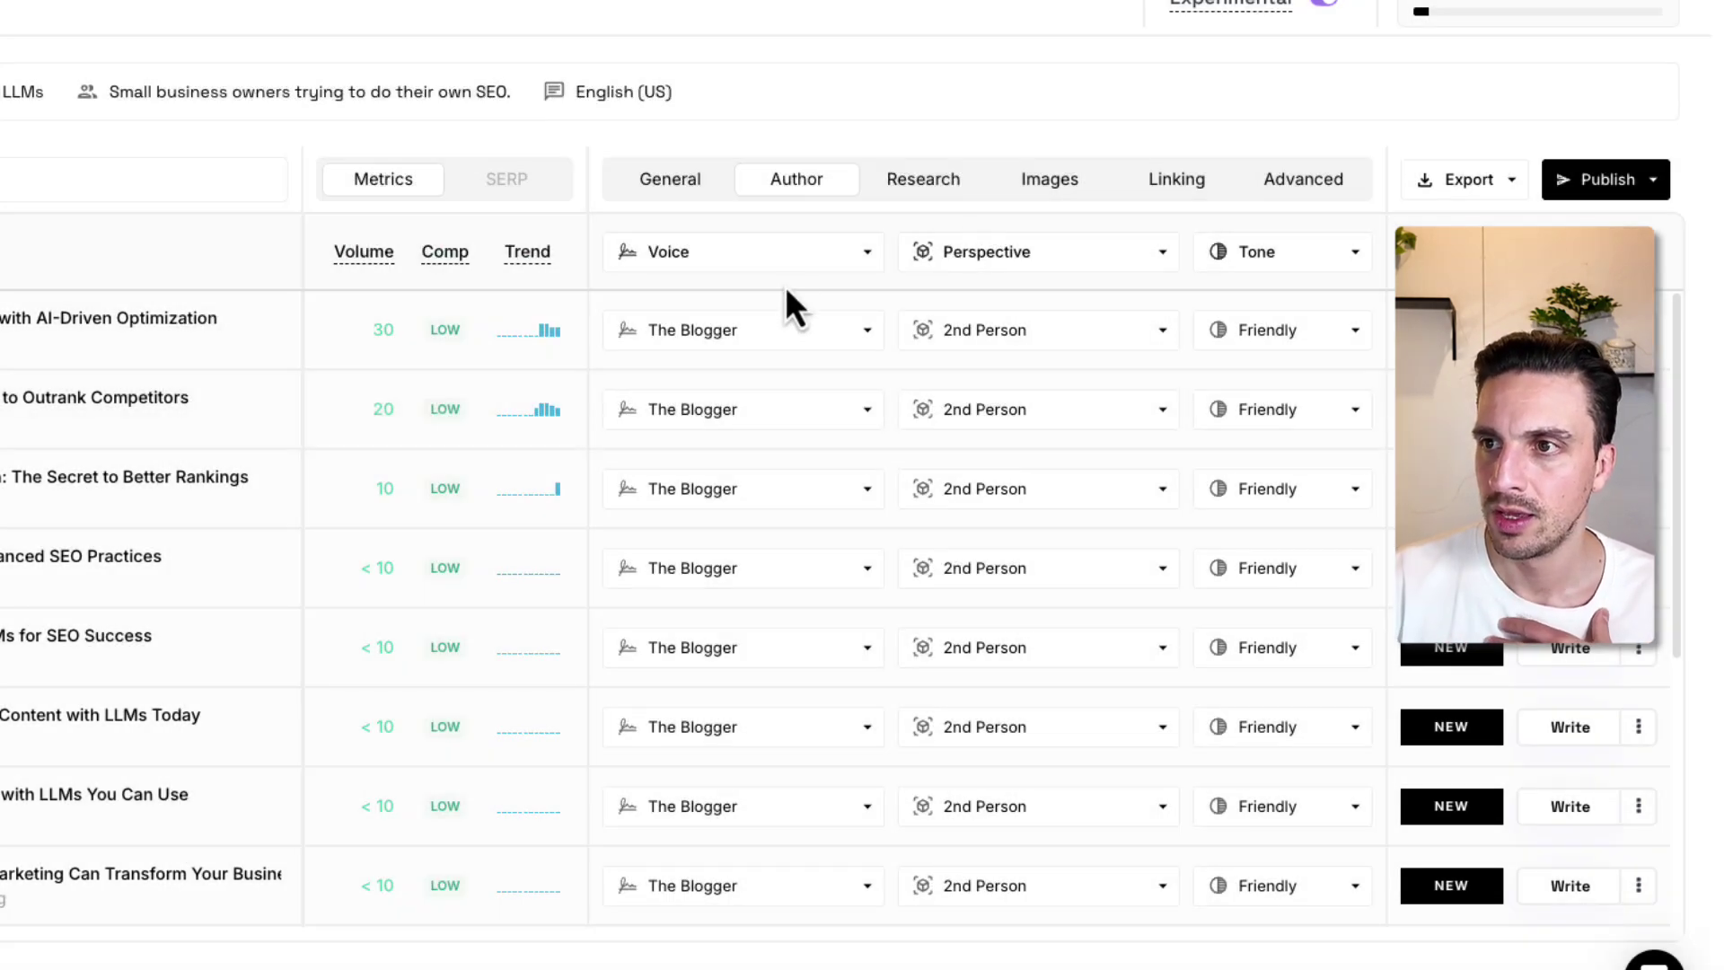
click(824, 331)
scroll(827, 422, down, 5)
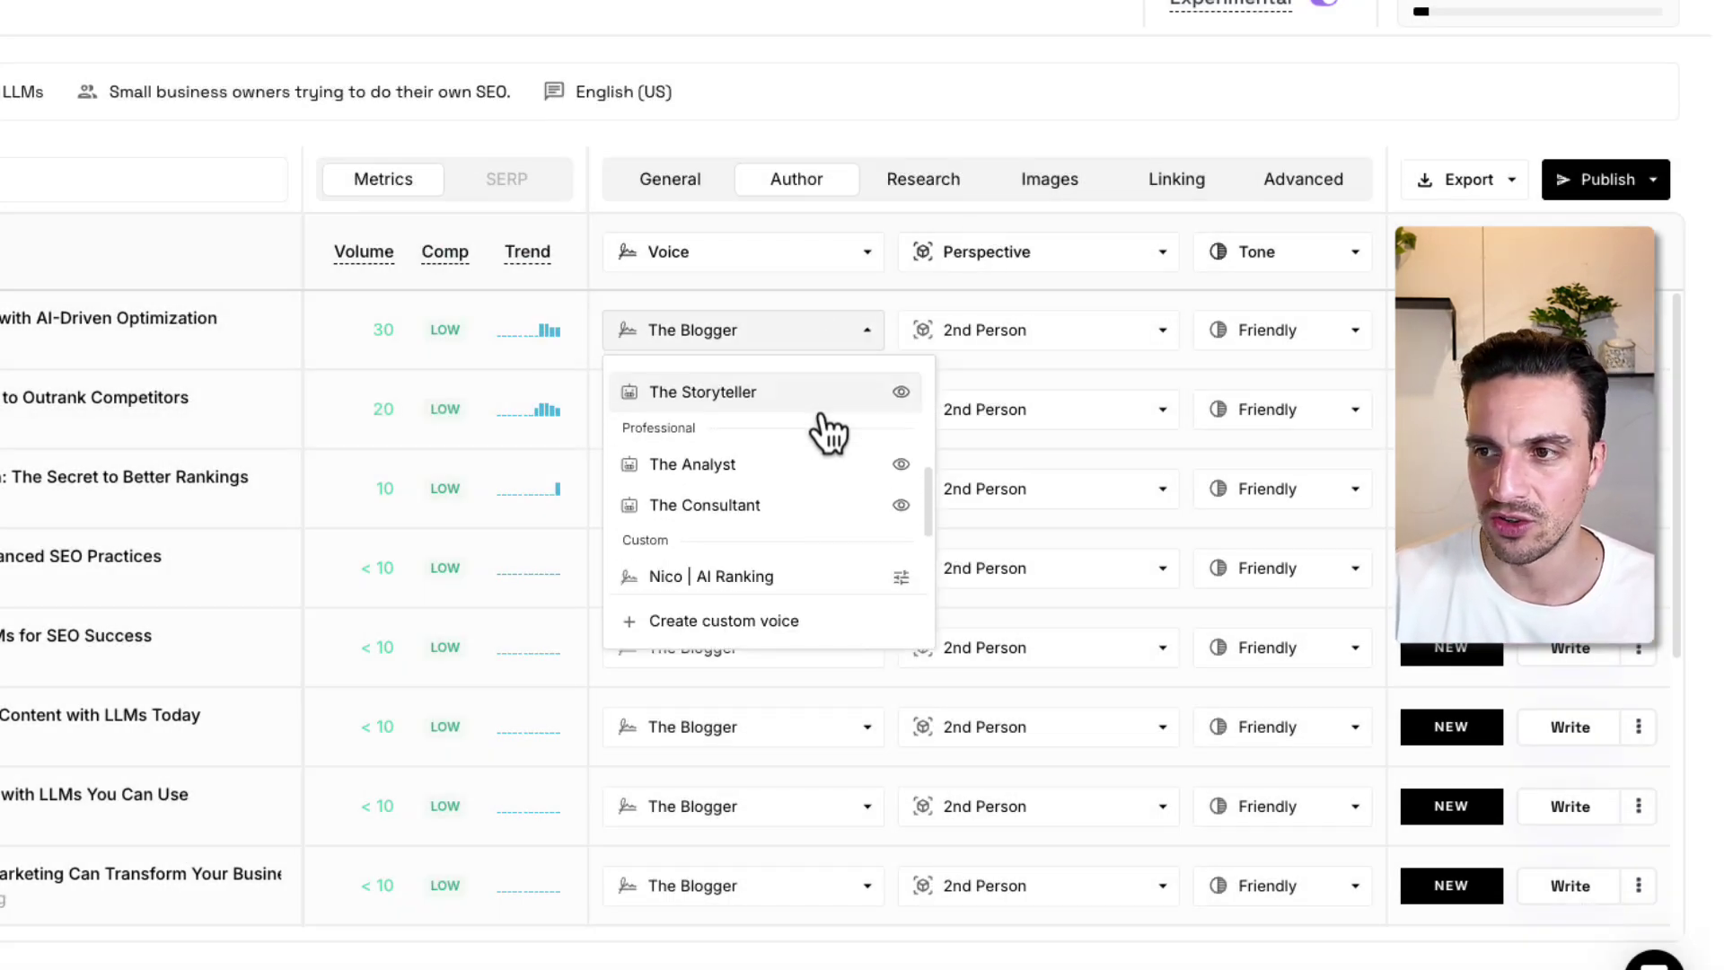
click(812, 445)
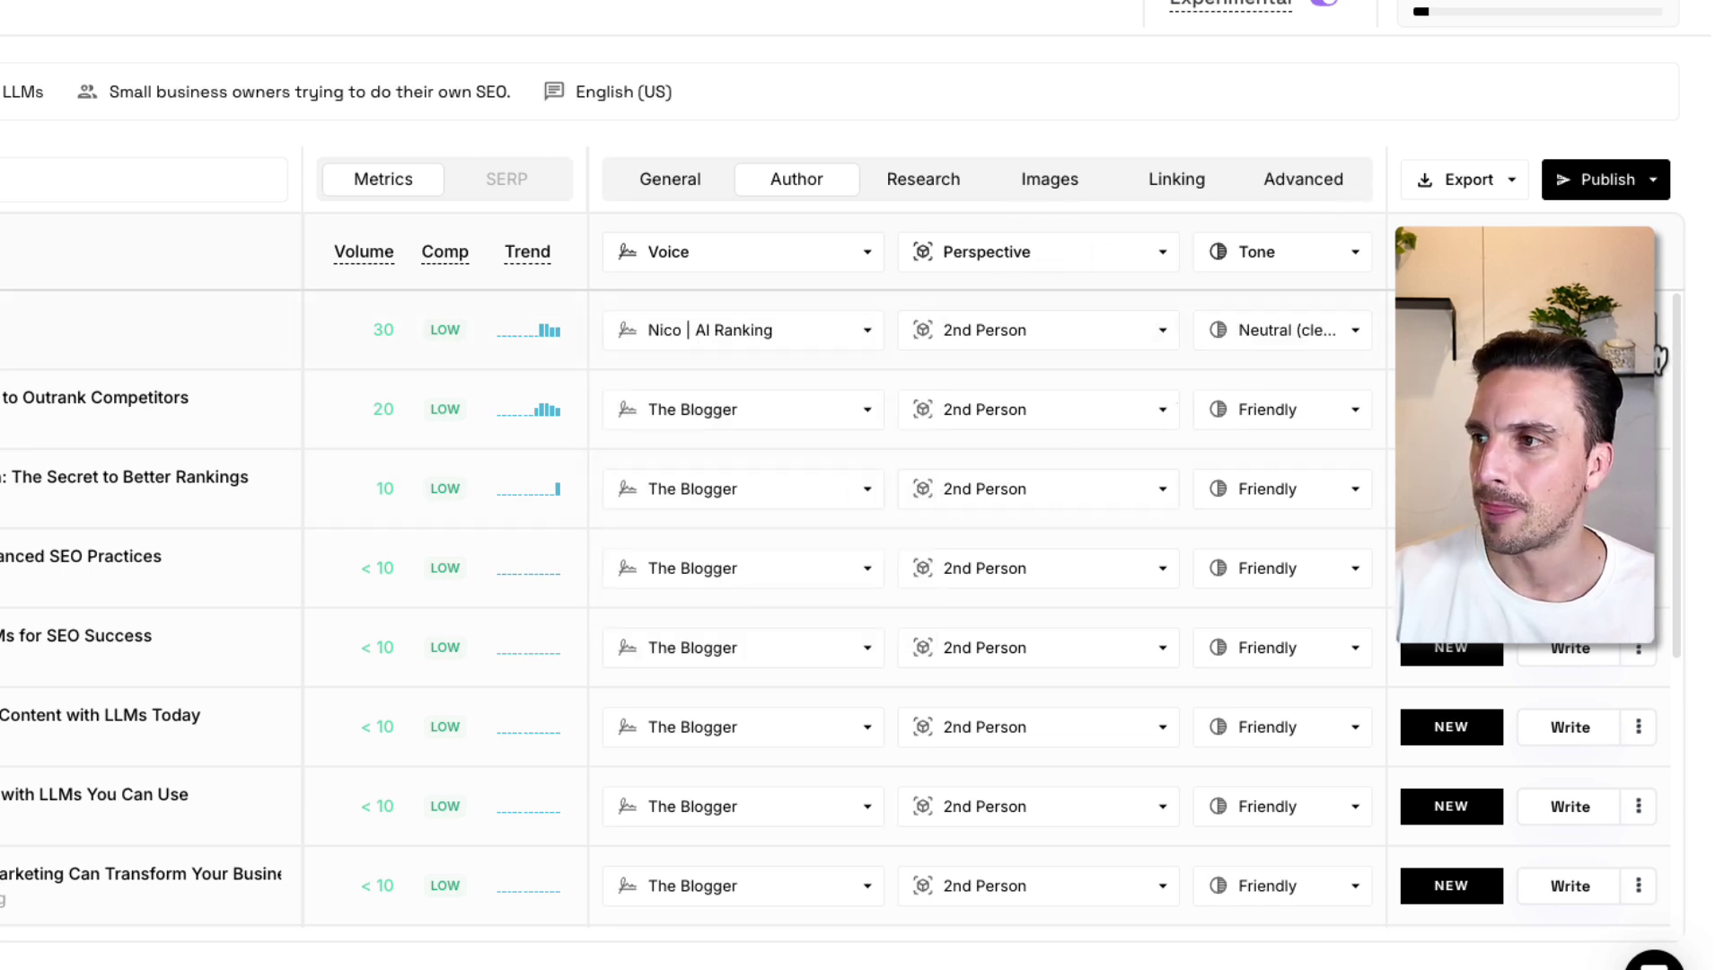
- Turn on automated research for every article in the cluster
click(1655, 351)
key(Escape)
click(923, 178)
click(743, 251)
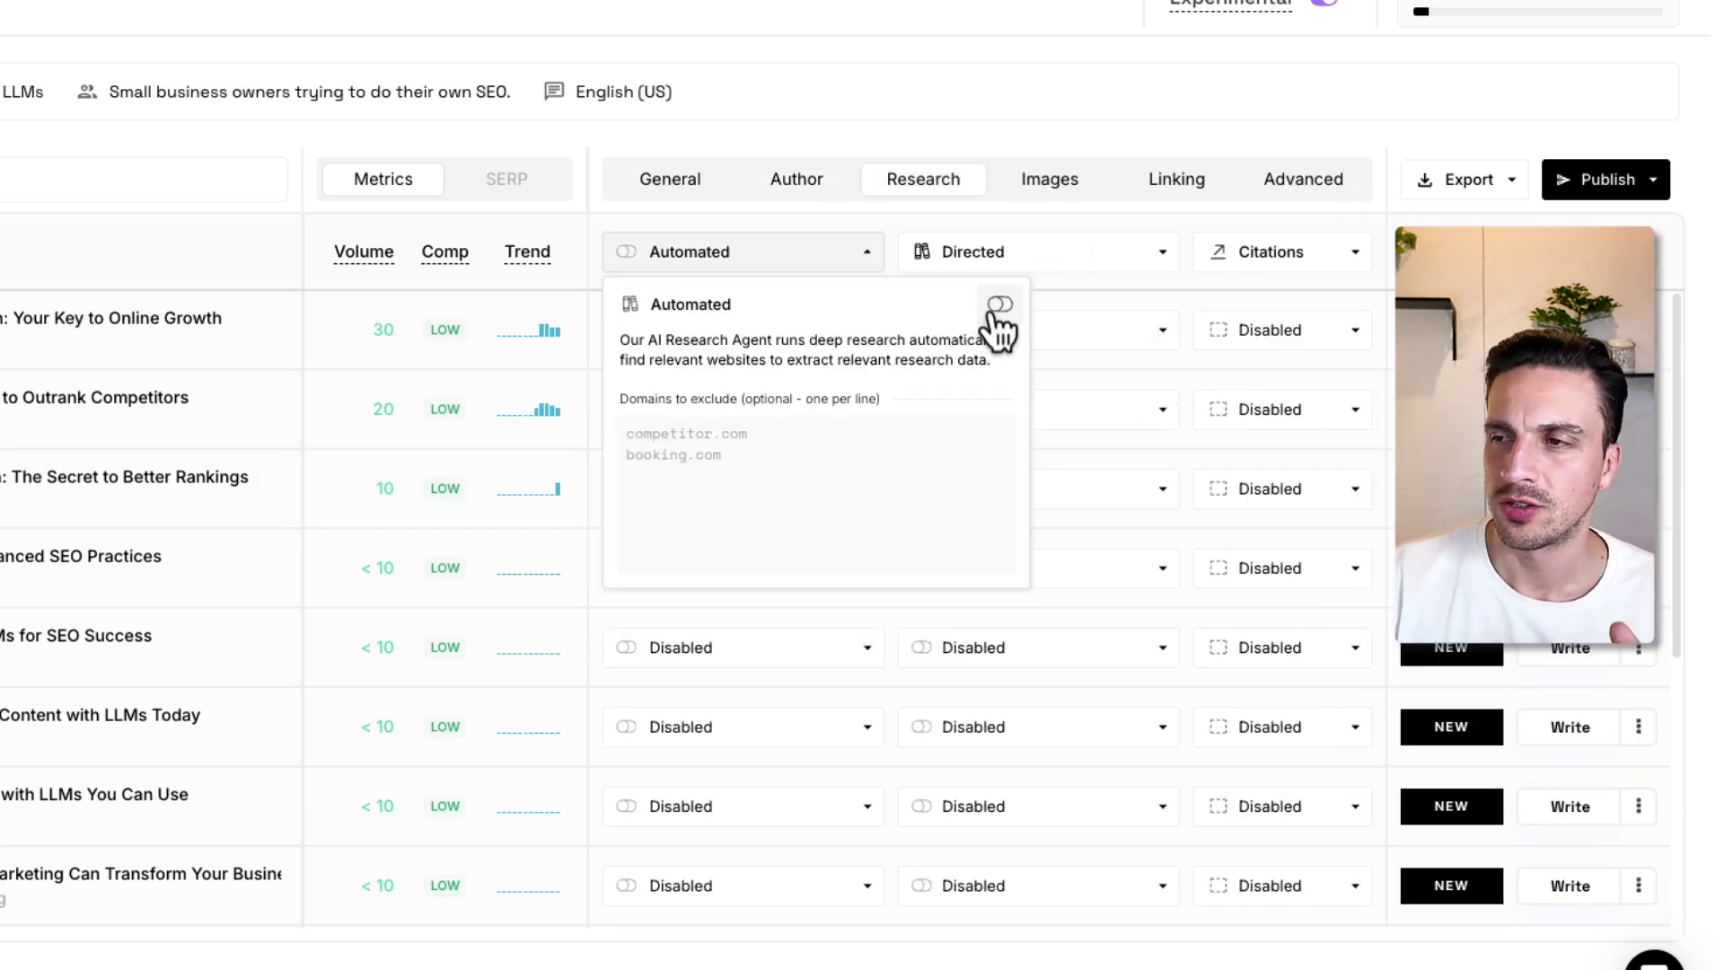
click(1006, 262)
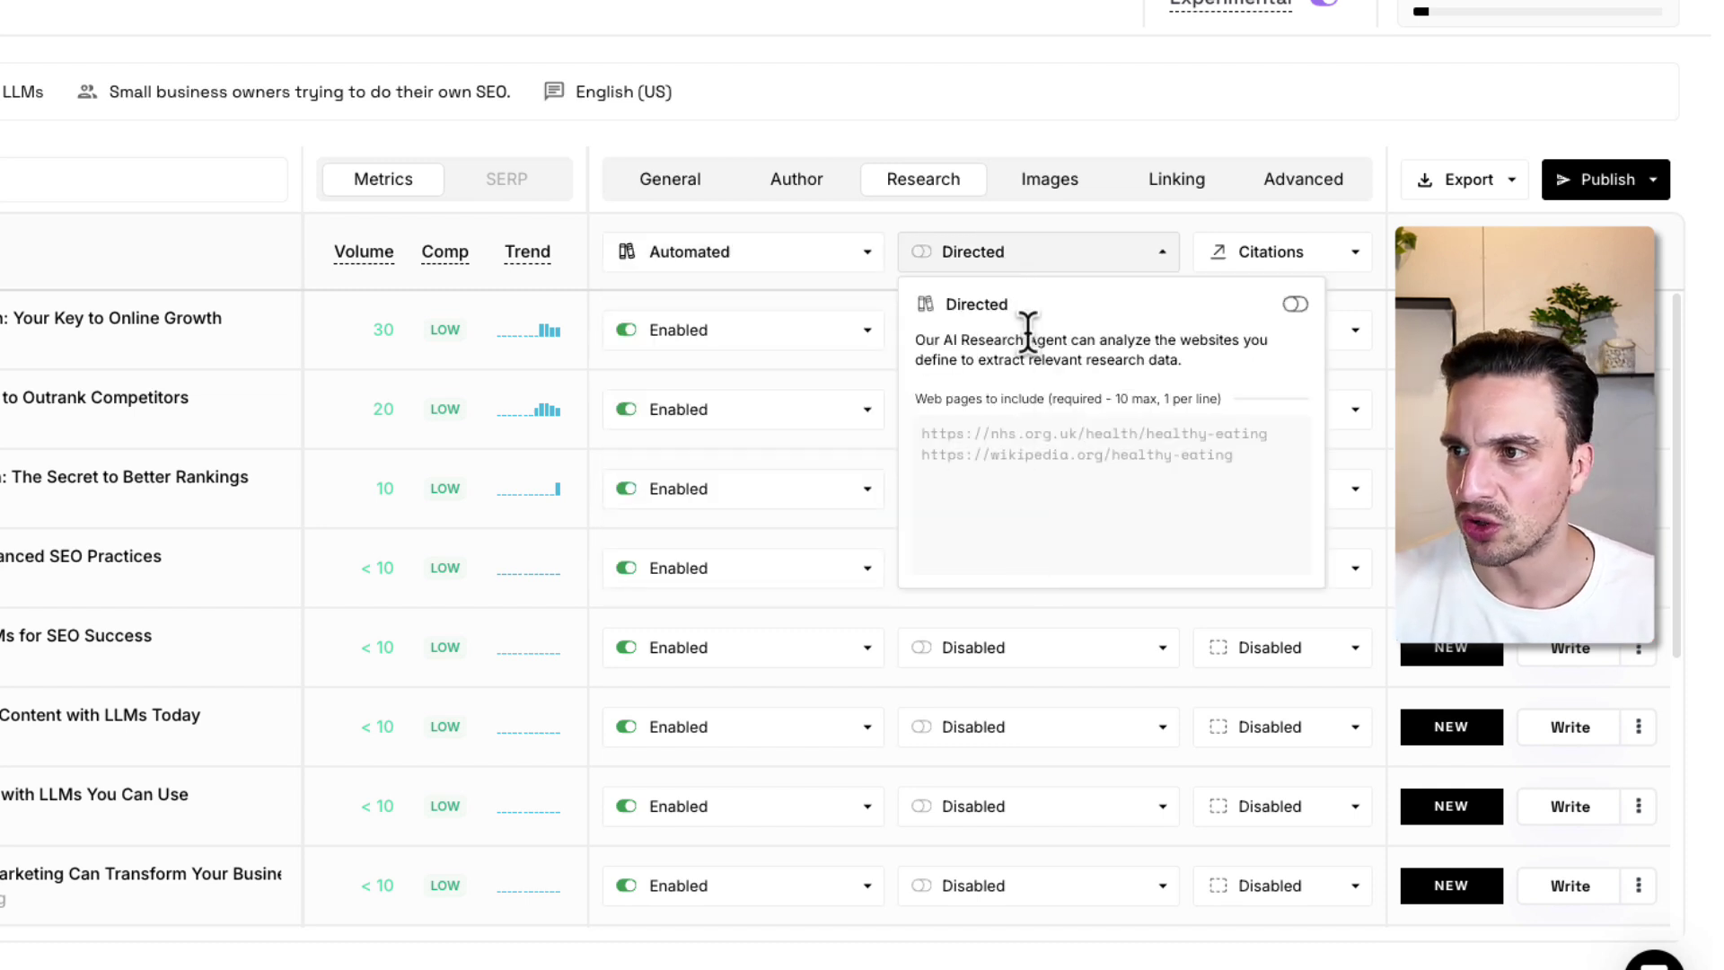
click(999, 151)
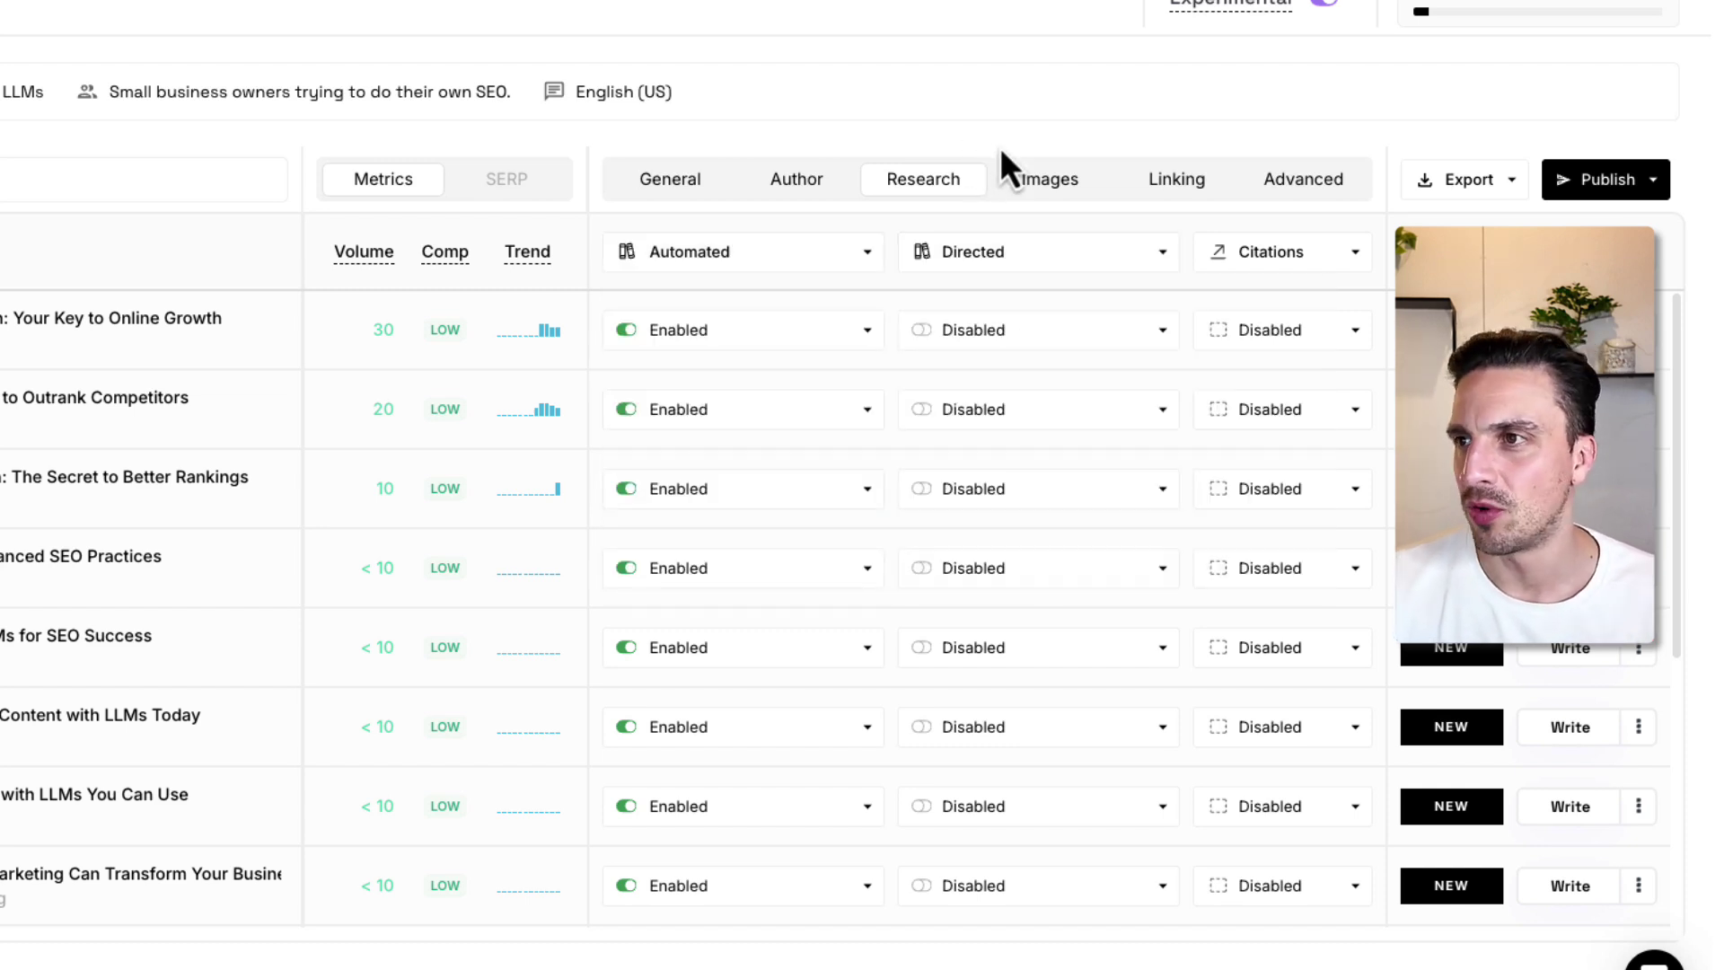
- Set the first article's image source to Stability
click(1044, 186)
click(776, 339)
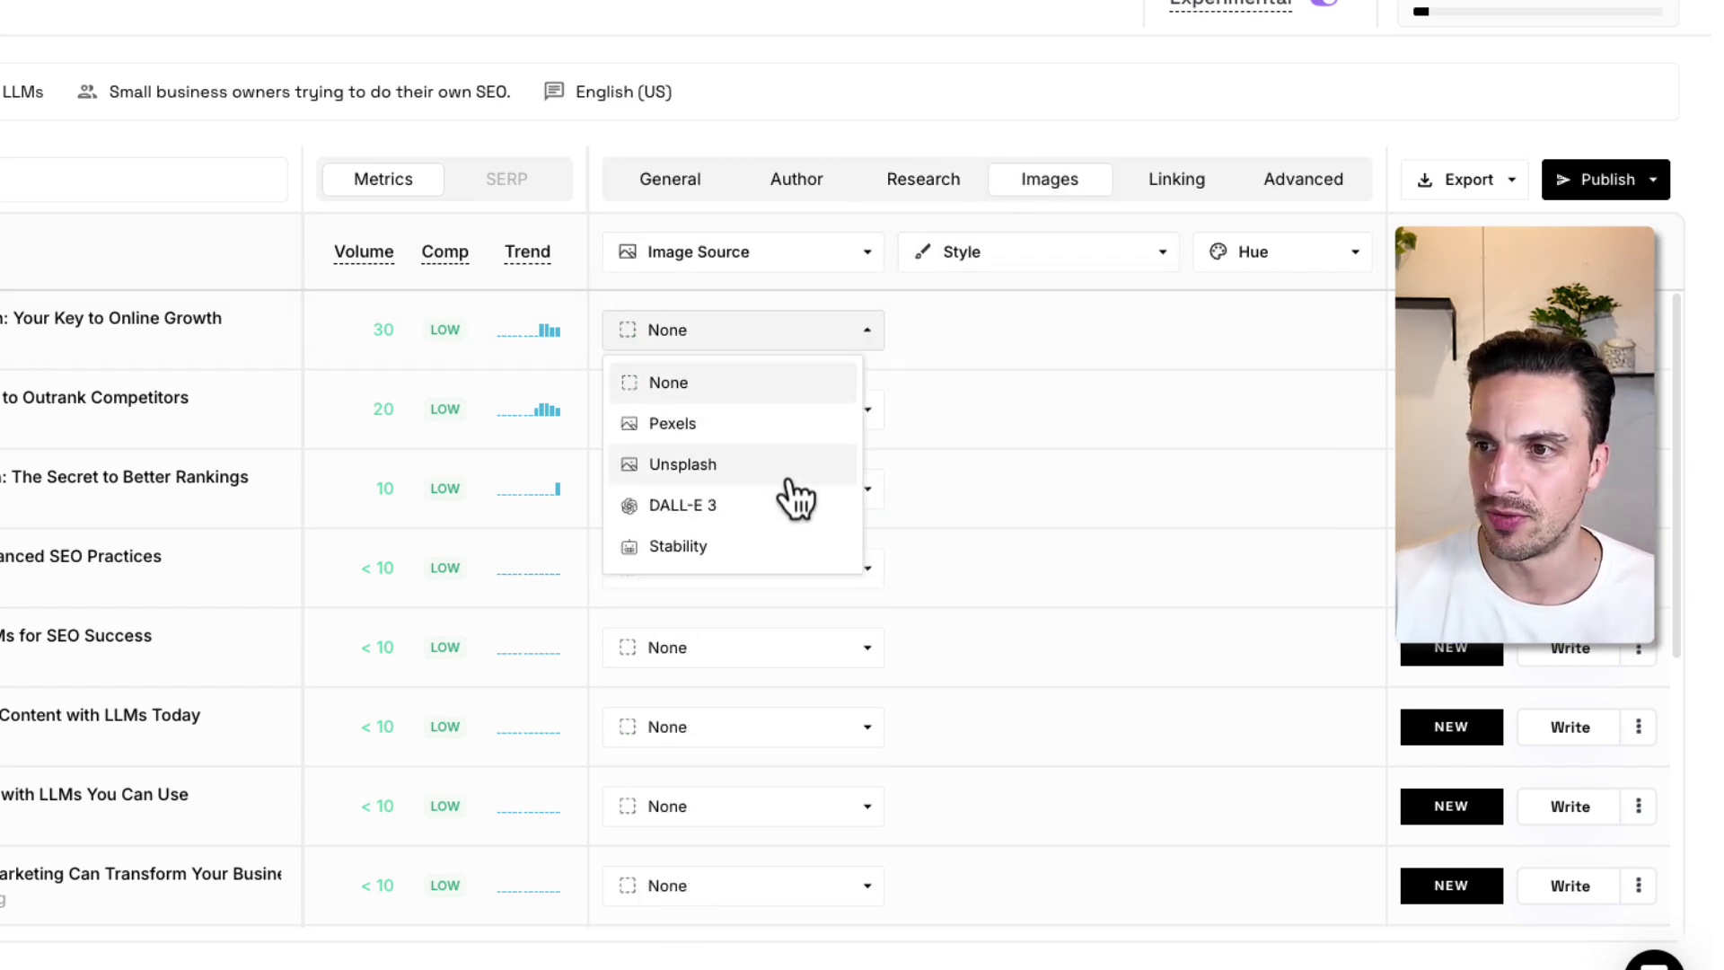
click(778, 546)
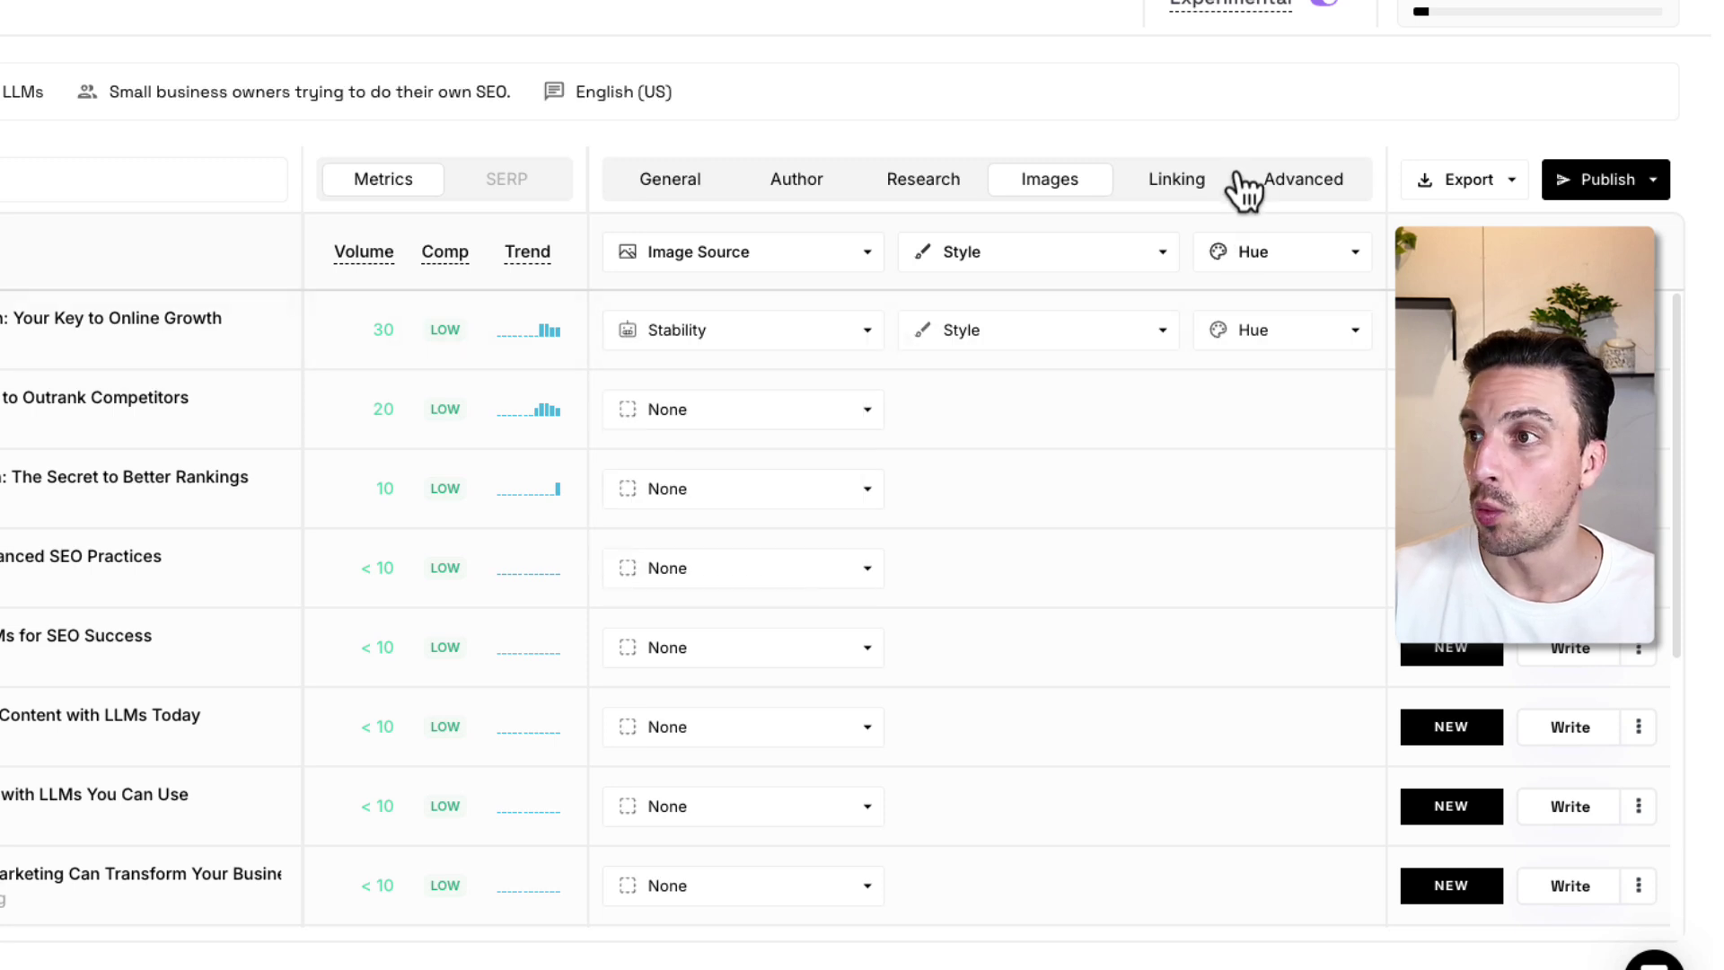
- Apply the Opportunistic internal linking strategy to all articles
click(1176, 179)
click(754, 328)
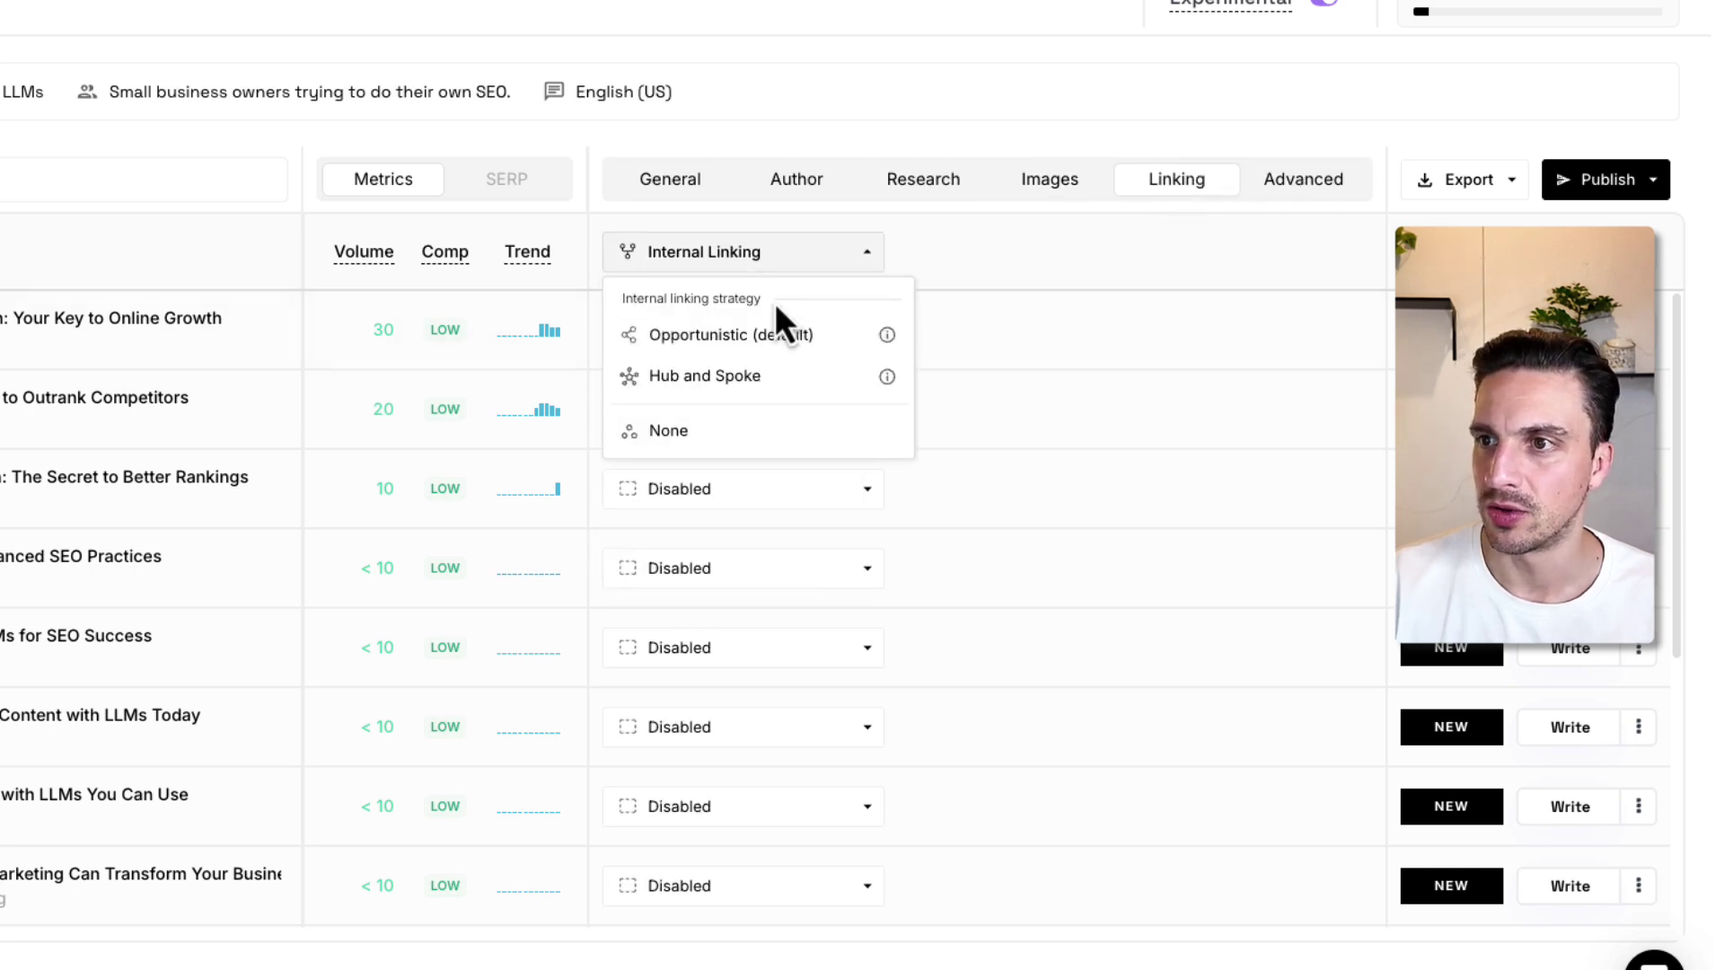
click(791, 337)
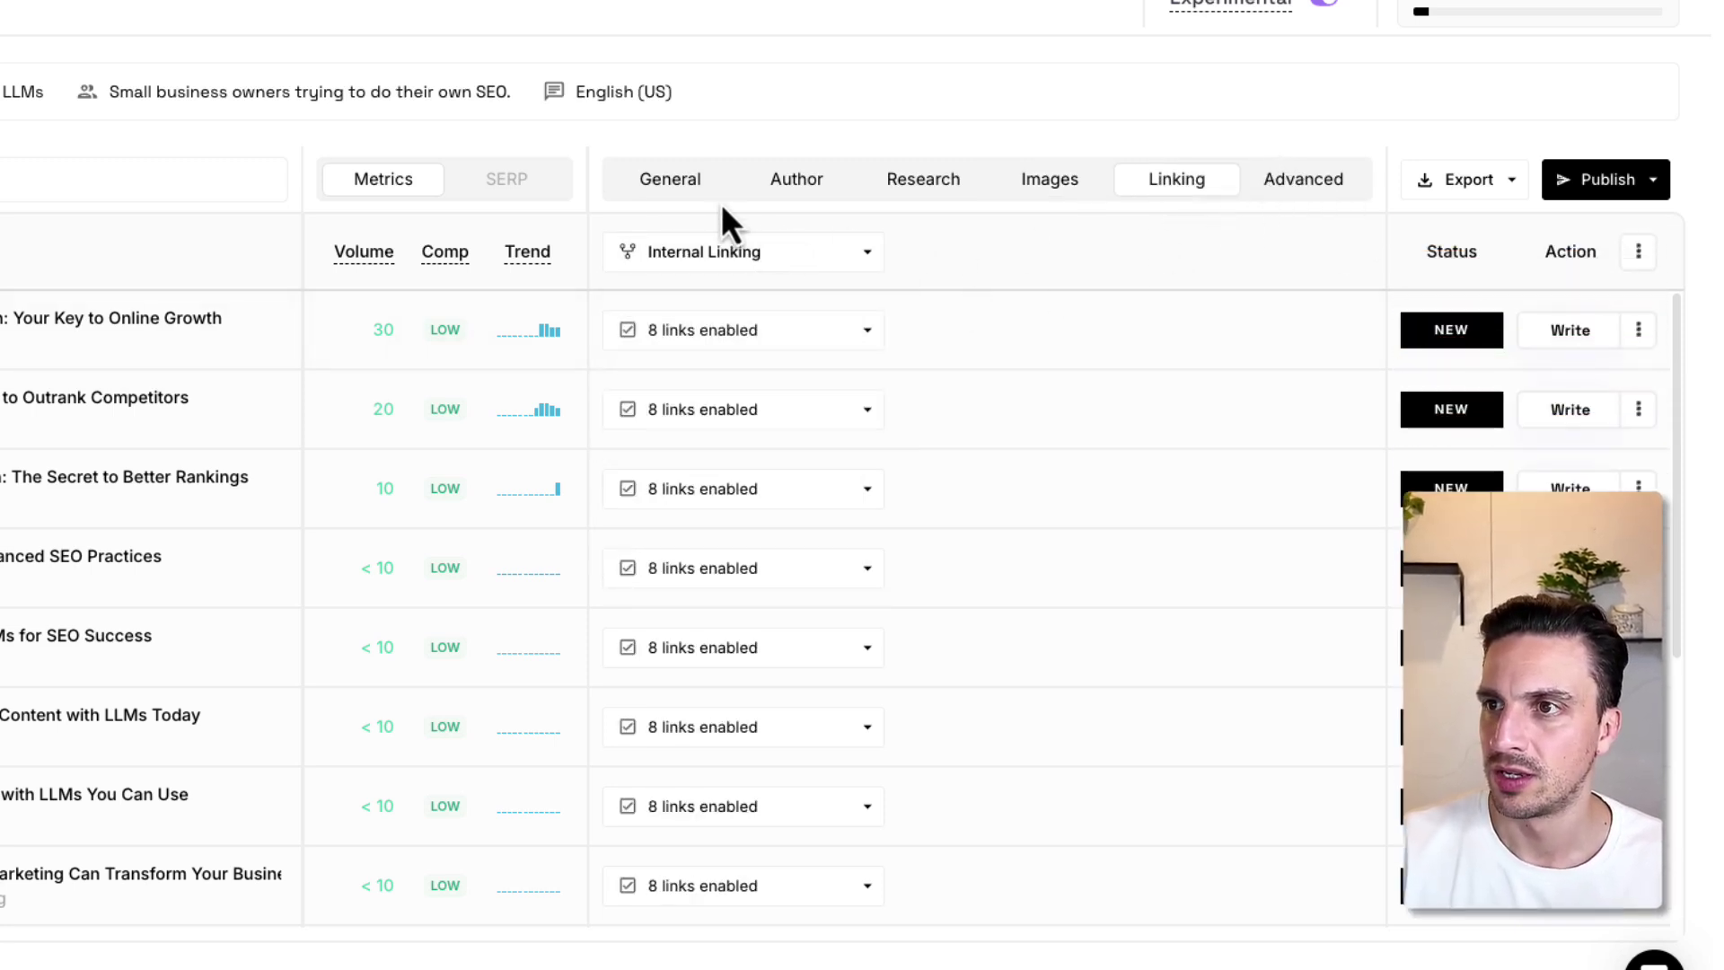
- Write the first cluster article with Opportunistic linking, checking the GPT o1 model under Advanced
click(665, 184)
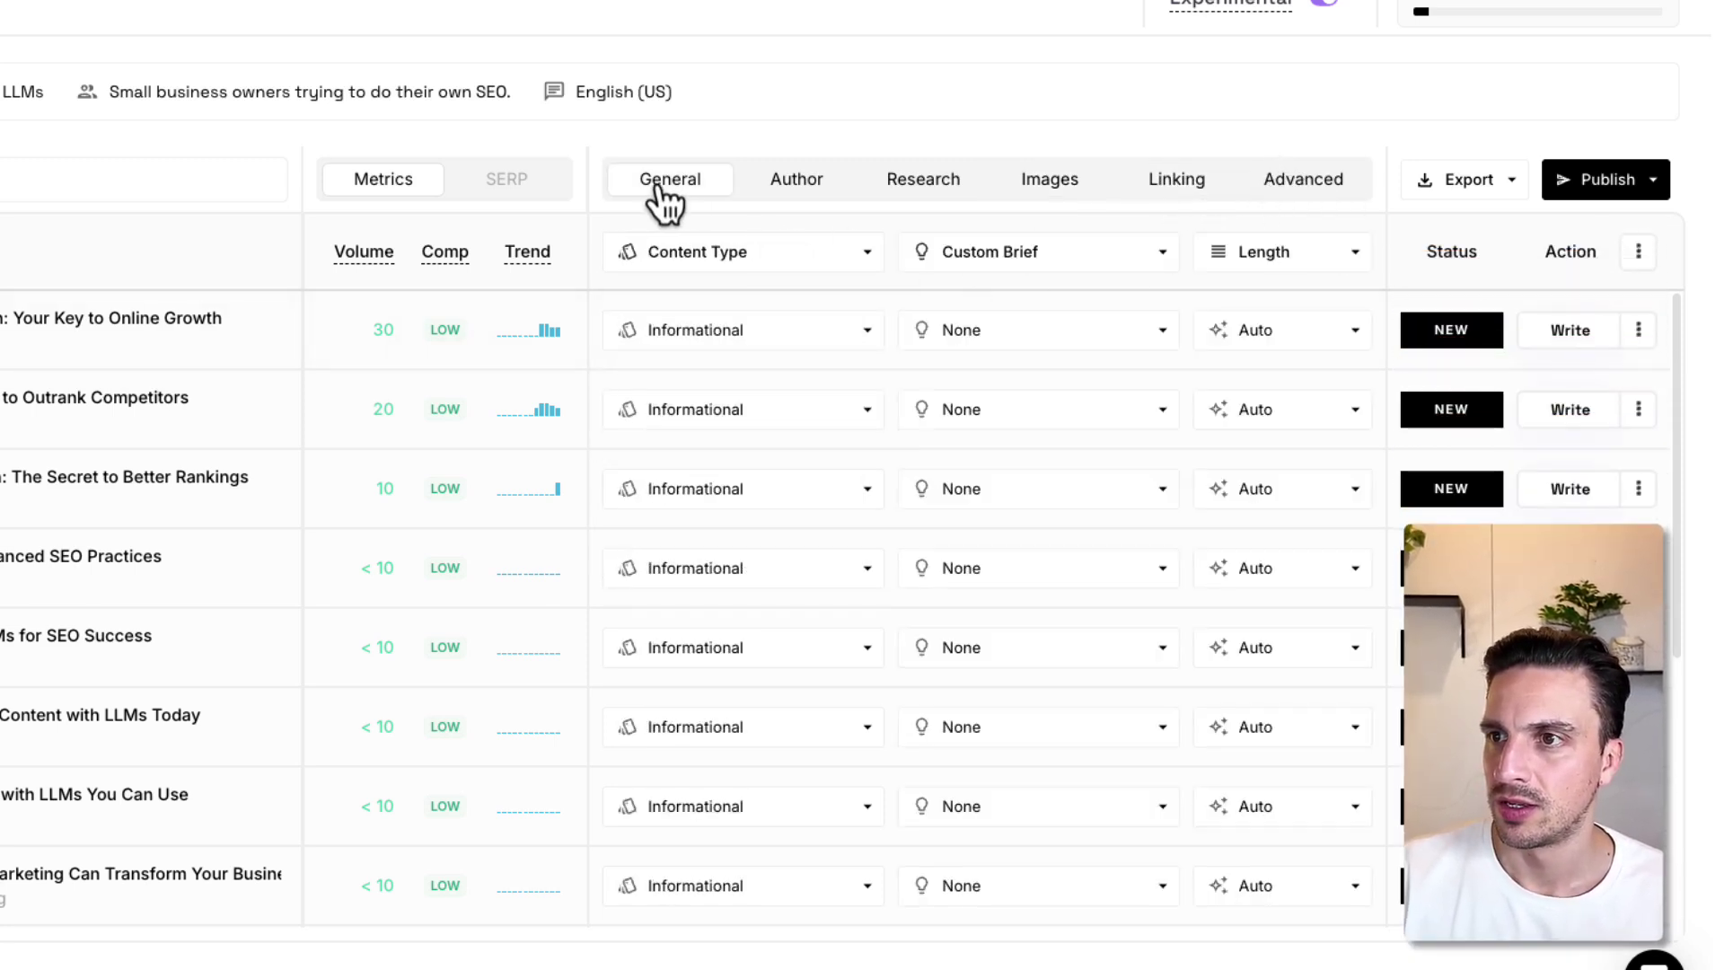
click(1558, 334)
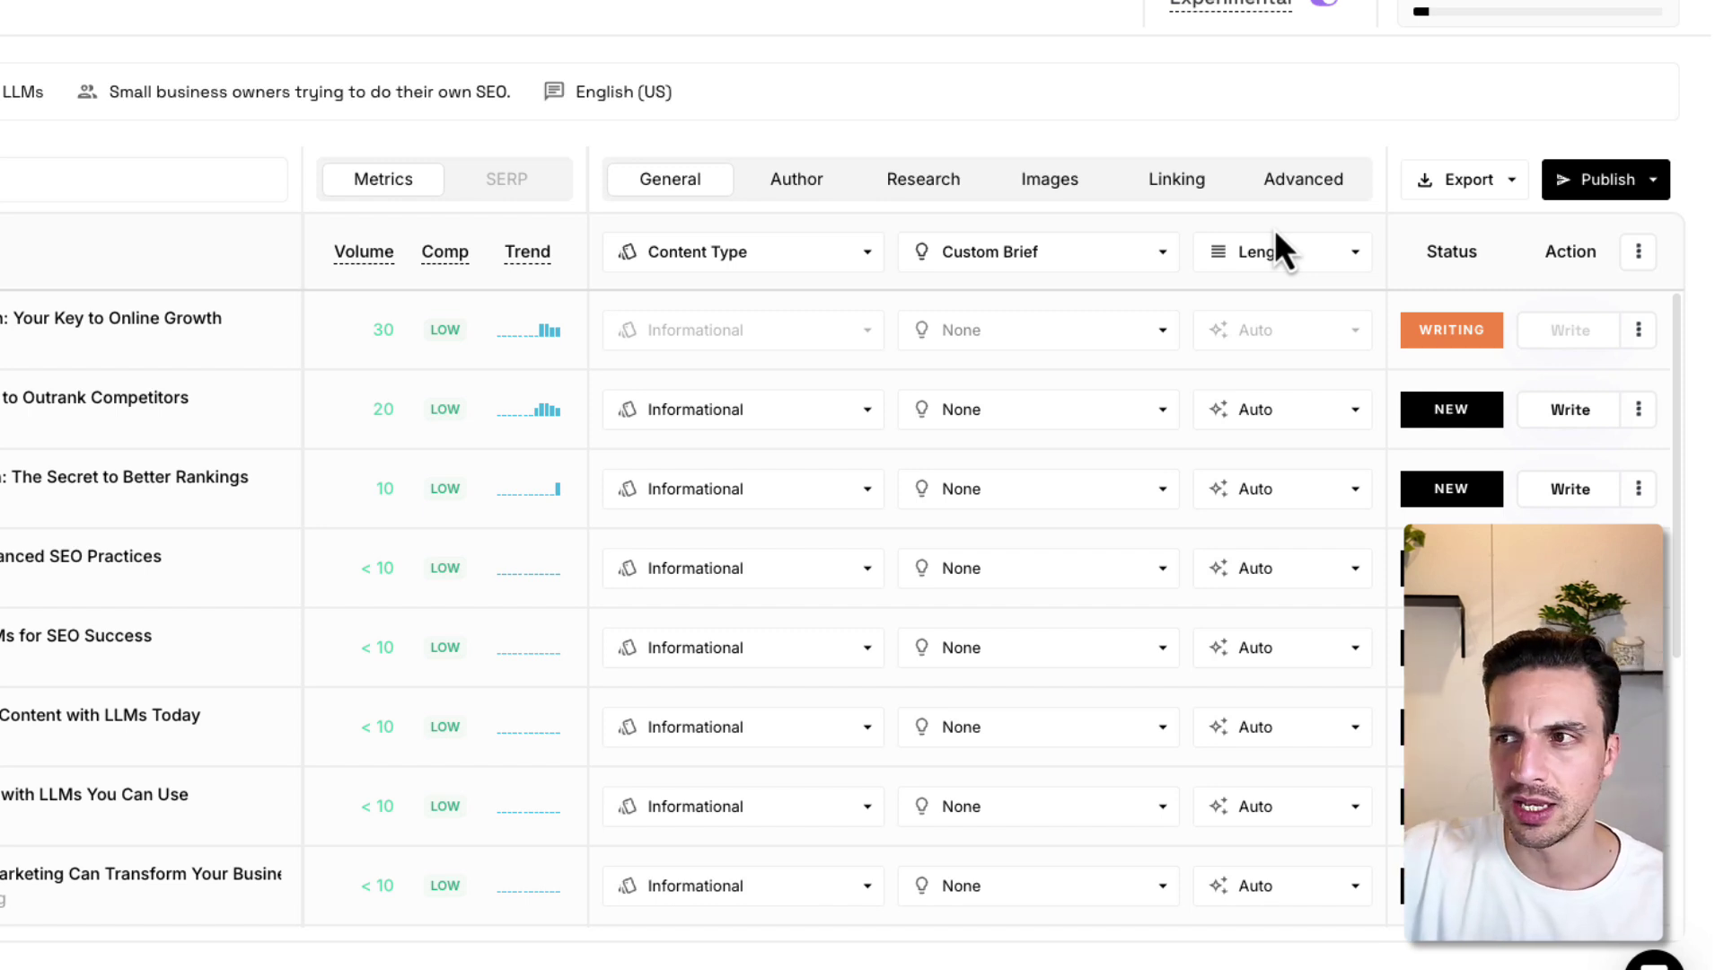
click(1264, 184)
click(871, 409)
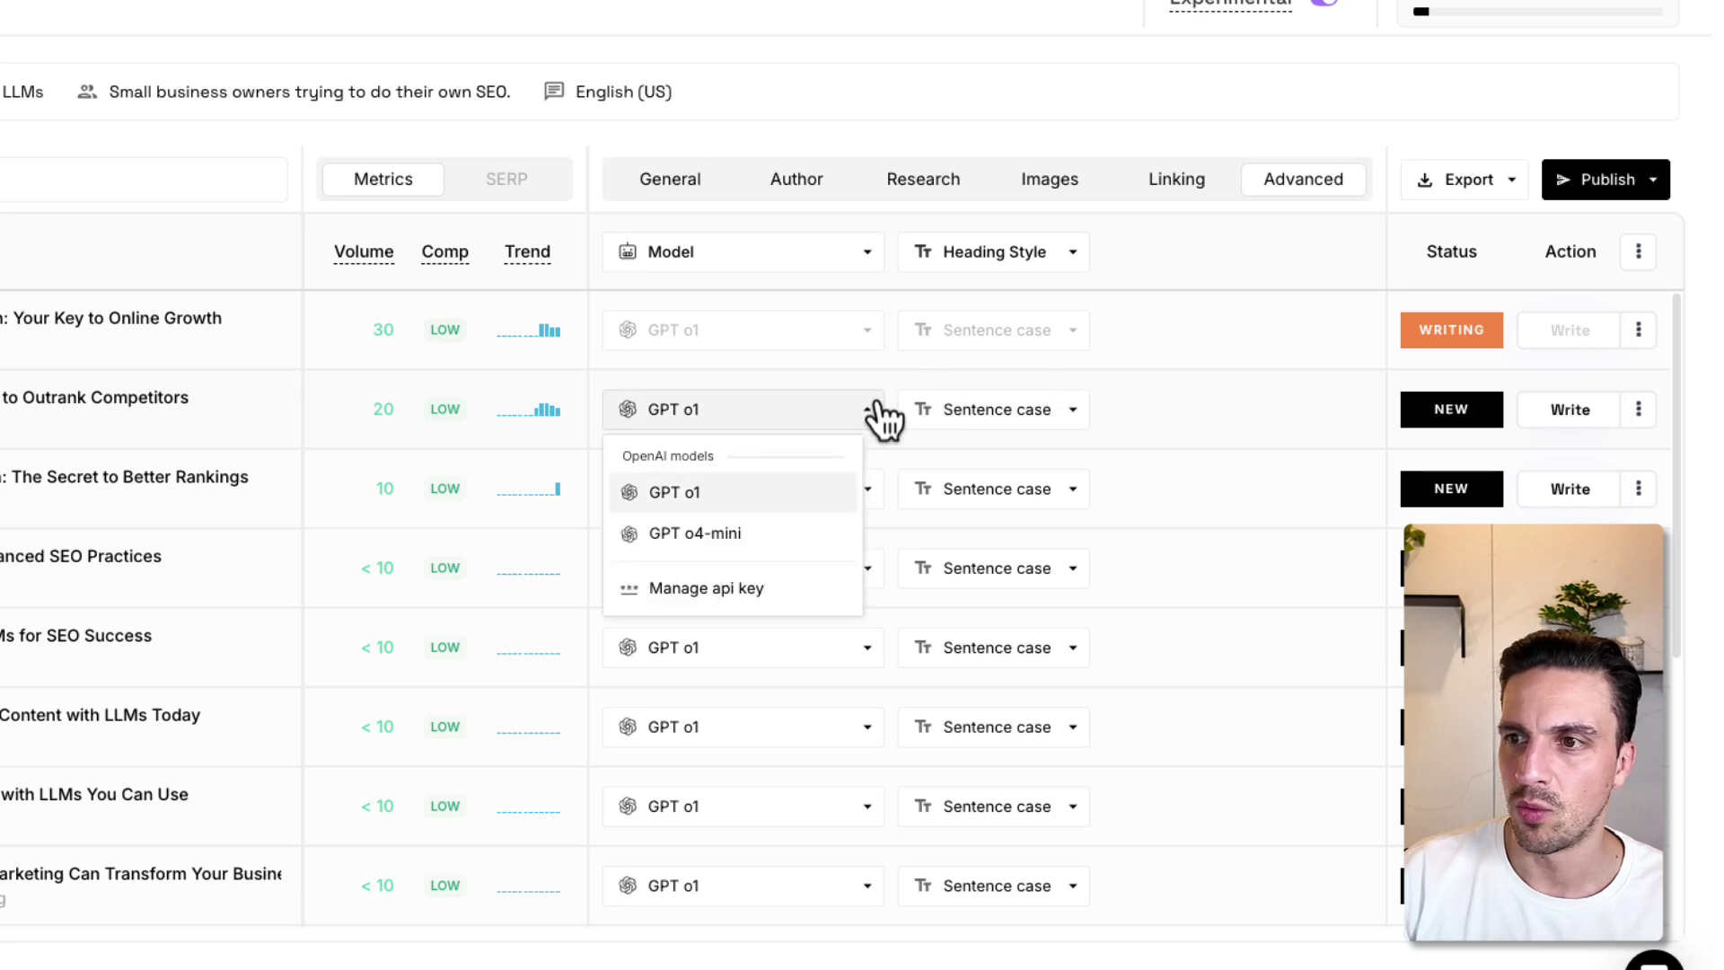
click(1213, 270)
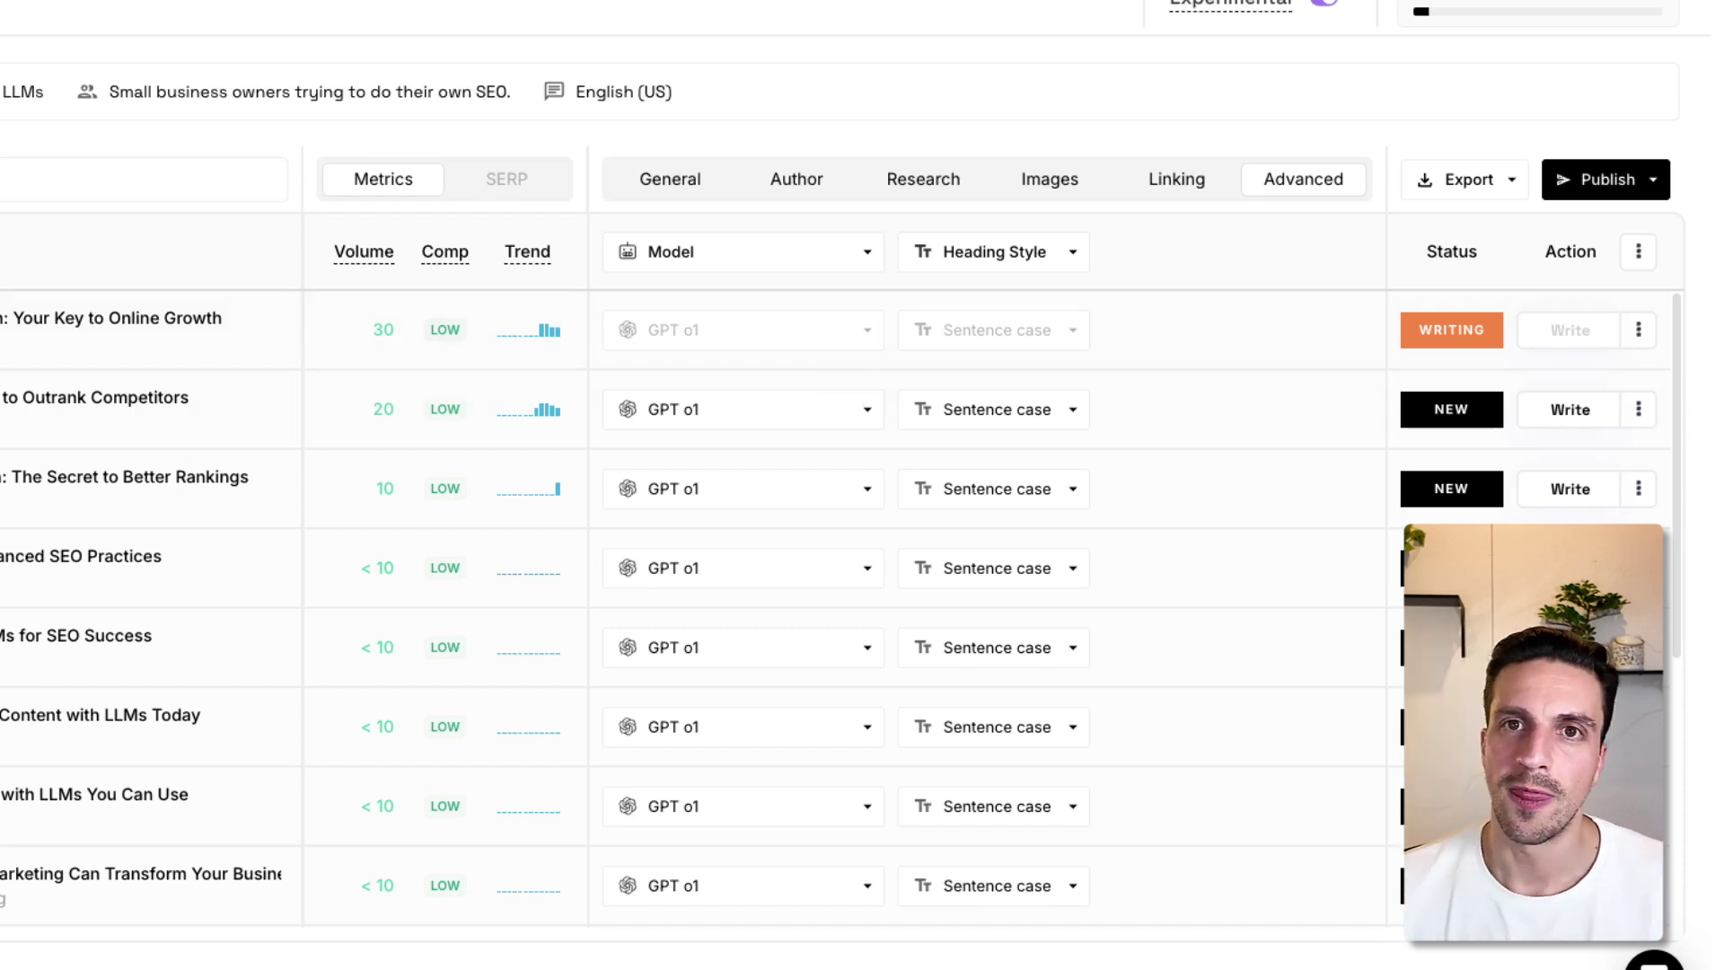
scroll(1314, 518, down, 5)
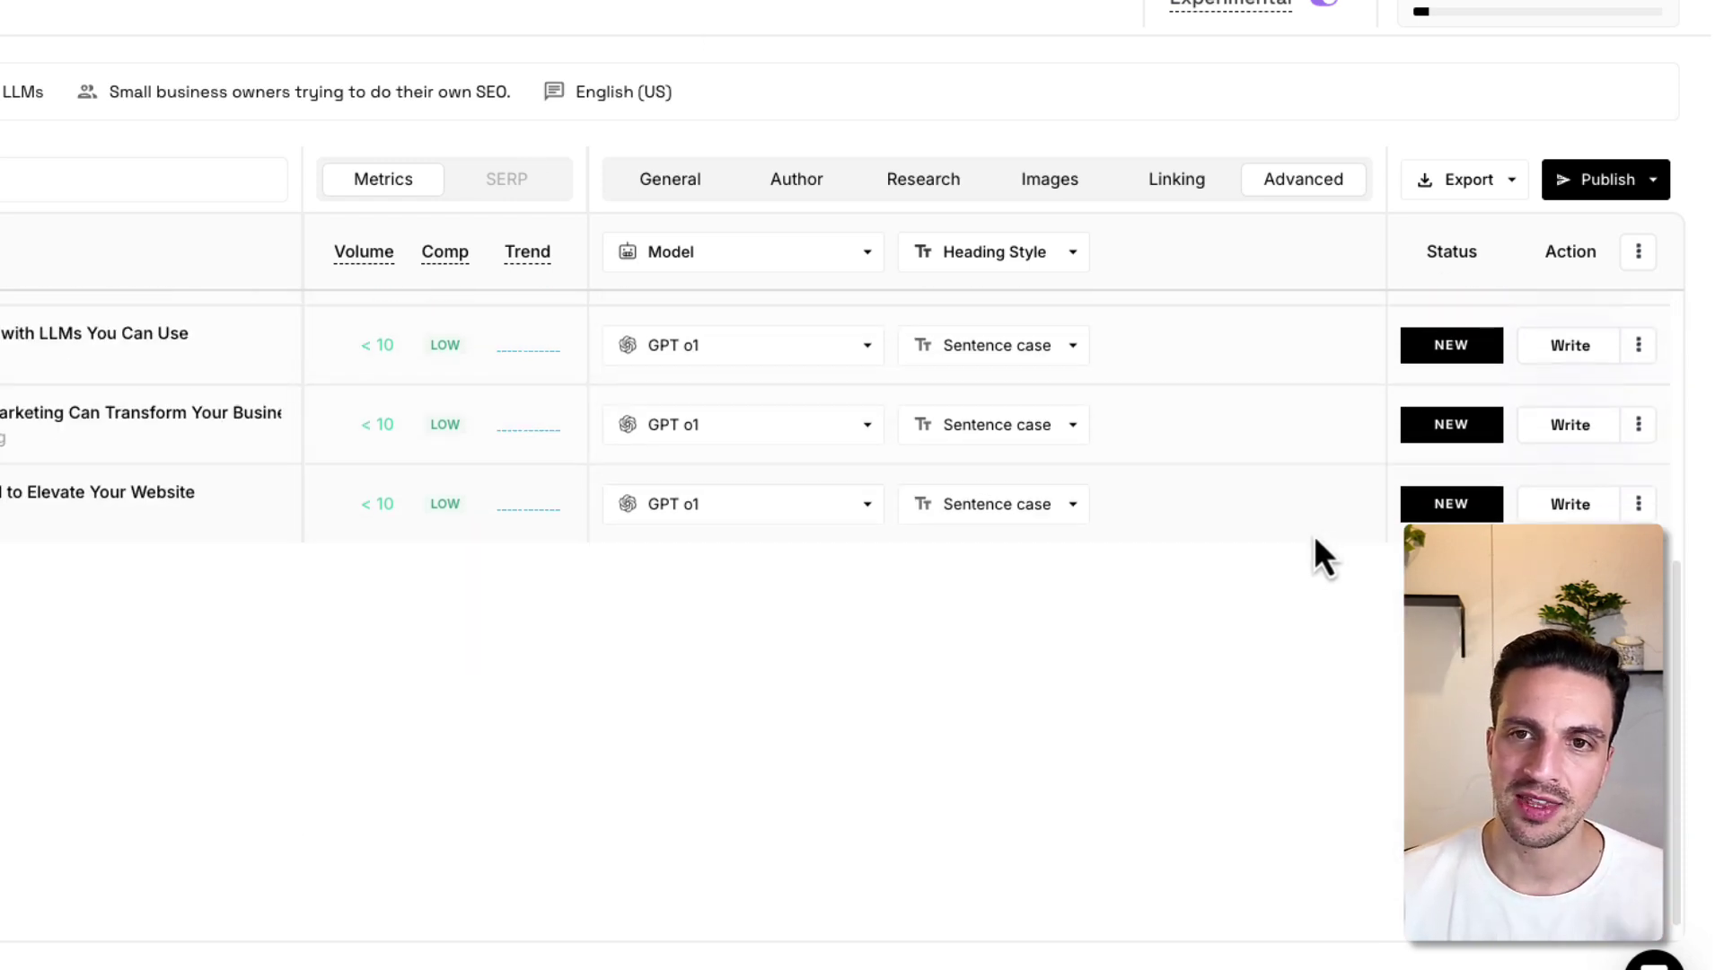
scroll(1314, 539, up, 5)
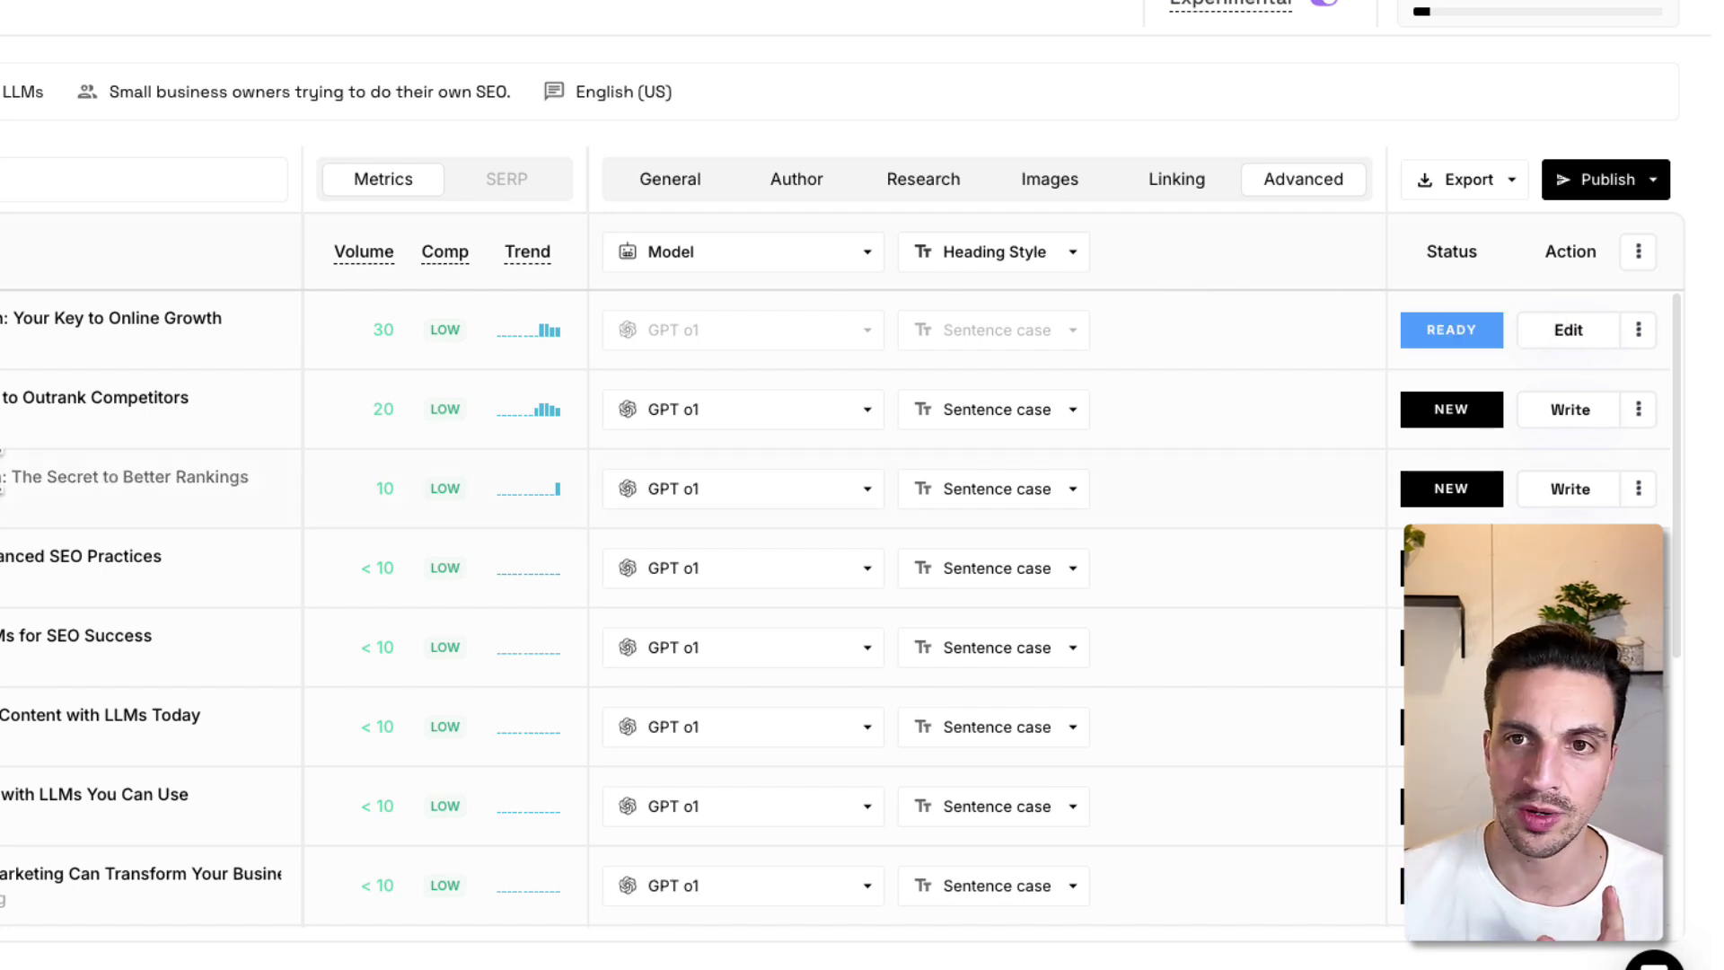
- Open the AI-Driven Content Optimization article and add, then delete, a test phrase in its conclusion
click(1578, 341)
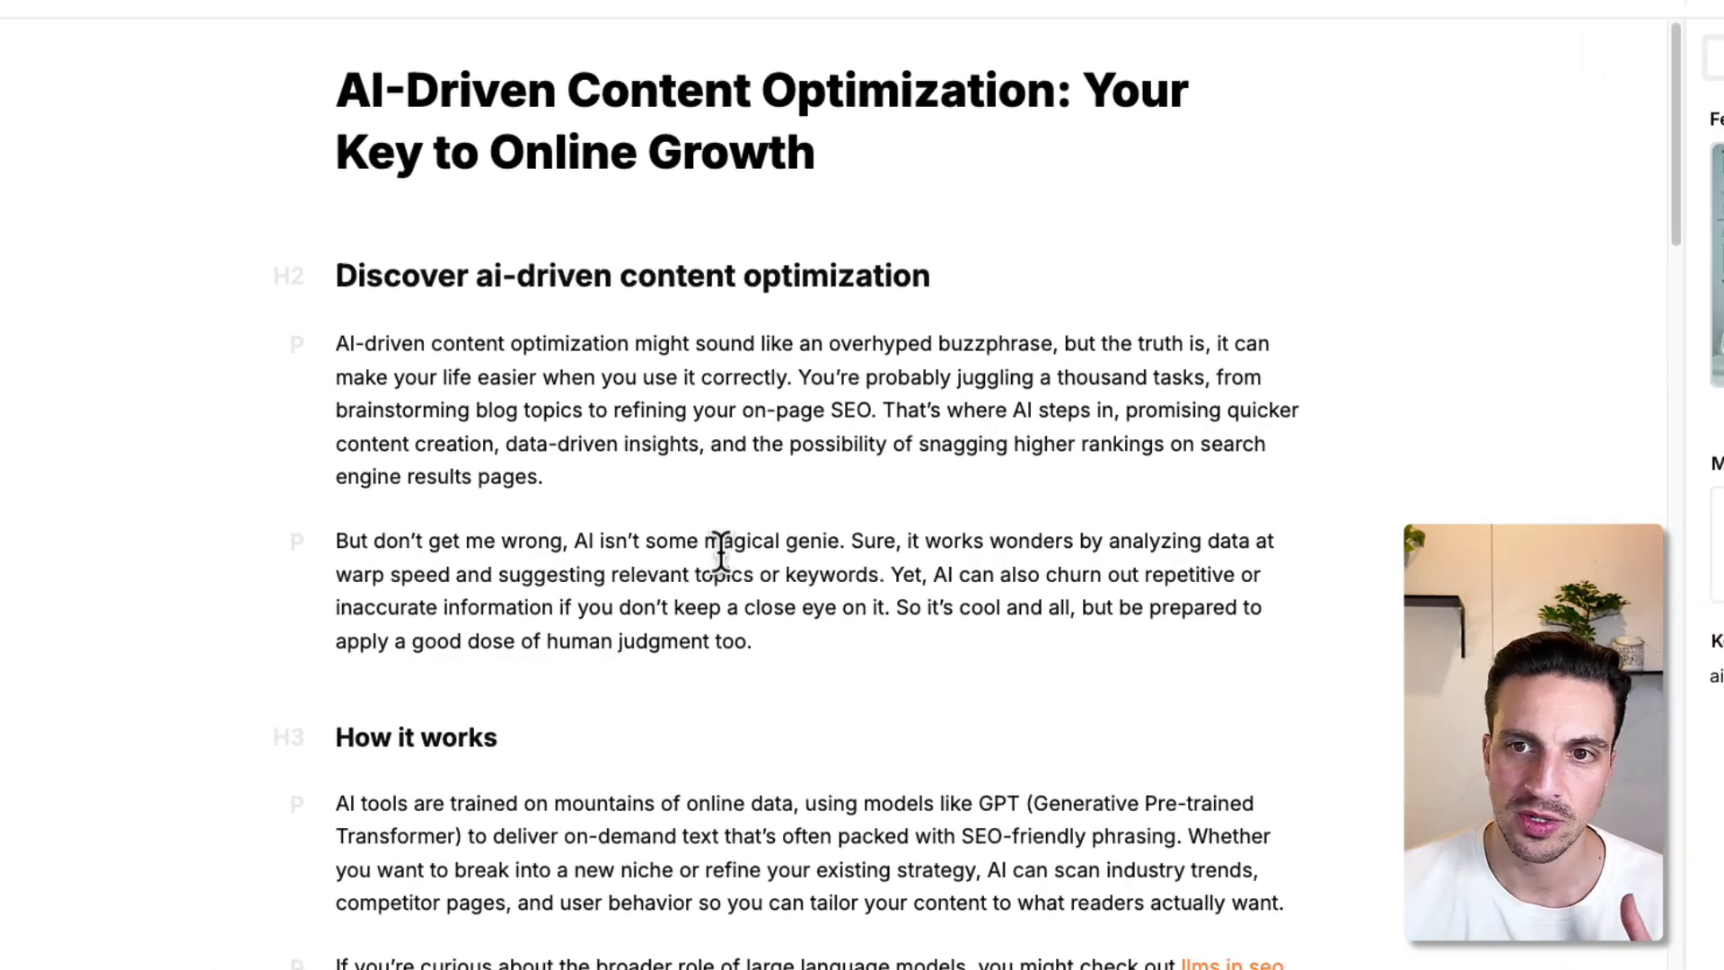
scroll(721, 552, down, 20)
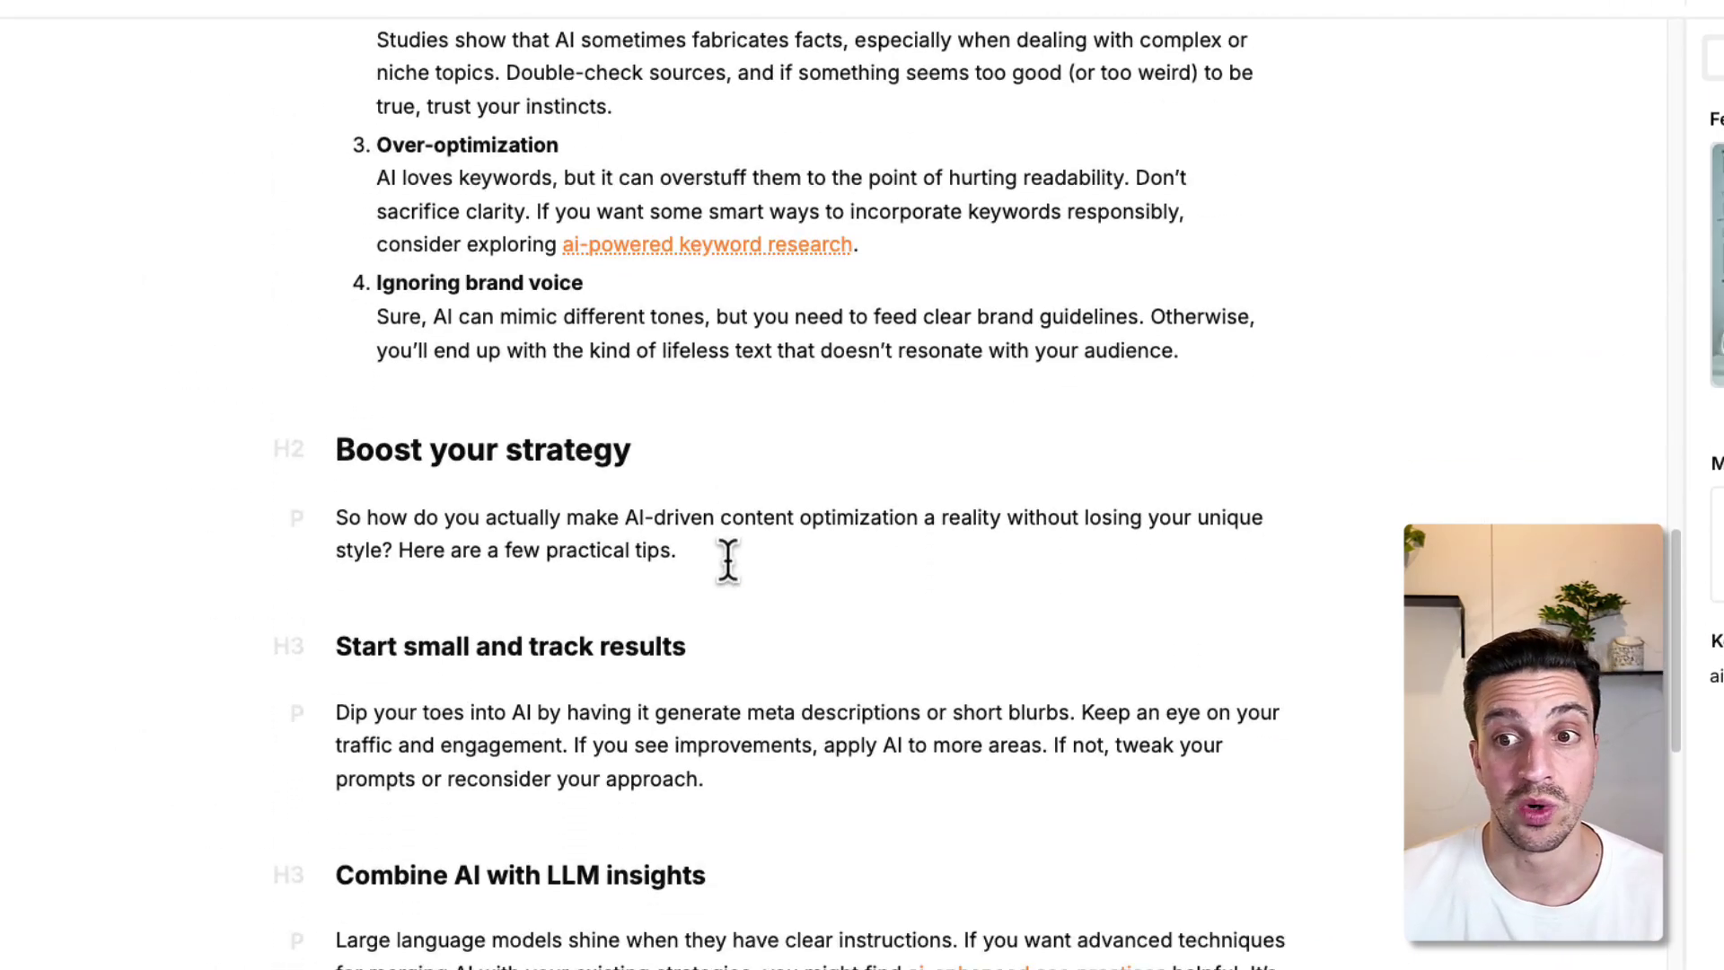
scroll(727, 559, down, 10)
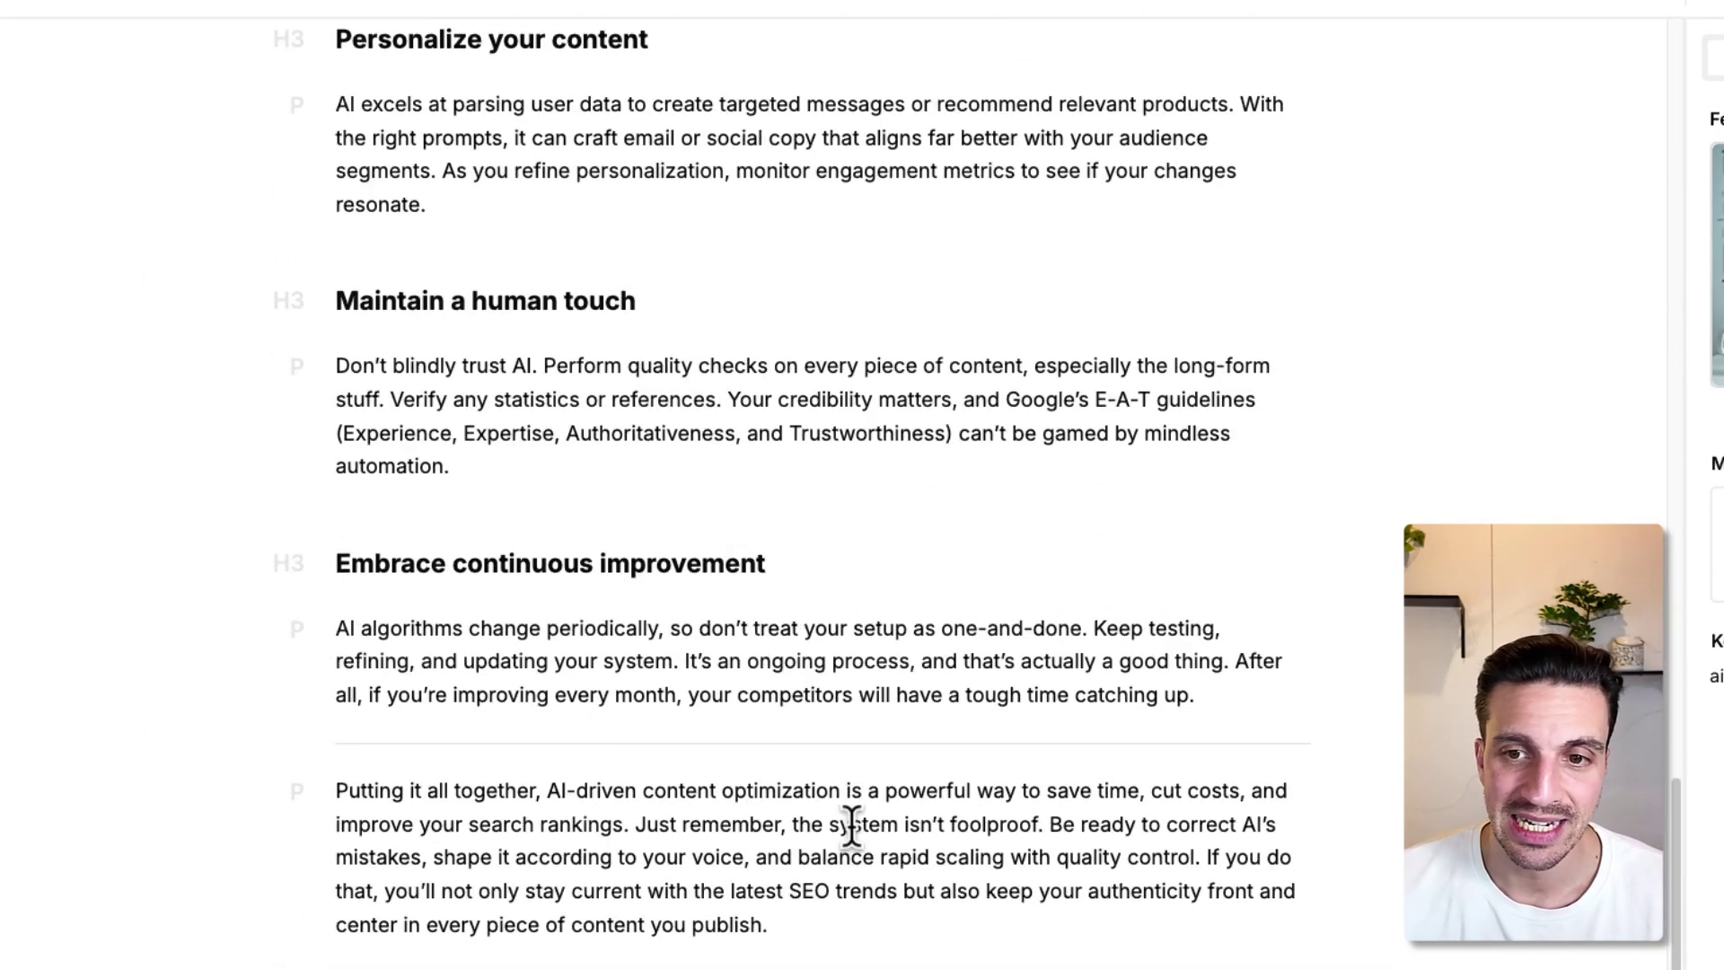
drag(799, 857, 839, 898)
click(836, 902)
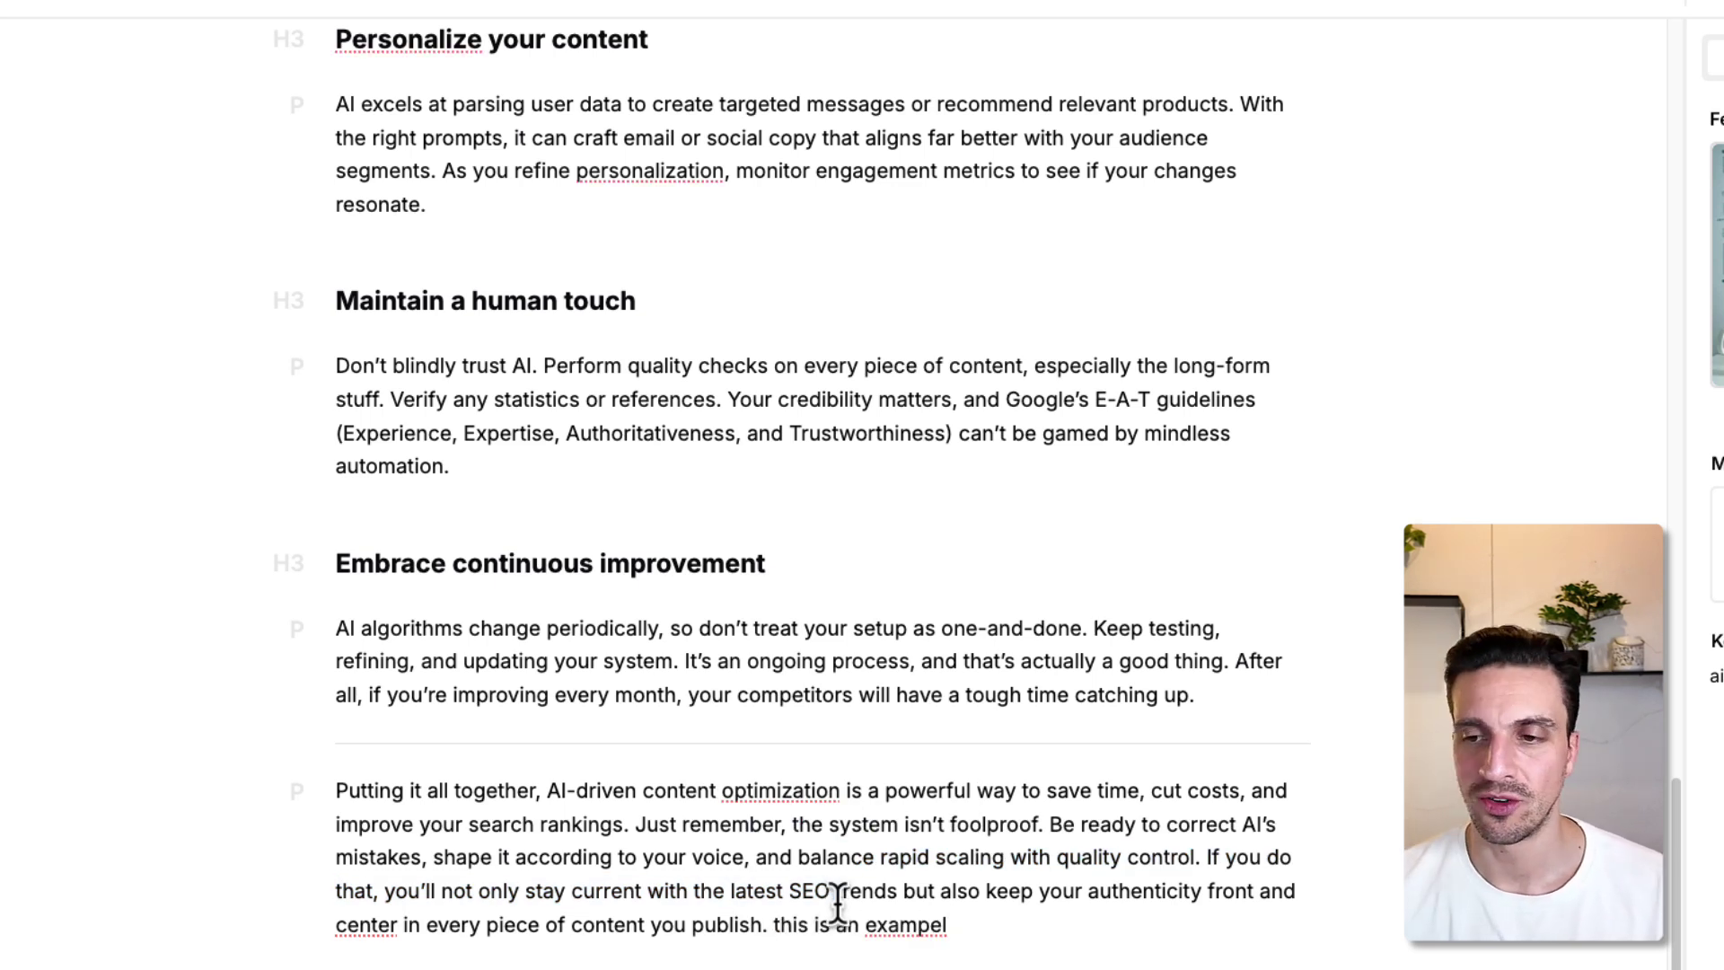
key(BackSpace)
key(BackSpace)
key(BackSpace)
key(BackSpace)
key(BackSpace)
key(BackSpace)
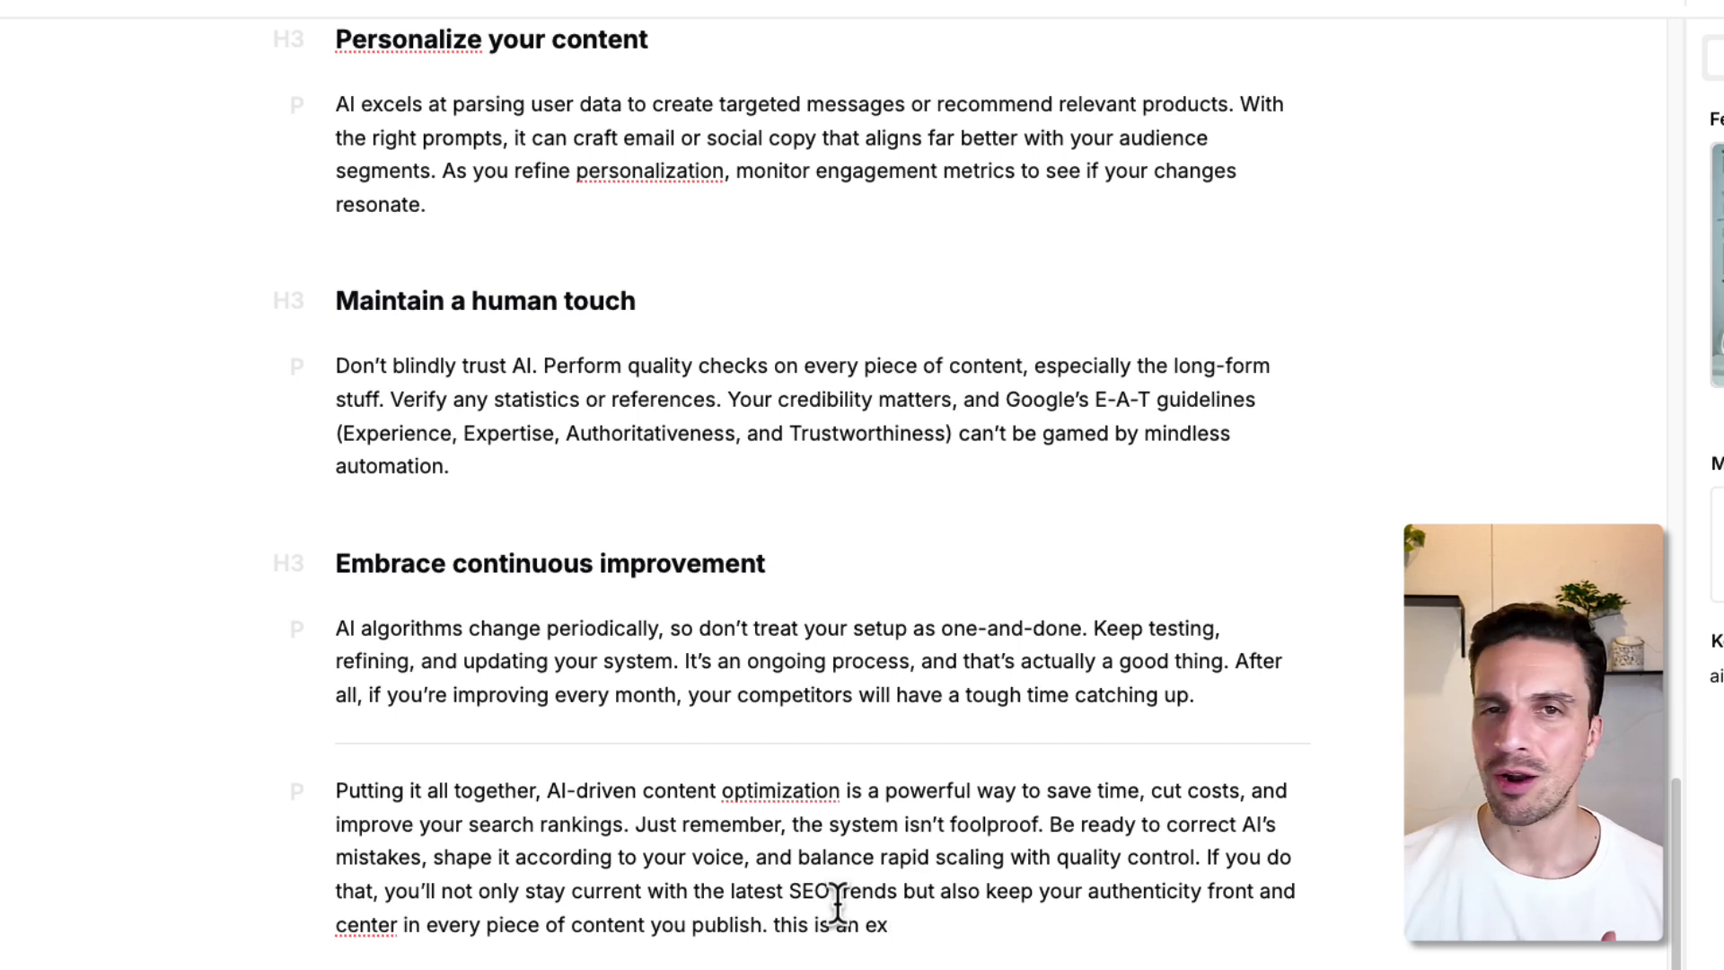
key(BackSpace)
key(BackSpace)
key(BackSpace)
key(BackSpace)
key(BackSpace)
key(BackSpace)
key(BackSpace)
key(BackSpace)
key(BackSpace)
key(BackSpace)
key(BackSpace)
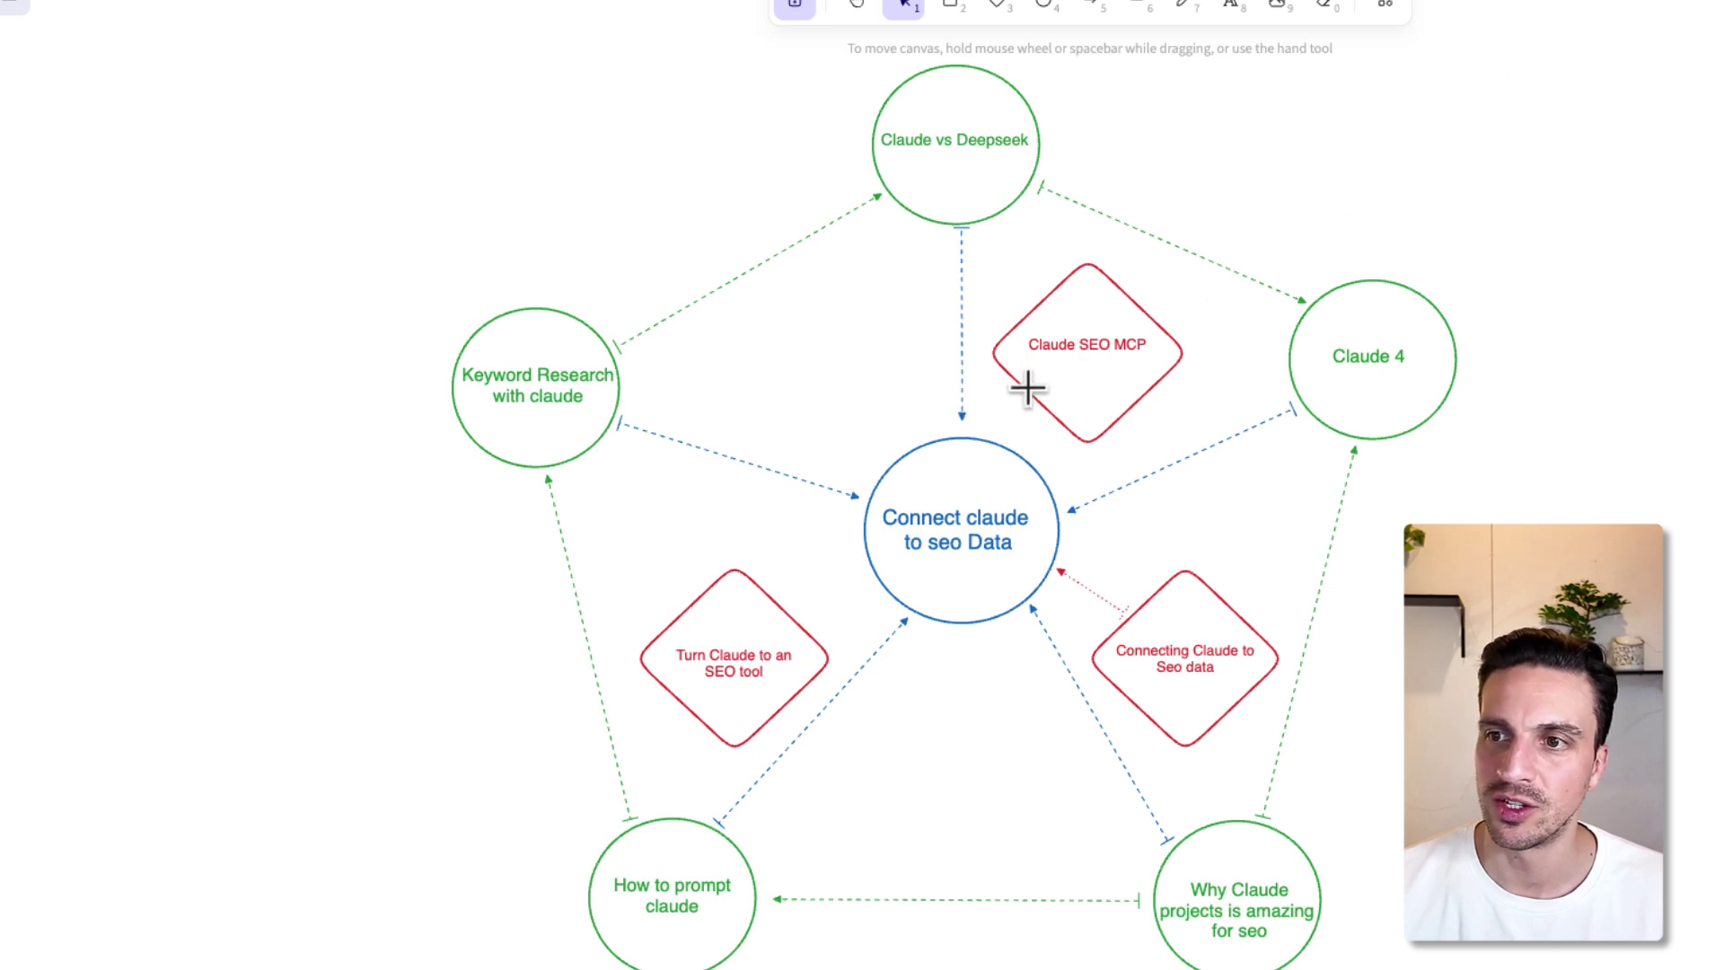
- Tick off the five finished topics in red, then circle the Claude SEO MCP diamond and central hub
drag(982, 454, 1149, 444)
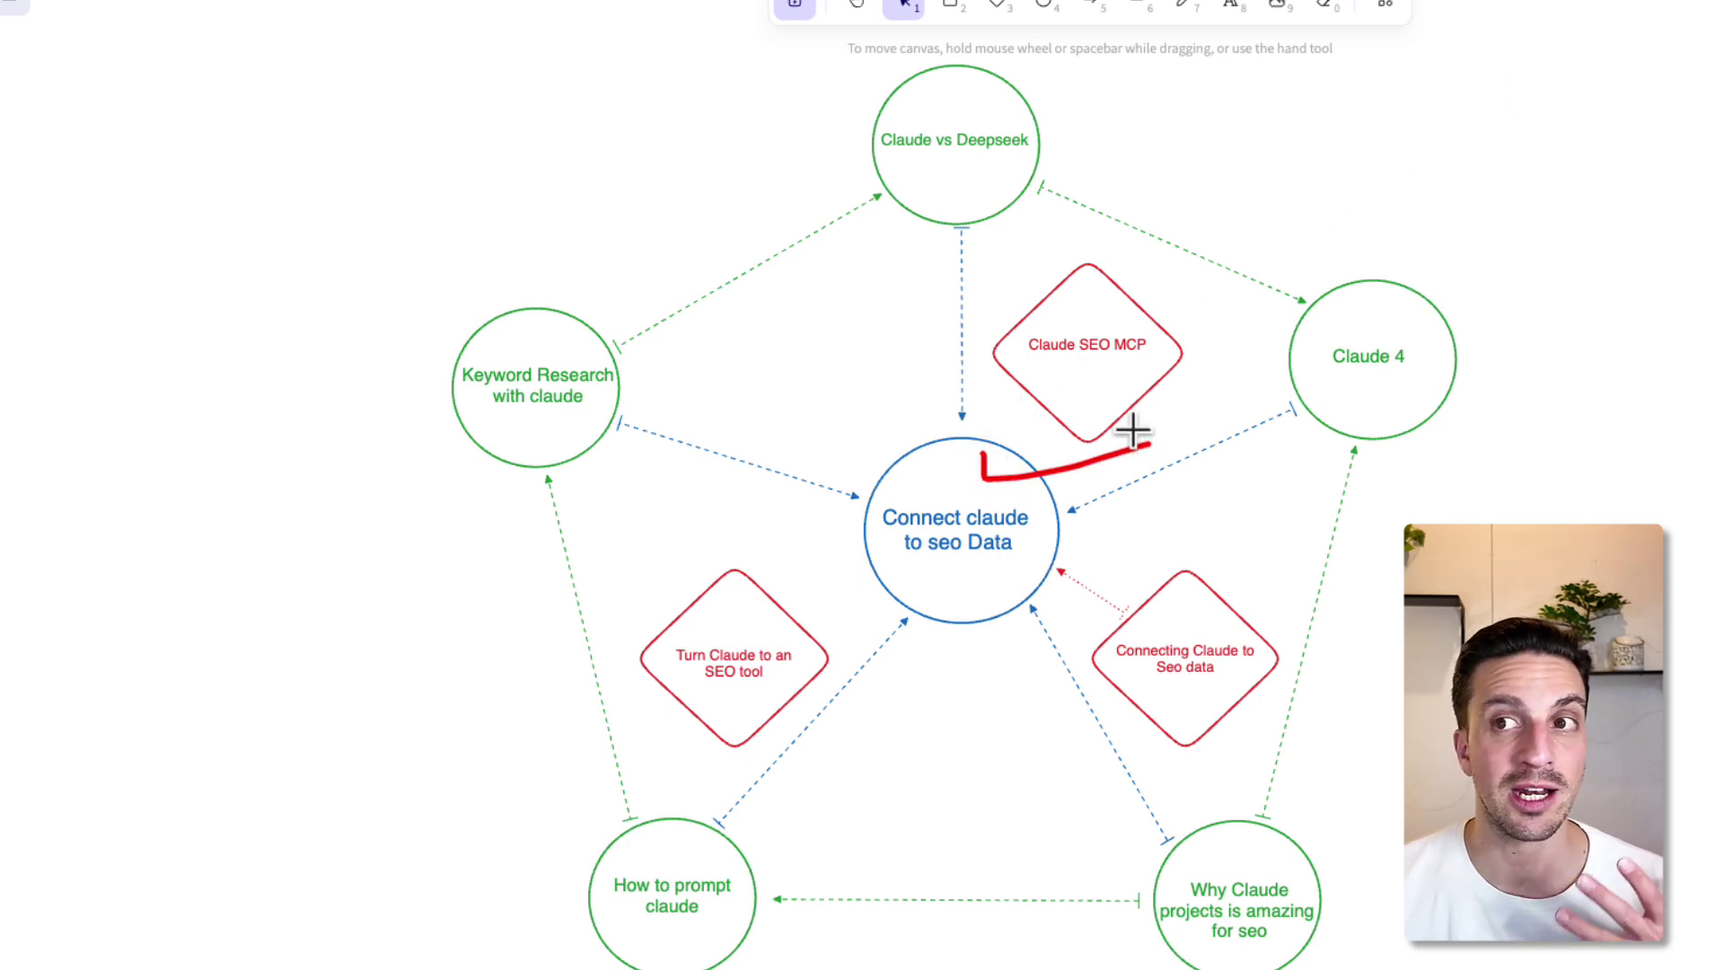
drag(531, 314, 707, 229)
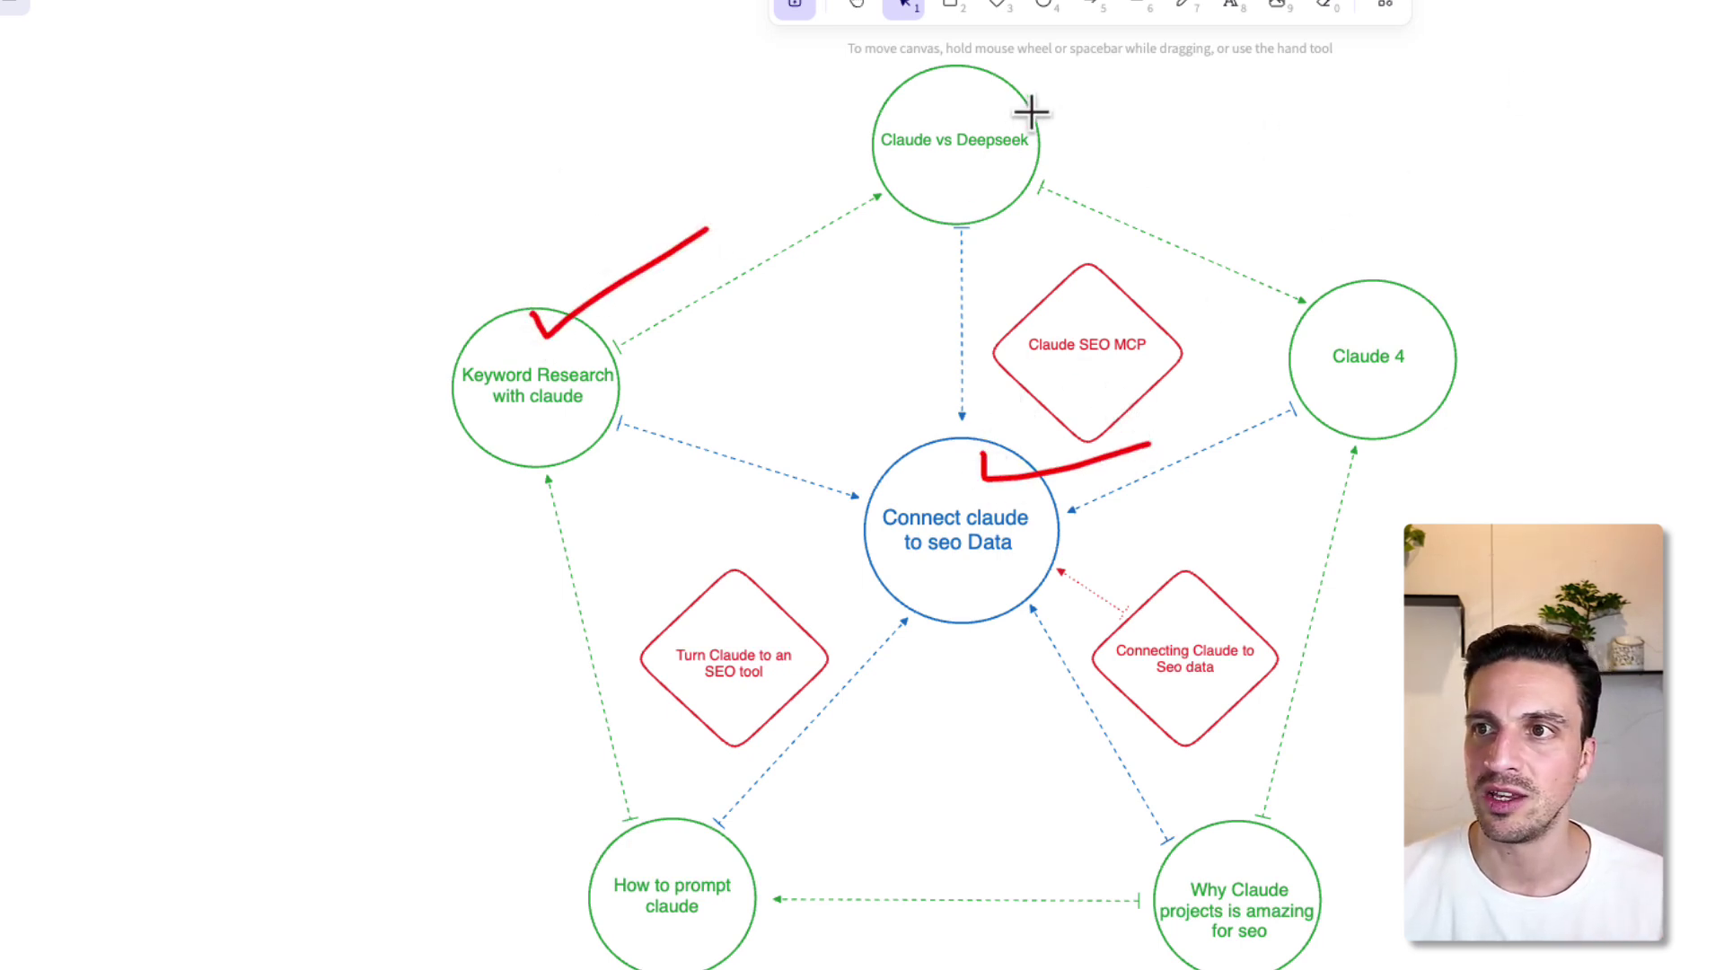
drag(1031, 111, 1153, 87)
drag(1372, 318, 1521, 272)
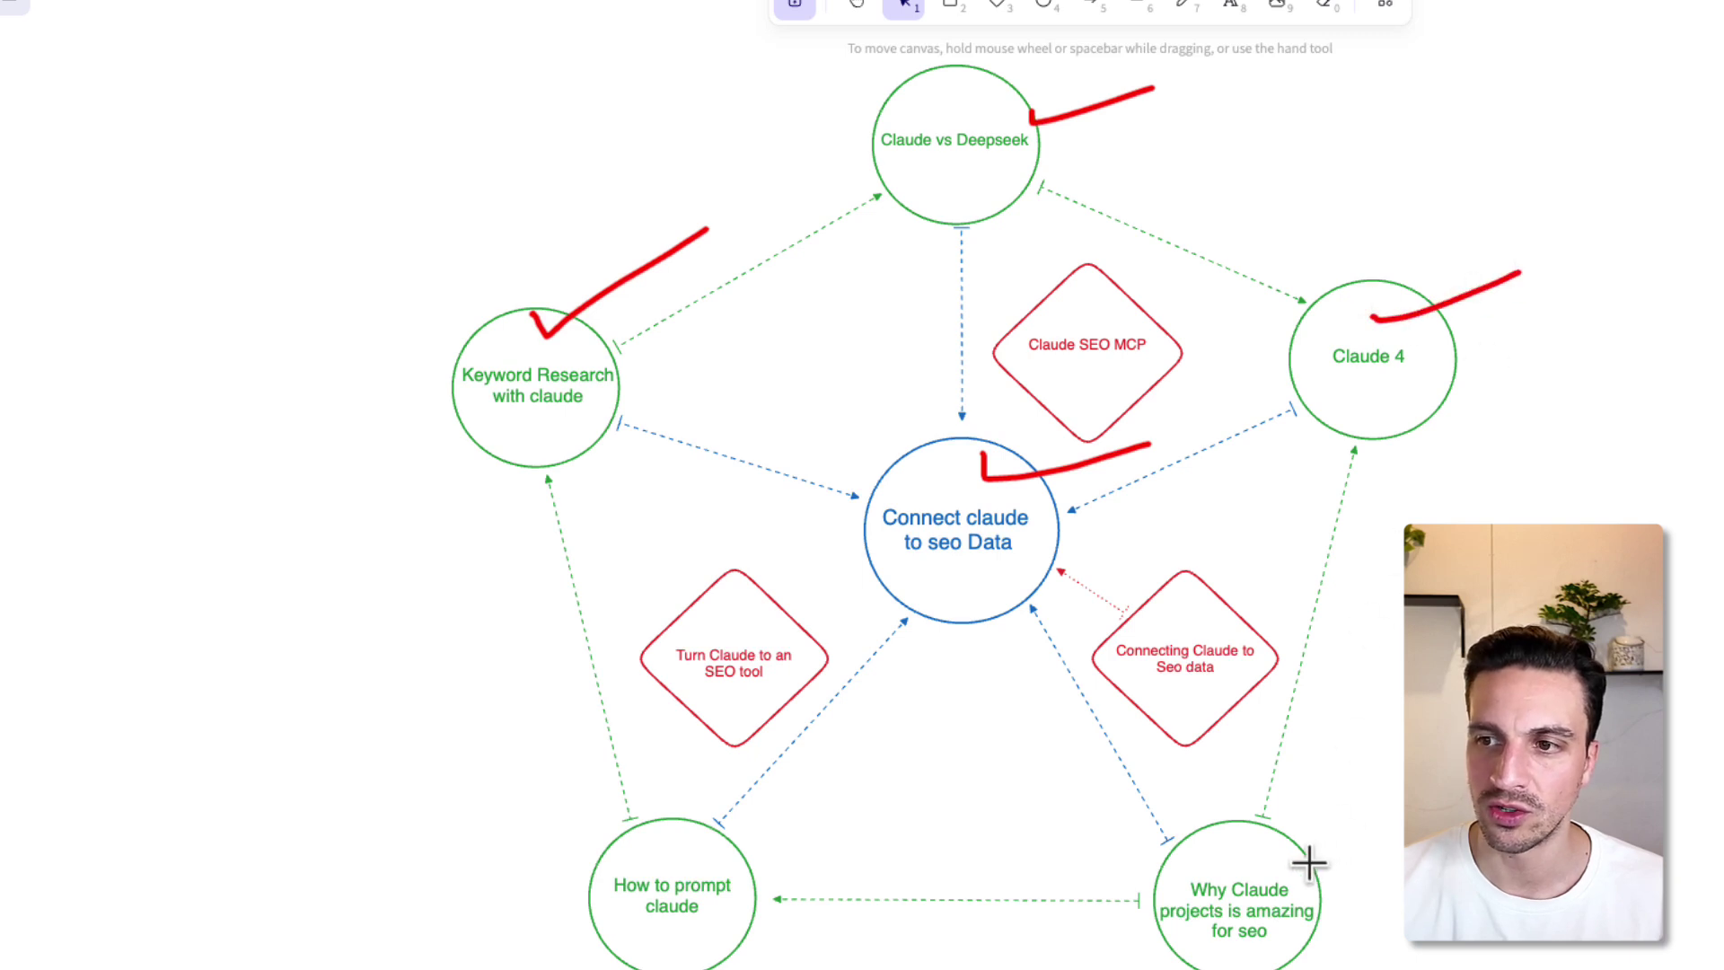
drag(1288, 871, 1406, 837)
drag(723, 918, 988, 925)
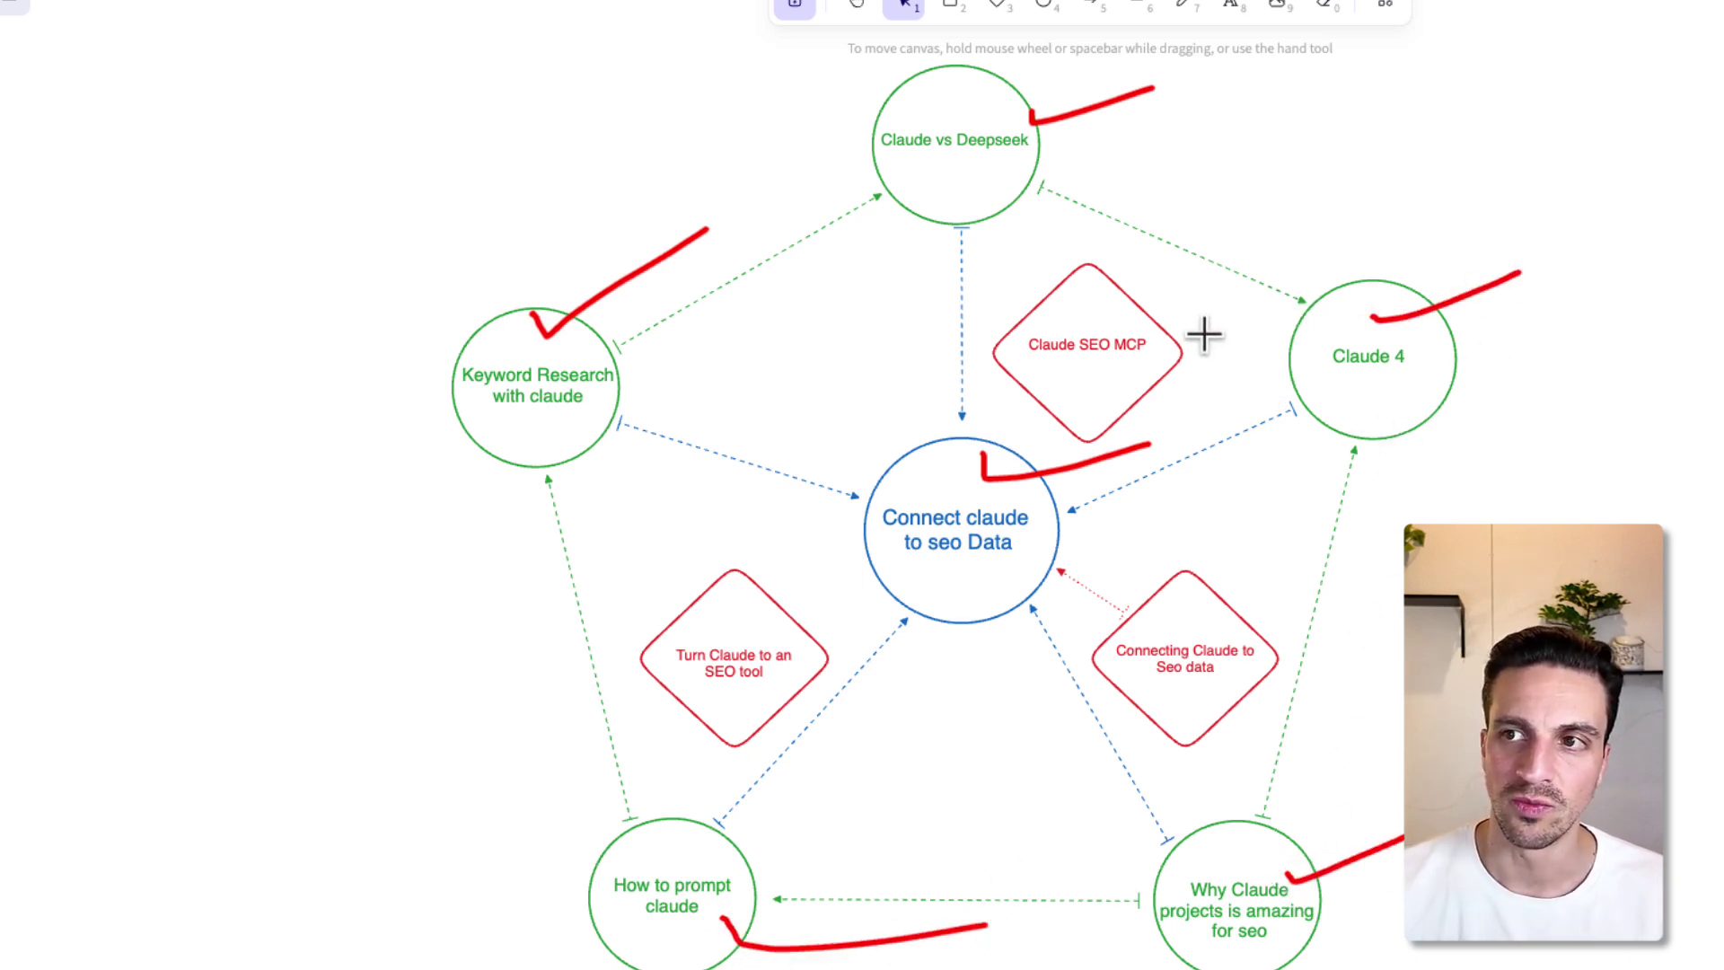
mouse_move(1206, 333)
mouse_down()
mouse_move(1058, 231)
mouse_move(993, 350)
mouse_move(1032, 473)
mouse_move(1201, 423)
mouse_move(1206, 277)
mouse_up()
mouse_move(1039, 481)
mouse_down()
mouse_move(935, 466)
mouse_move(912, 569)
mouse_move(1055, 592)
mouse_move(1016, 476)
mouse_up()
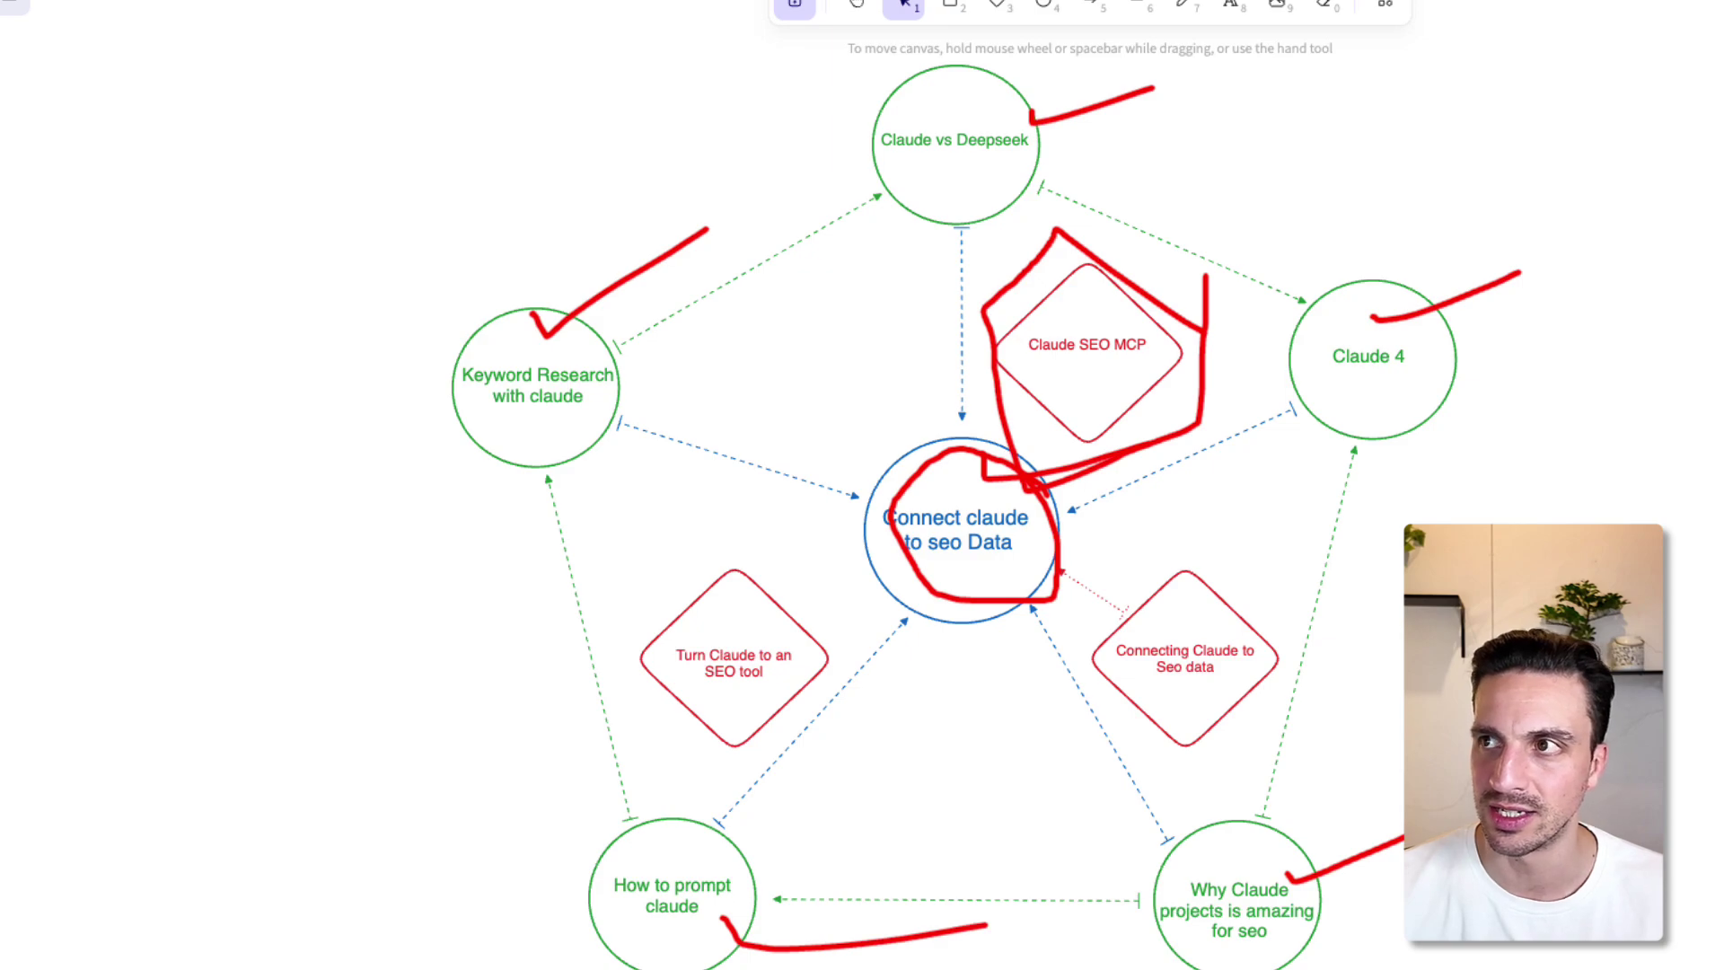
- Clear the red marks and open the Claude 4 SEO MCP video from the Google results
key(Escape)
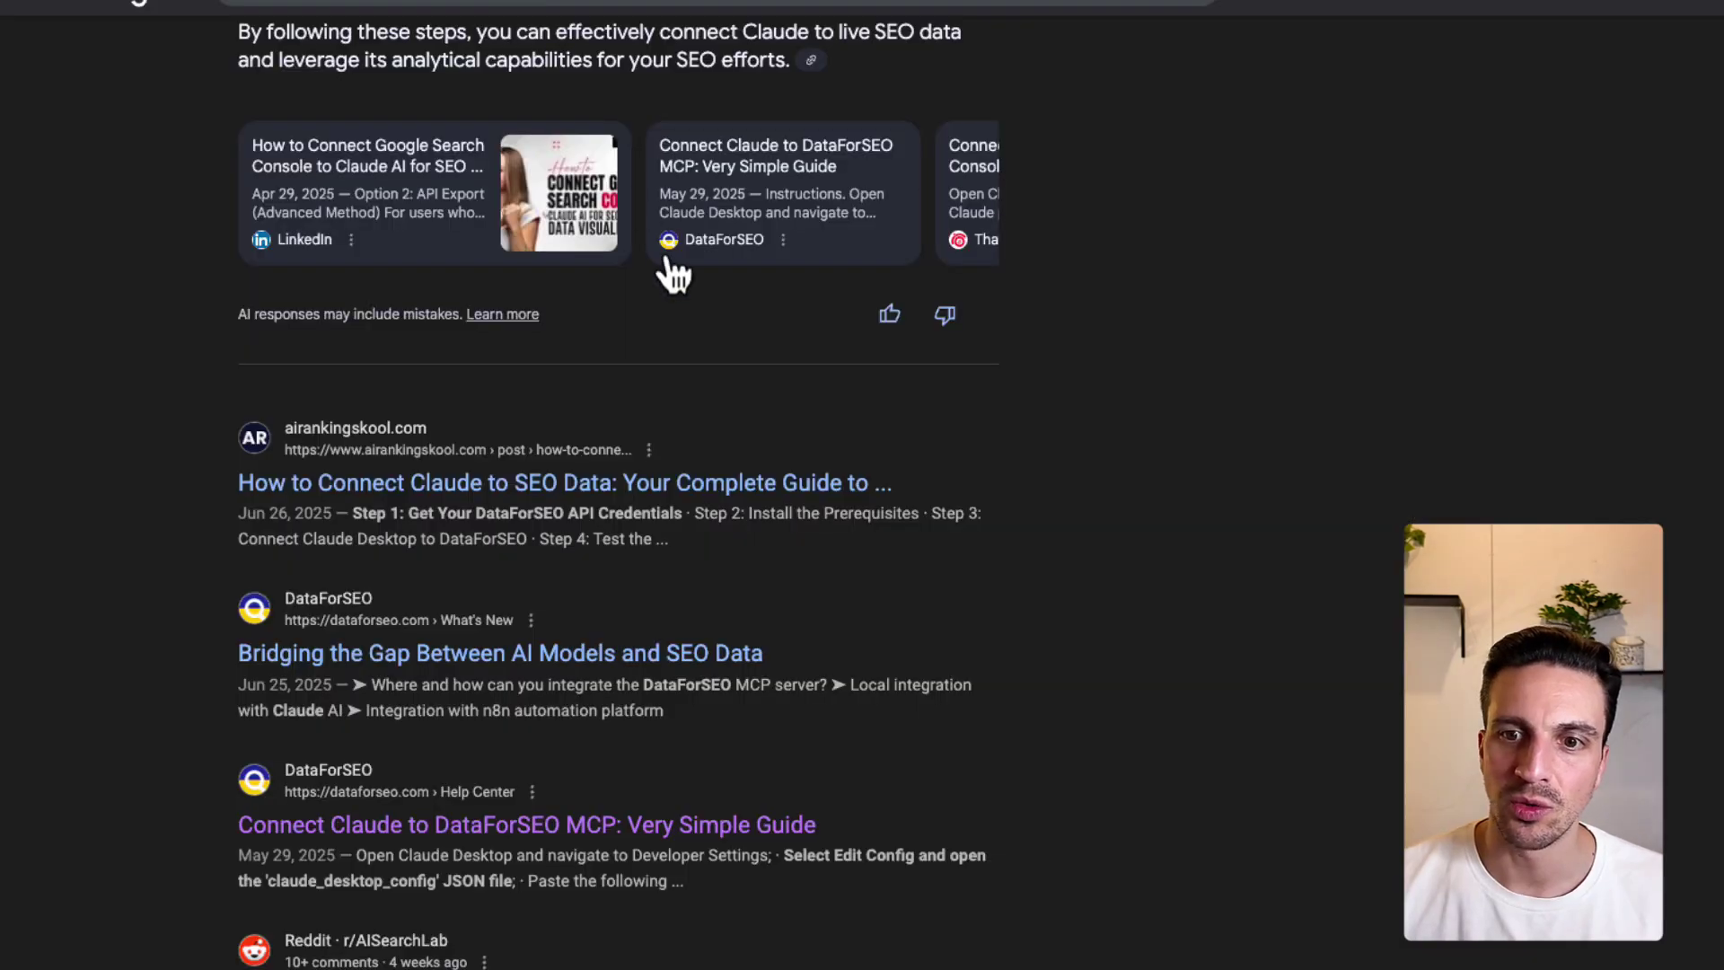
scroll(662, 469, up, 10)
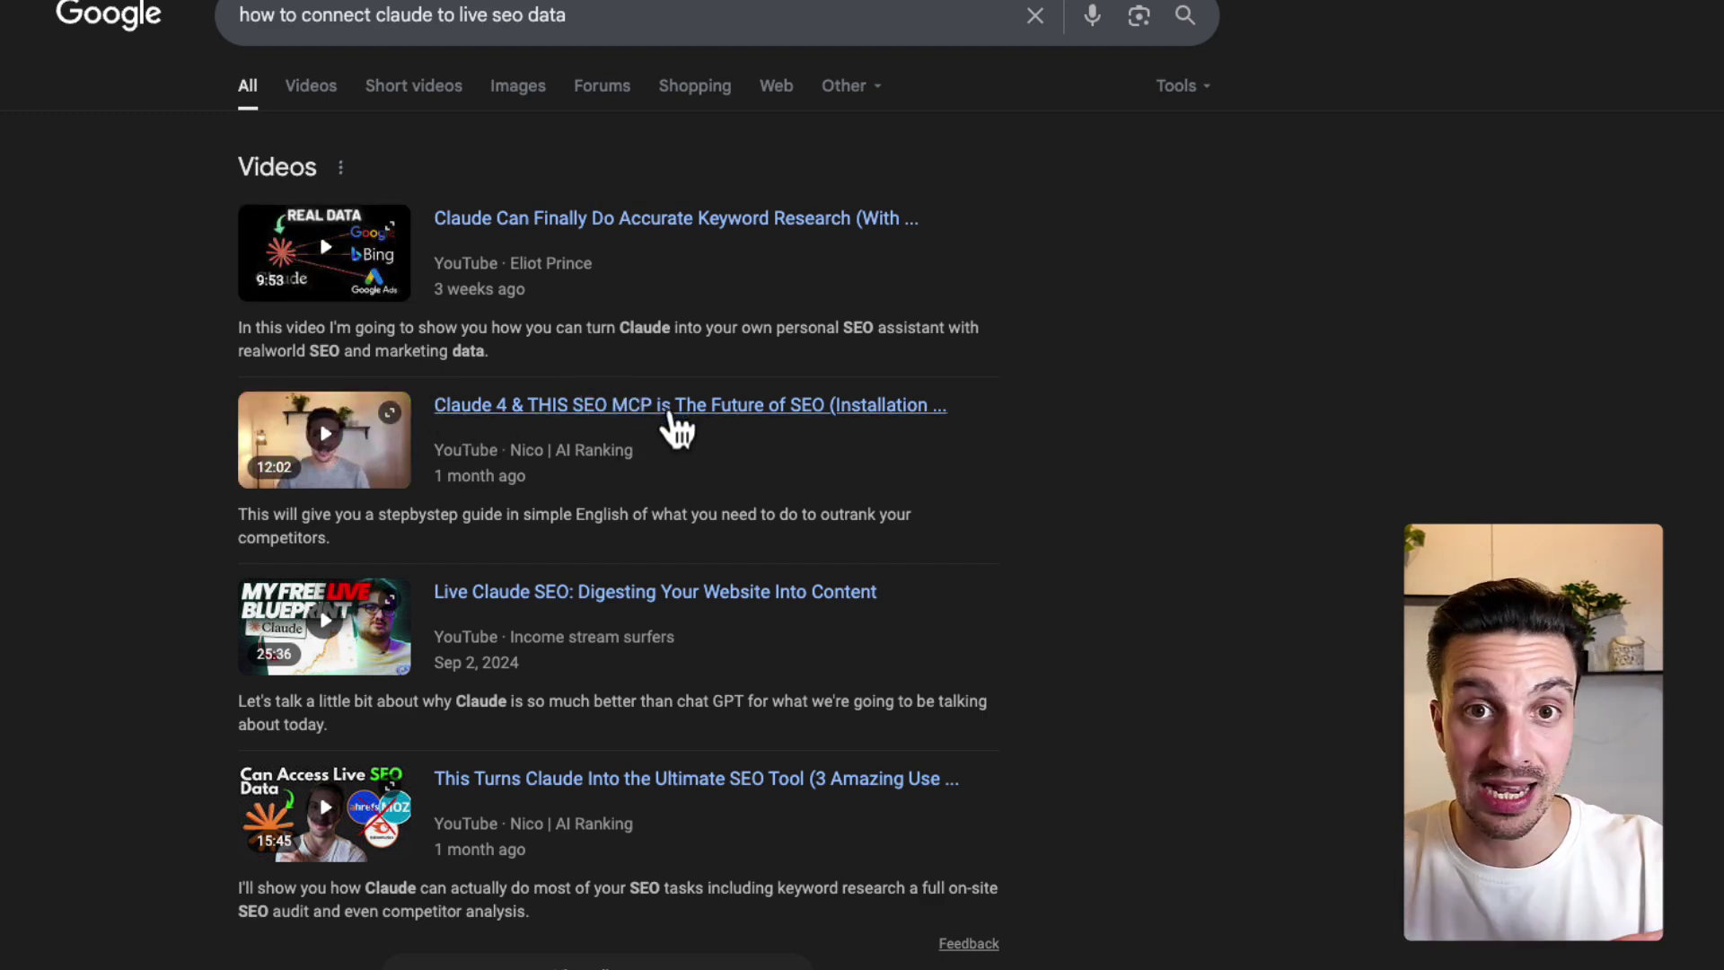
click(671, 415)
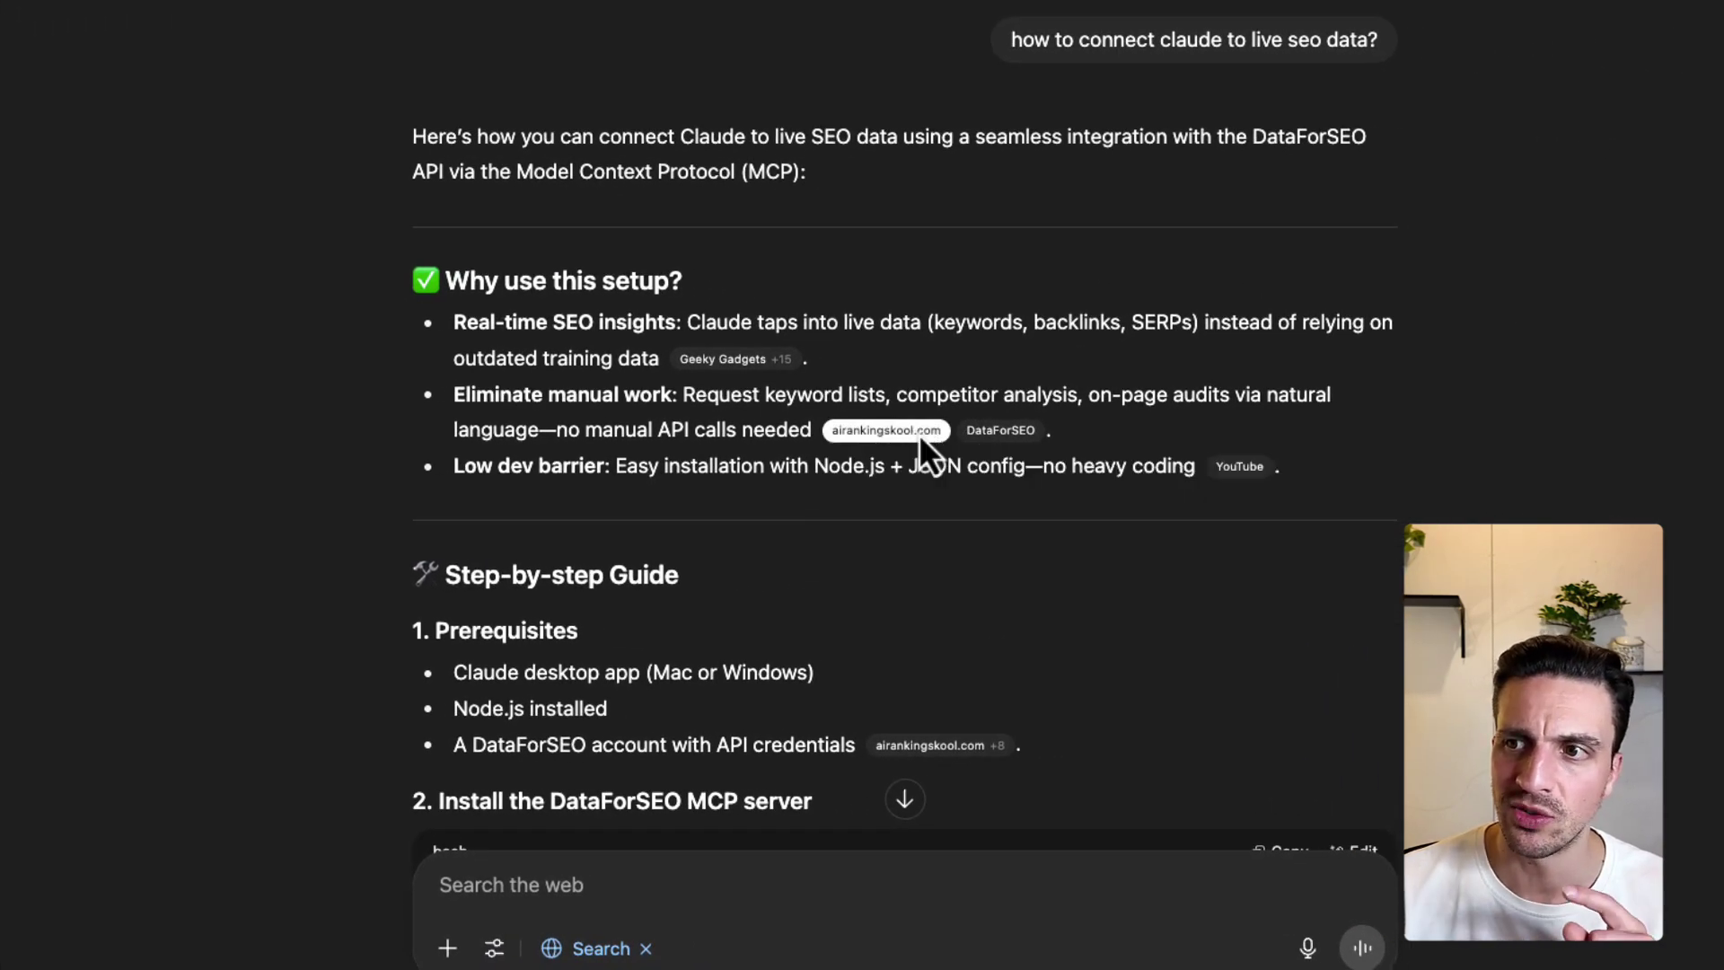
- Open the cited airankingskool.com guide and skim down to its embedded video
click(916, 432)
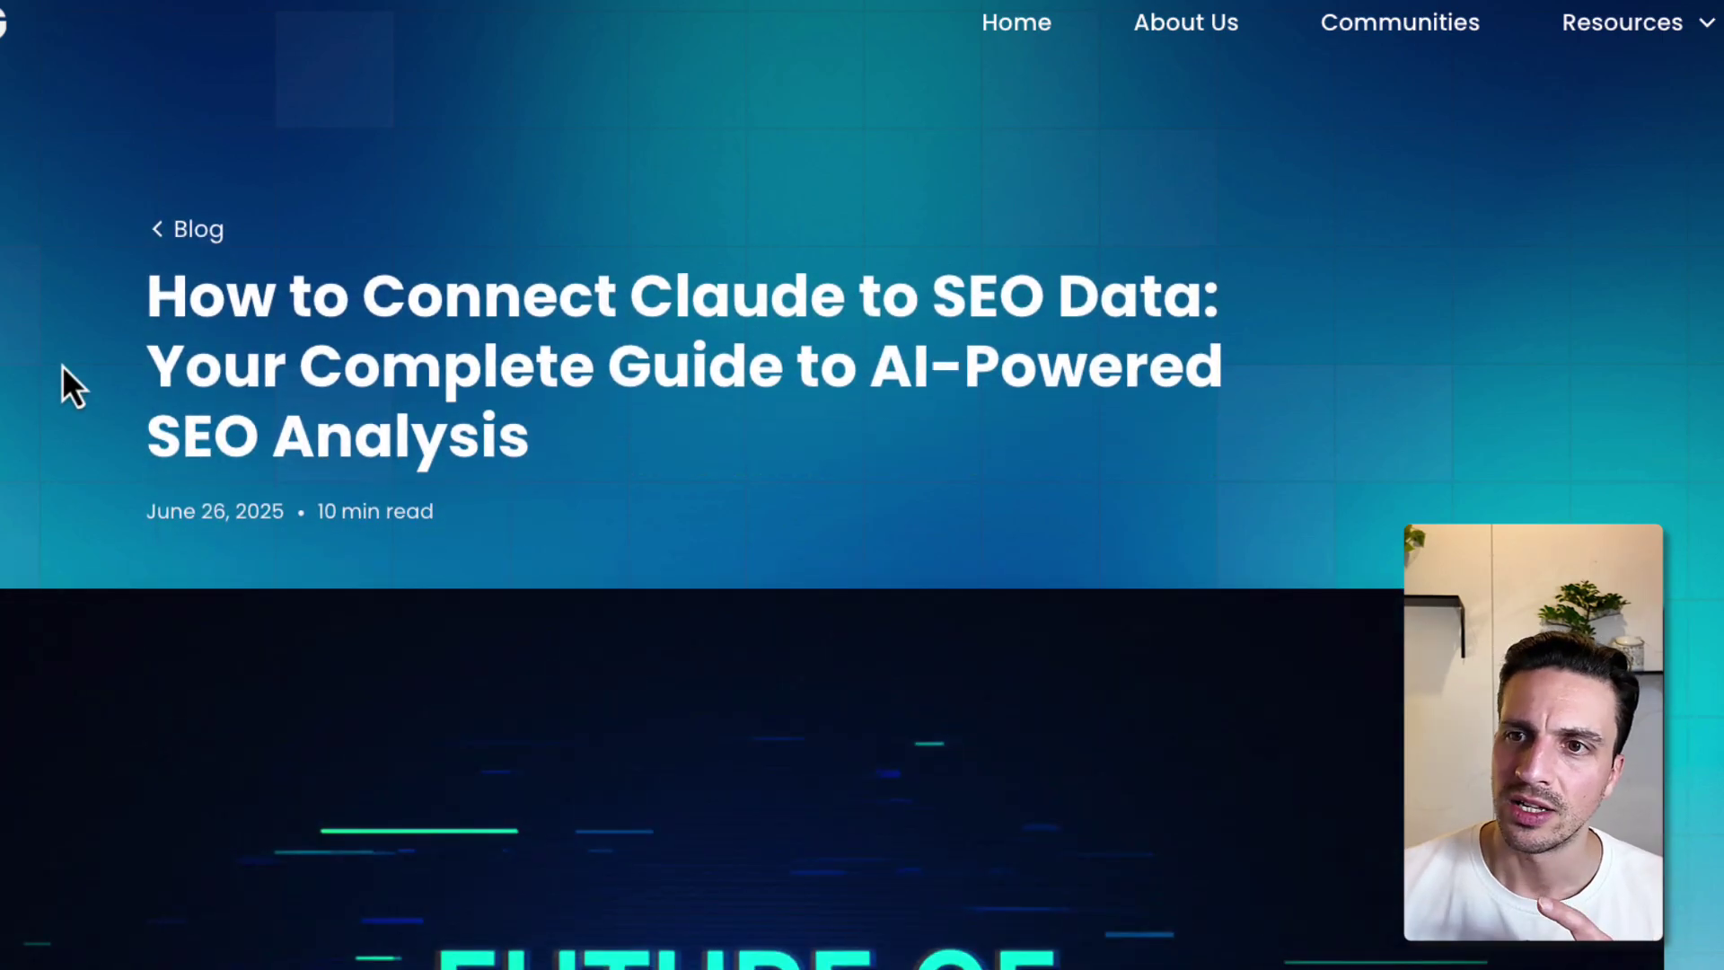
drag(62, 364, 563, 499)
scroll(563, 499, down, 15)
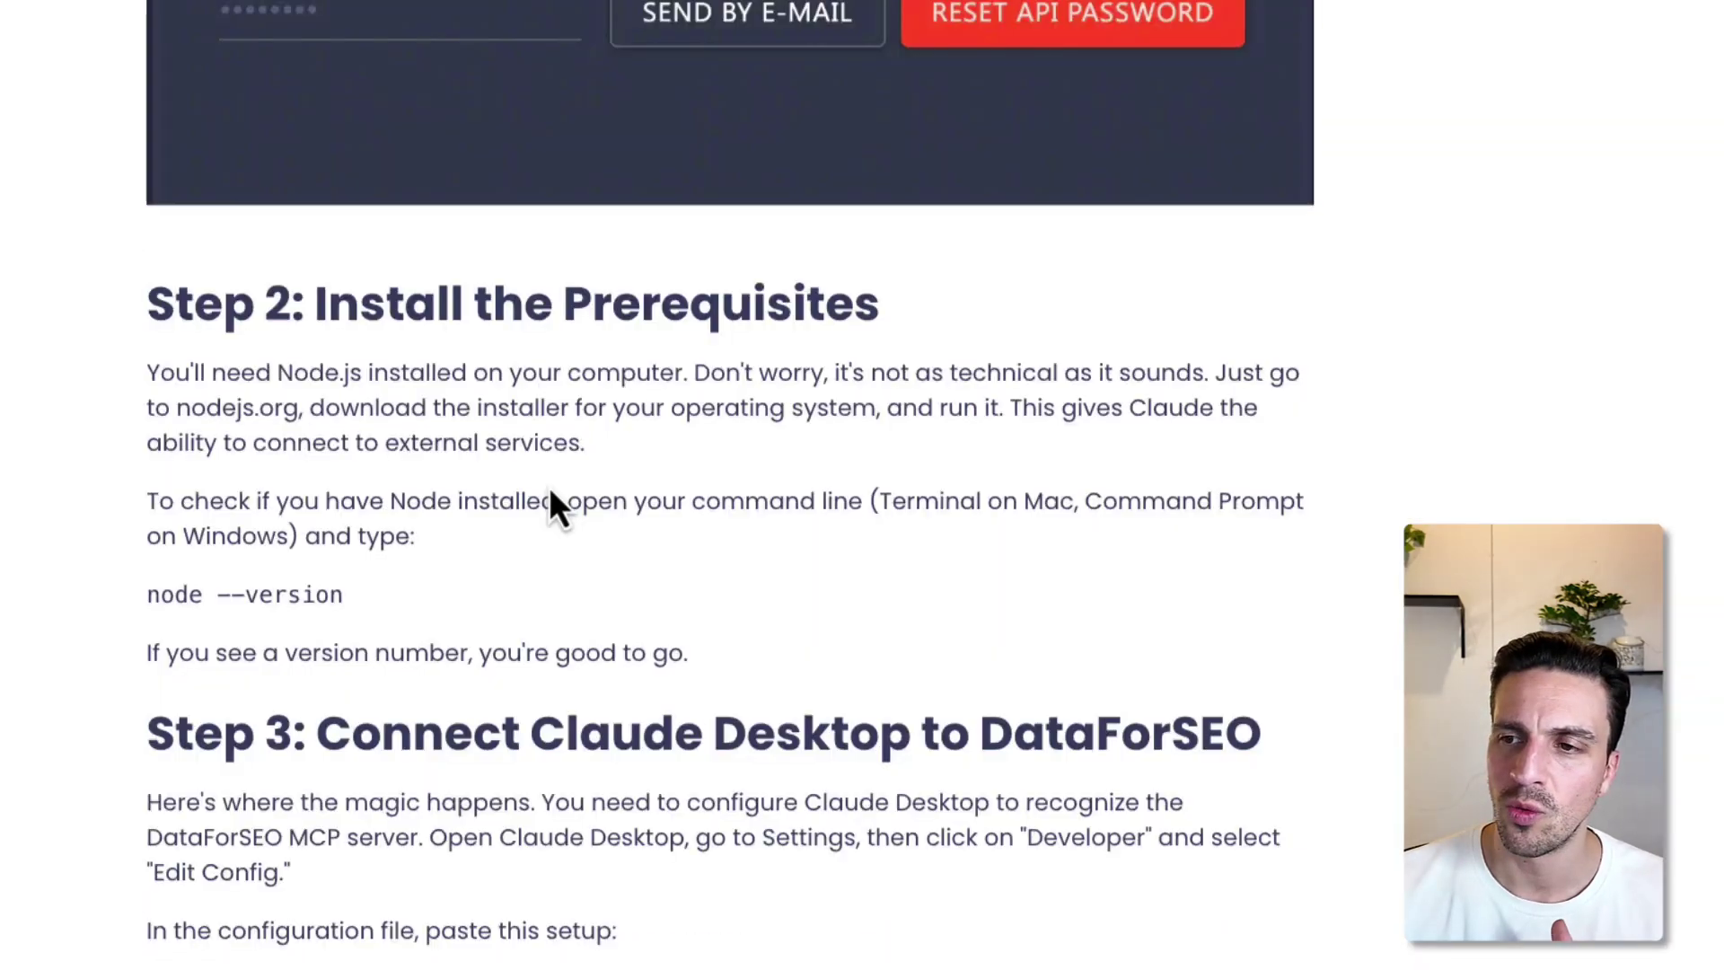
scroll(553, 507, down, 20)
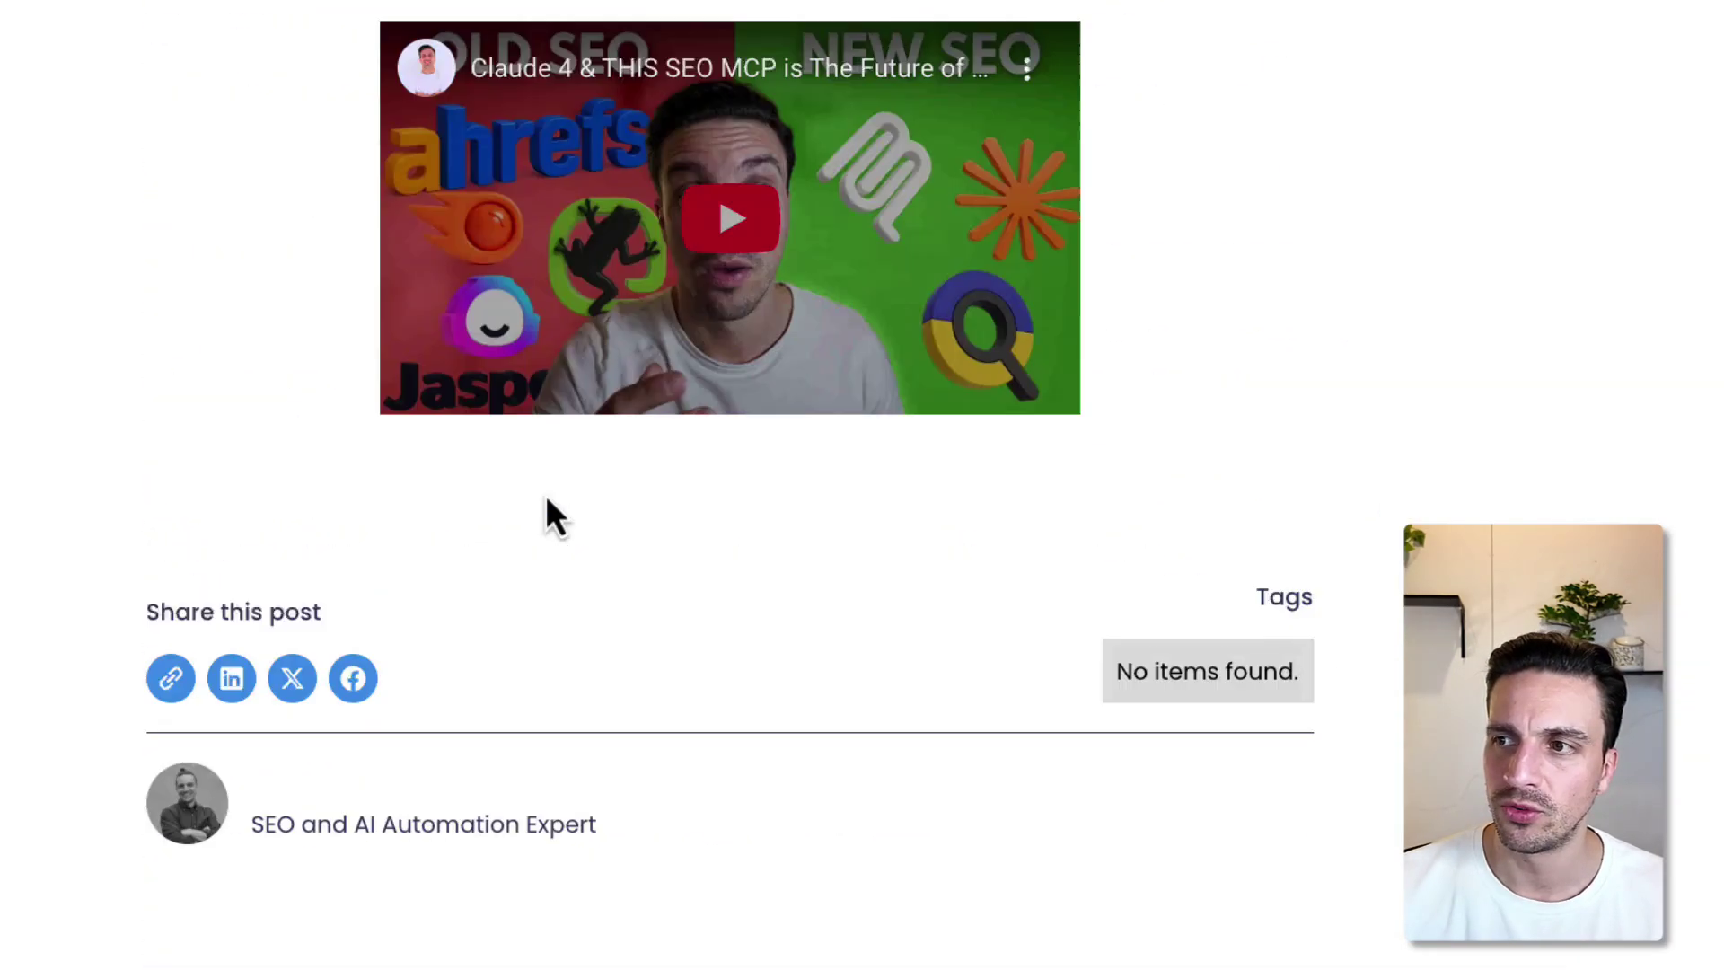
scroll(546, 497, up, 7)
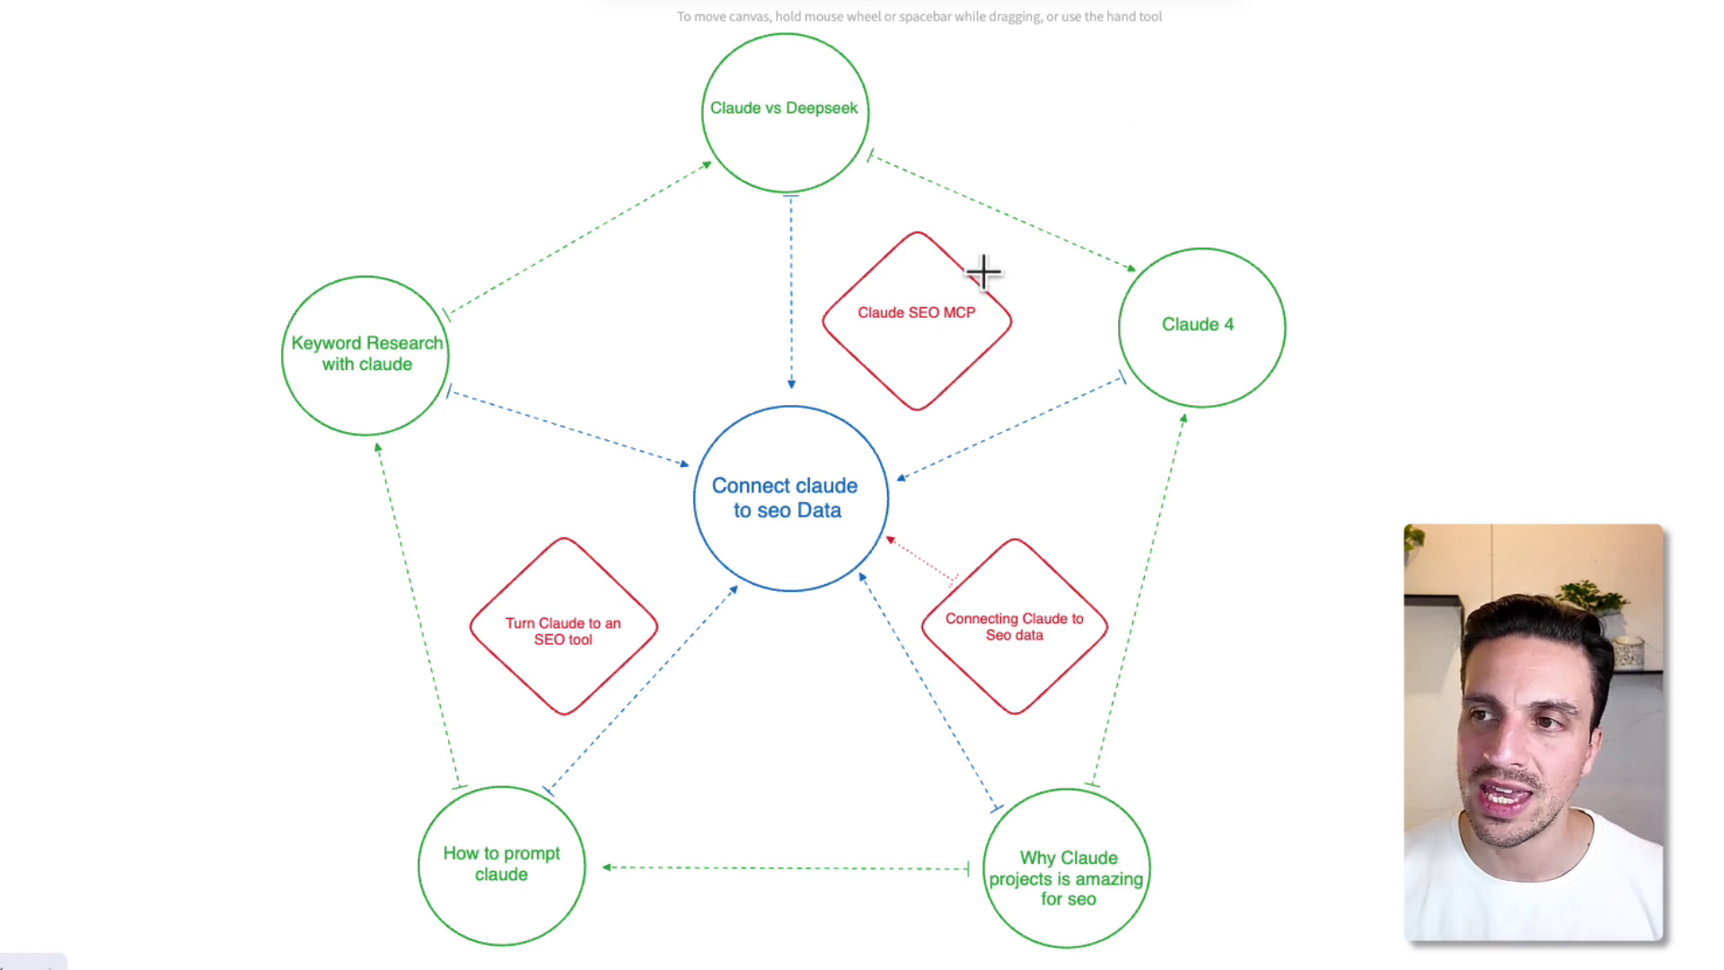
- Draw a red loop around the Claude SEO MCP diamond, stretching toward the central hub
mouse_move(985, 269)
mouse_down()
mouse_move(871, 269)
mouse_move(875, 411)
mouse_move(1089, 373)
mouse_move(944, 166)
mouse_up()
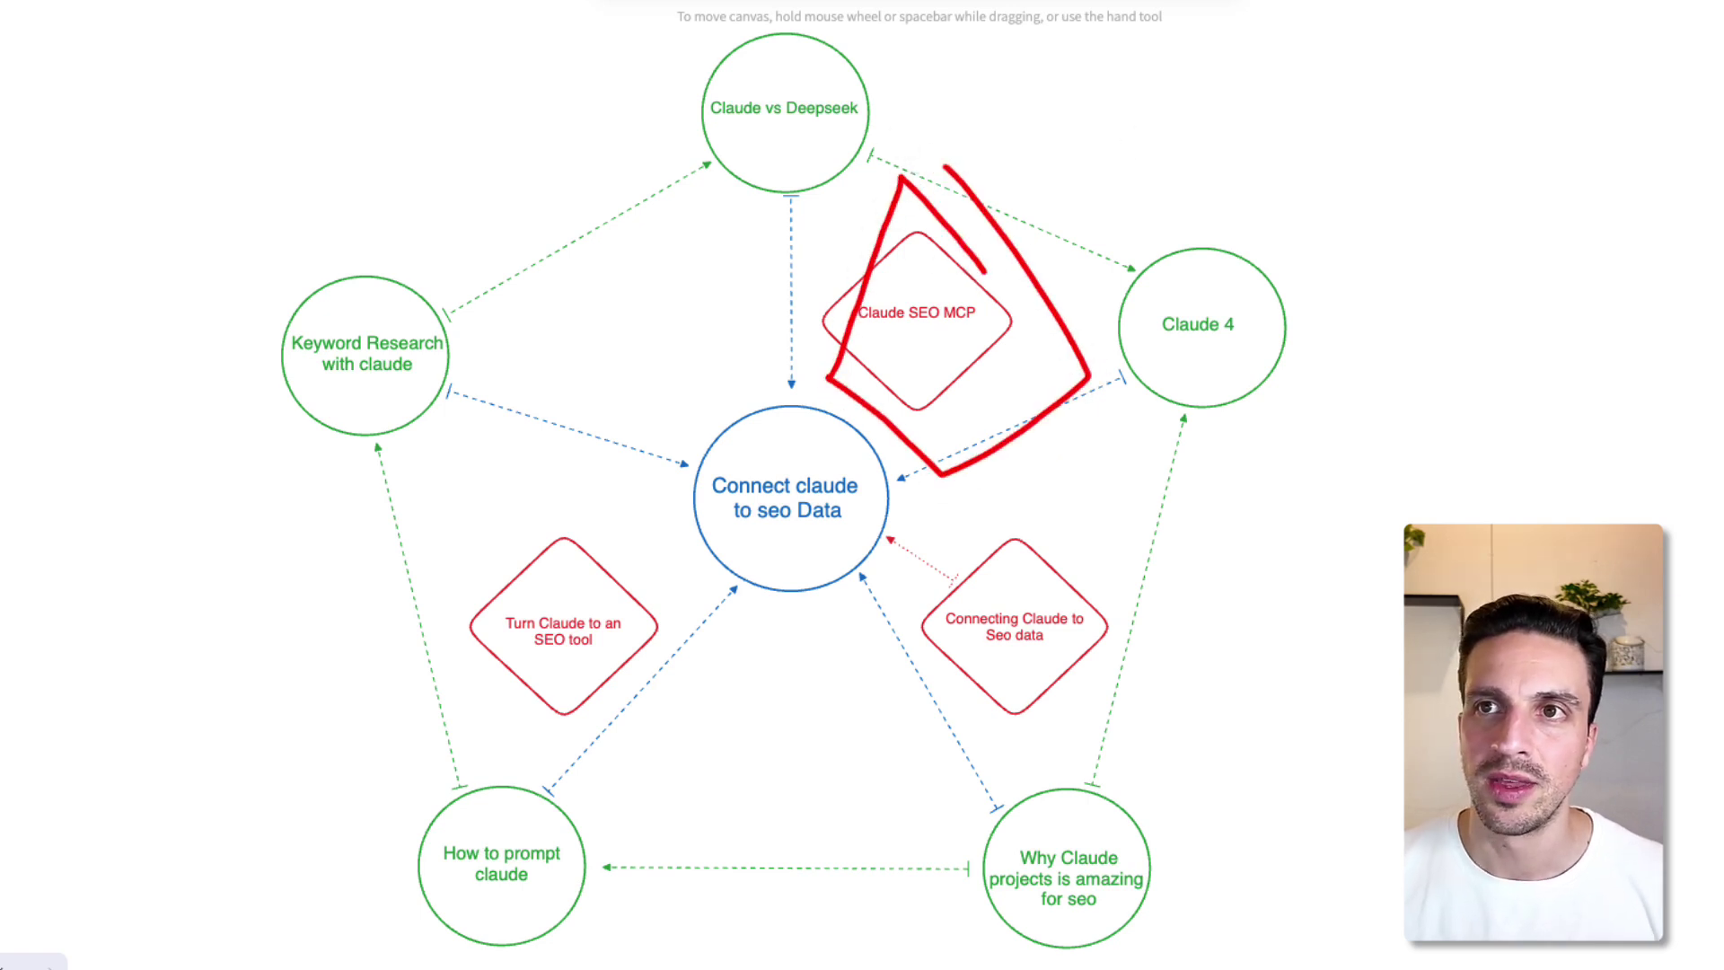